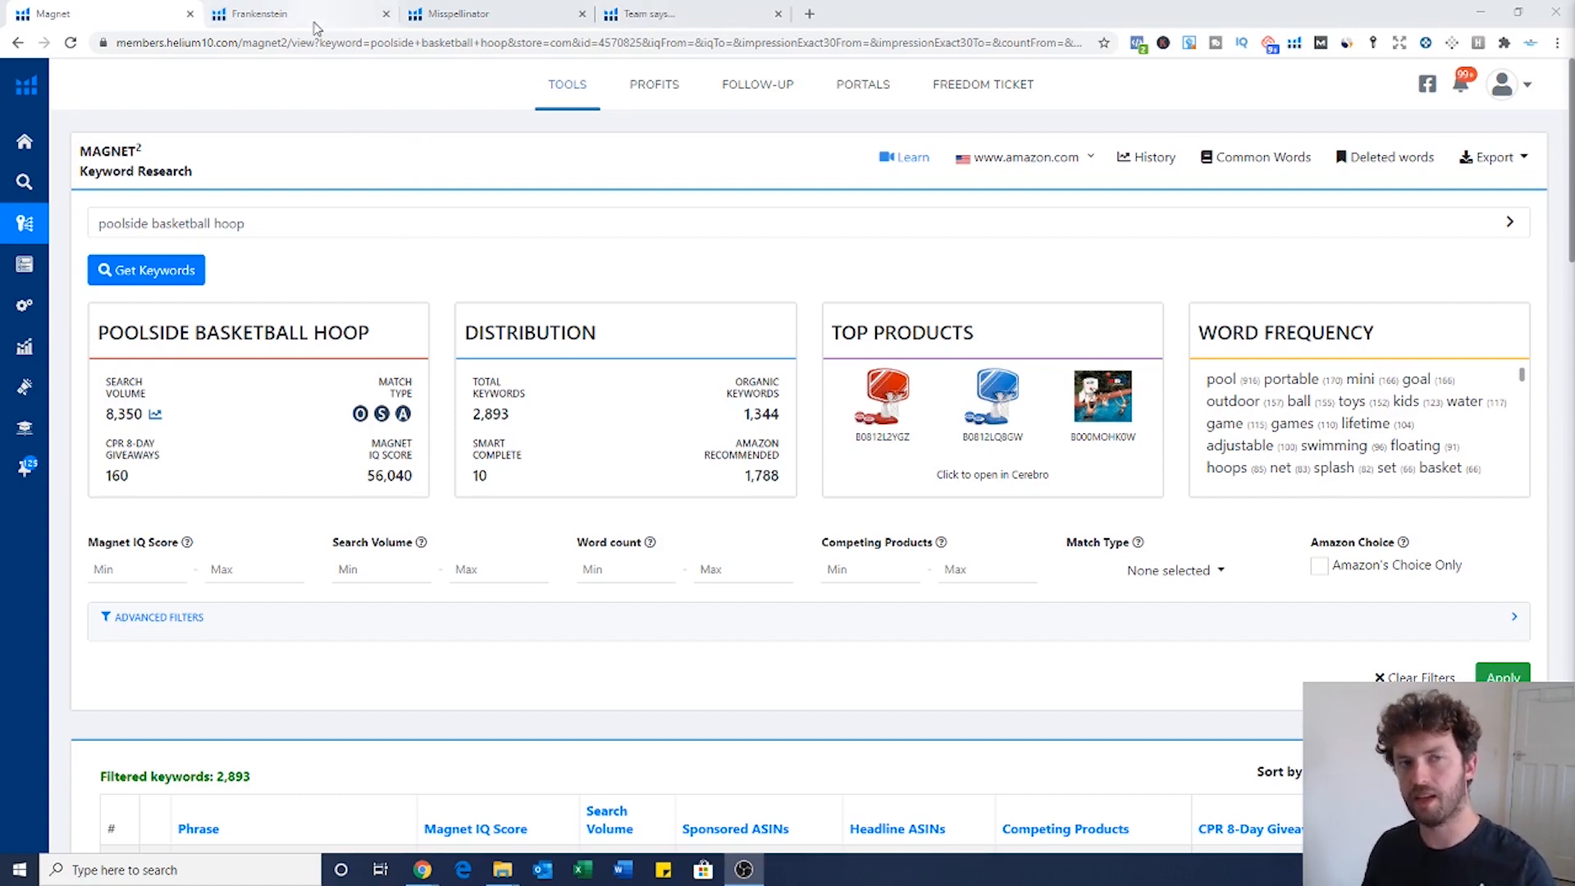
Step: On the Helium 10 pricing page, replace the 50%-off coupon with code EBOSS10
{"action": "left_click", "coordinate": [738, 19]}
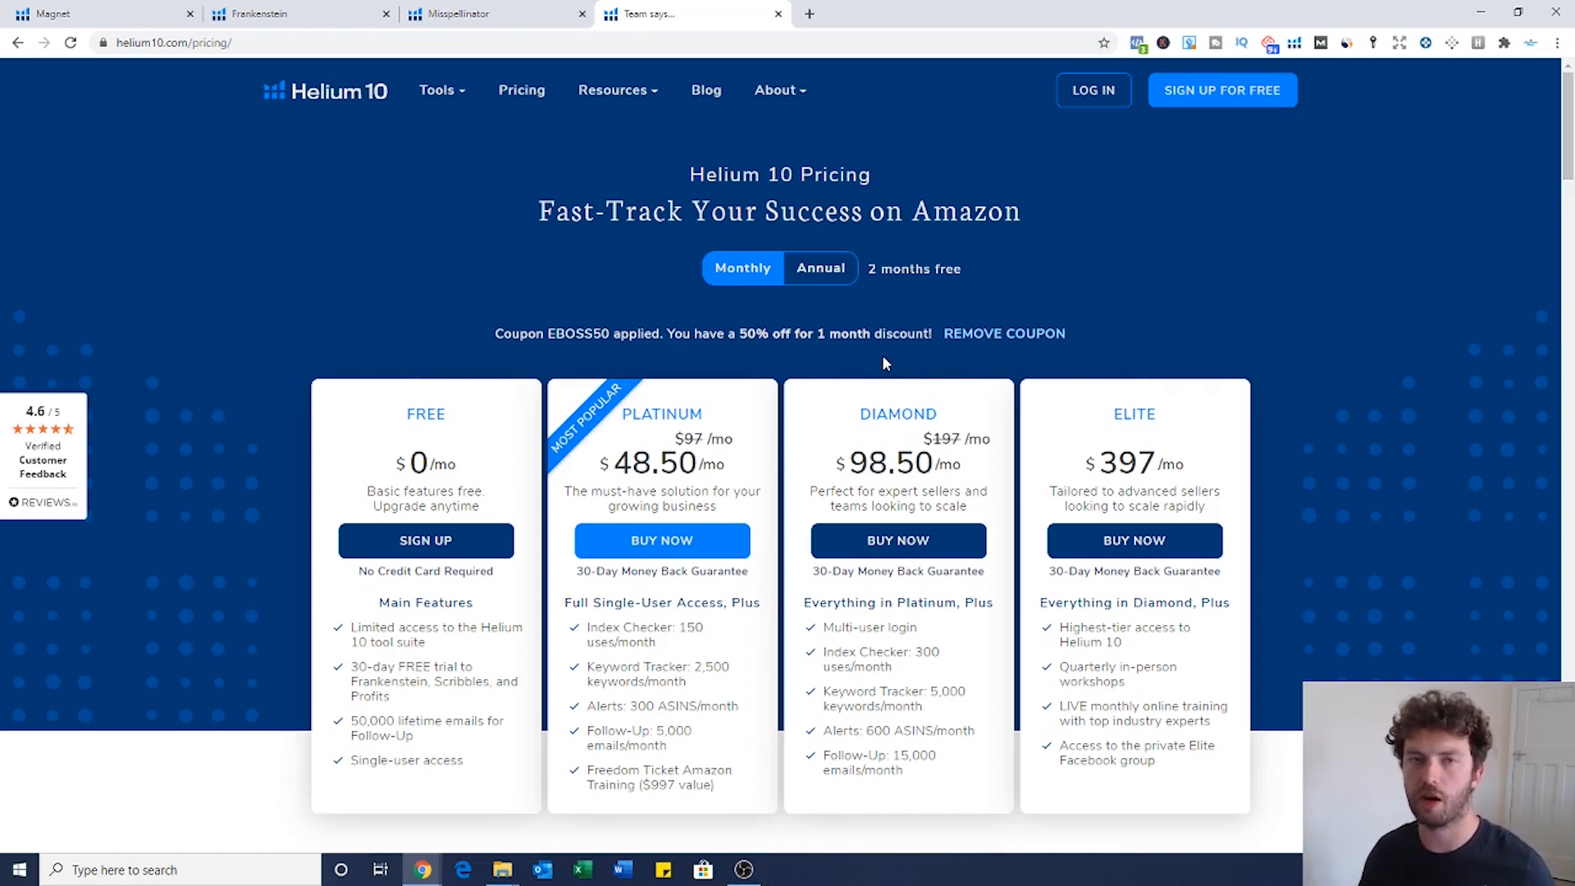
{"action": "left_click", "coordinate": [1006, 332]}
{"action": "left_click", "coordinate": [776, 342]}
{"action": "type", "text": "EBOSS10"}
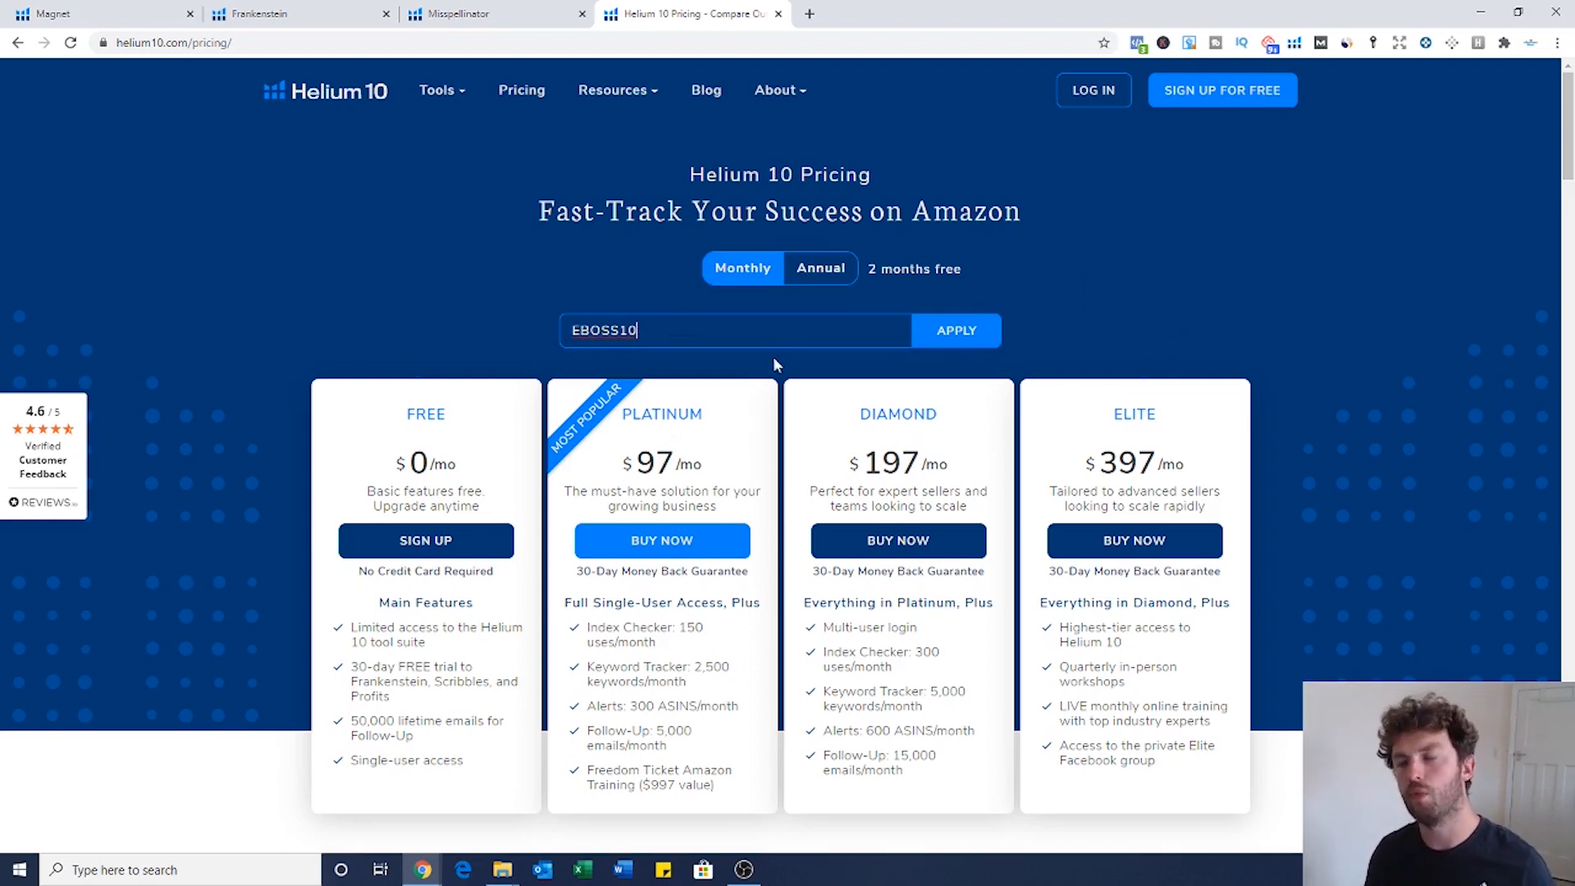
{"action": "left_click", "coordinate": [957, 330]}
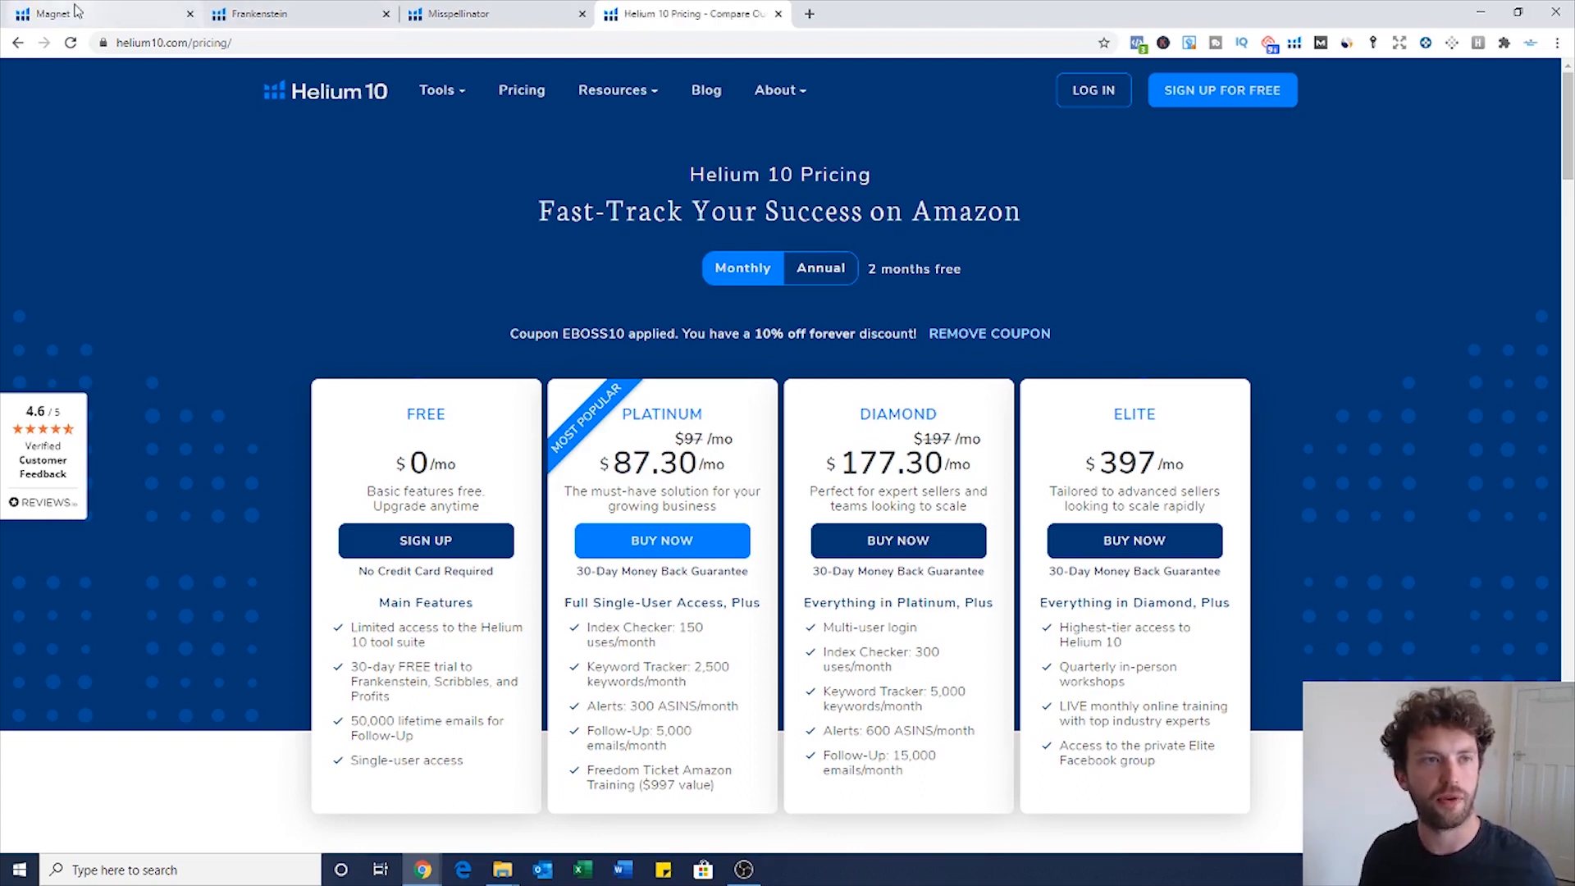
Step: Rerun the Magnet search for 'poolside basketball hoop' as a new search instead of loading history
{"action": "left_click", "coordinate": [127, 16]}
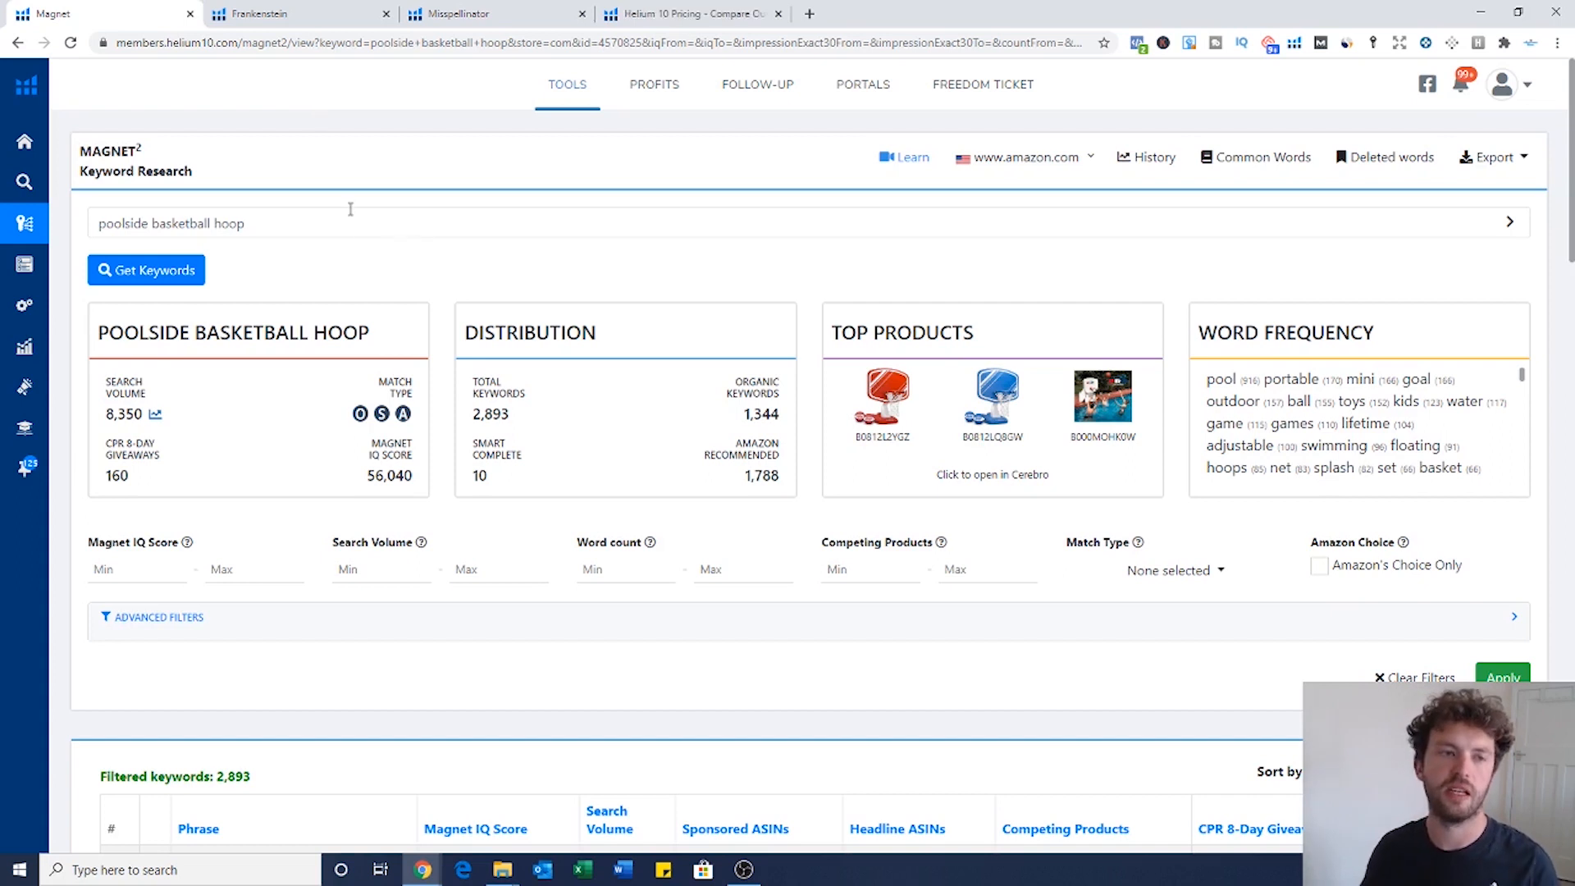
{"action": "left_click_drag", "start_coordinate": [309, 223], "coordinate": [99, 223]}
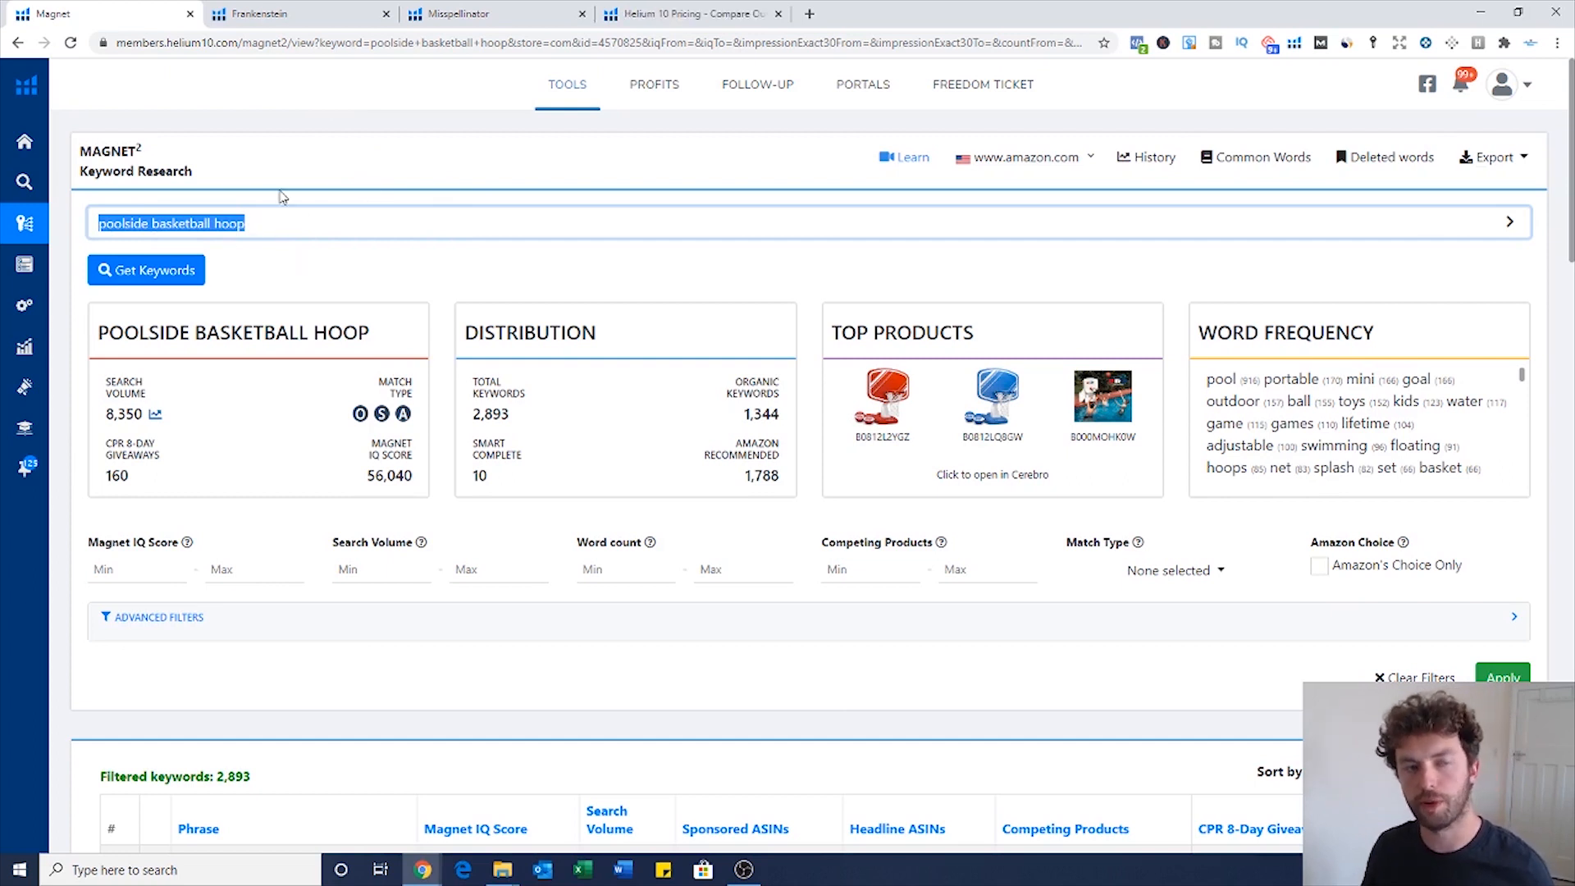
{"action": "left_click", "coordinate": [262, 222]}
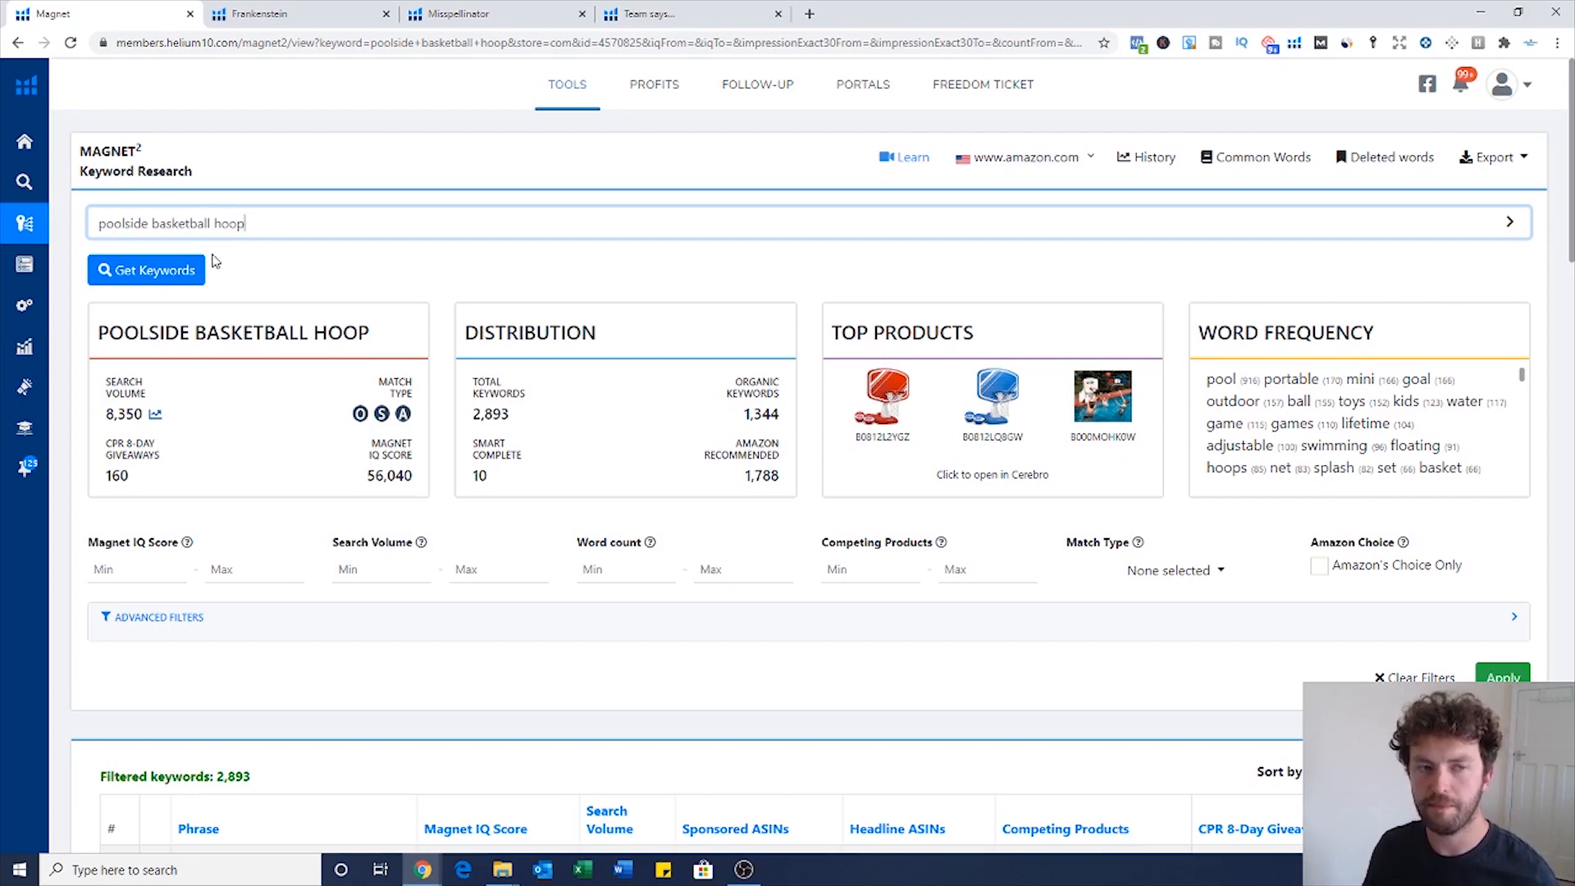
{"action": "left_click", "coordinate": [187, 278]}
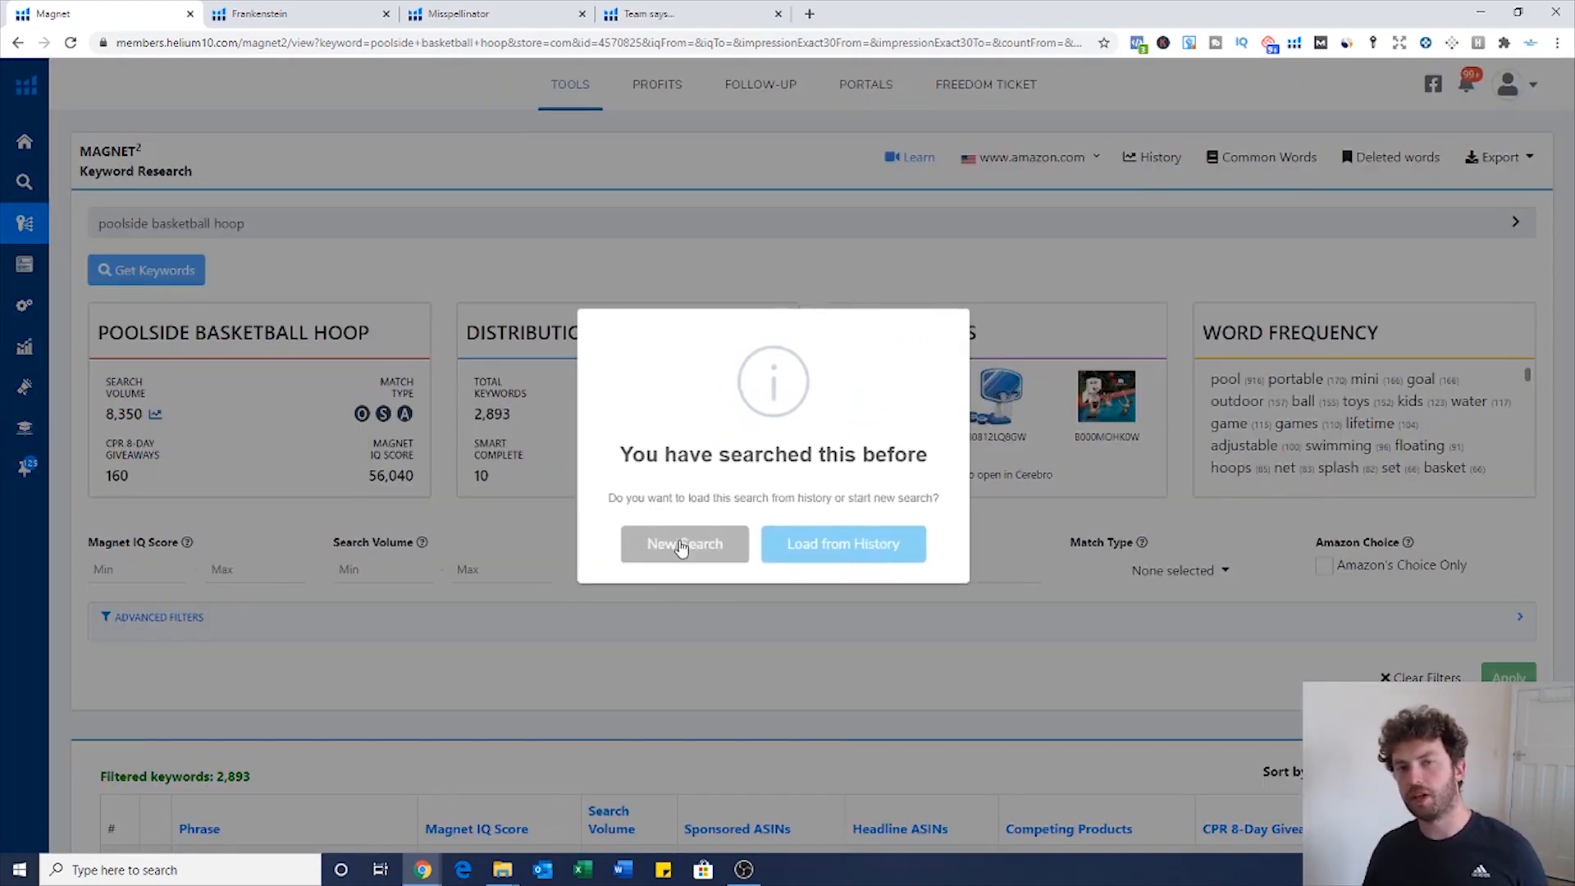
{"action": "left_click", "coordinate": [680, 545]}
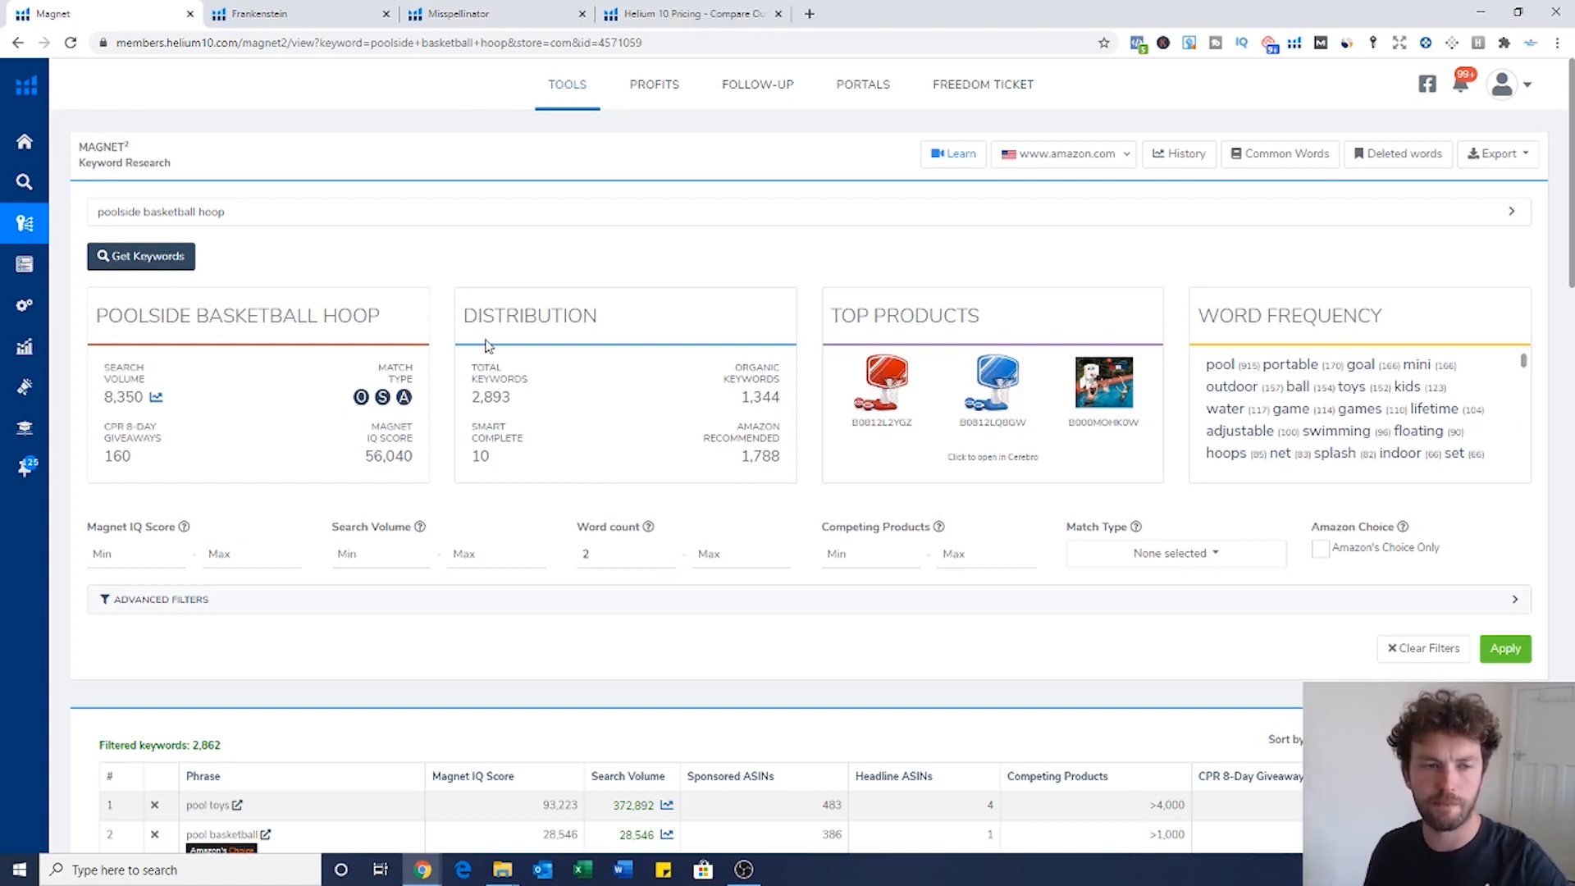
{"action": "left_click_drag", "start_coordinate": [288, 220], "coordinate": [92, 220]}
{"action": "left_click", "coordinate": [267, 216]}
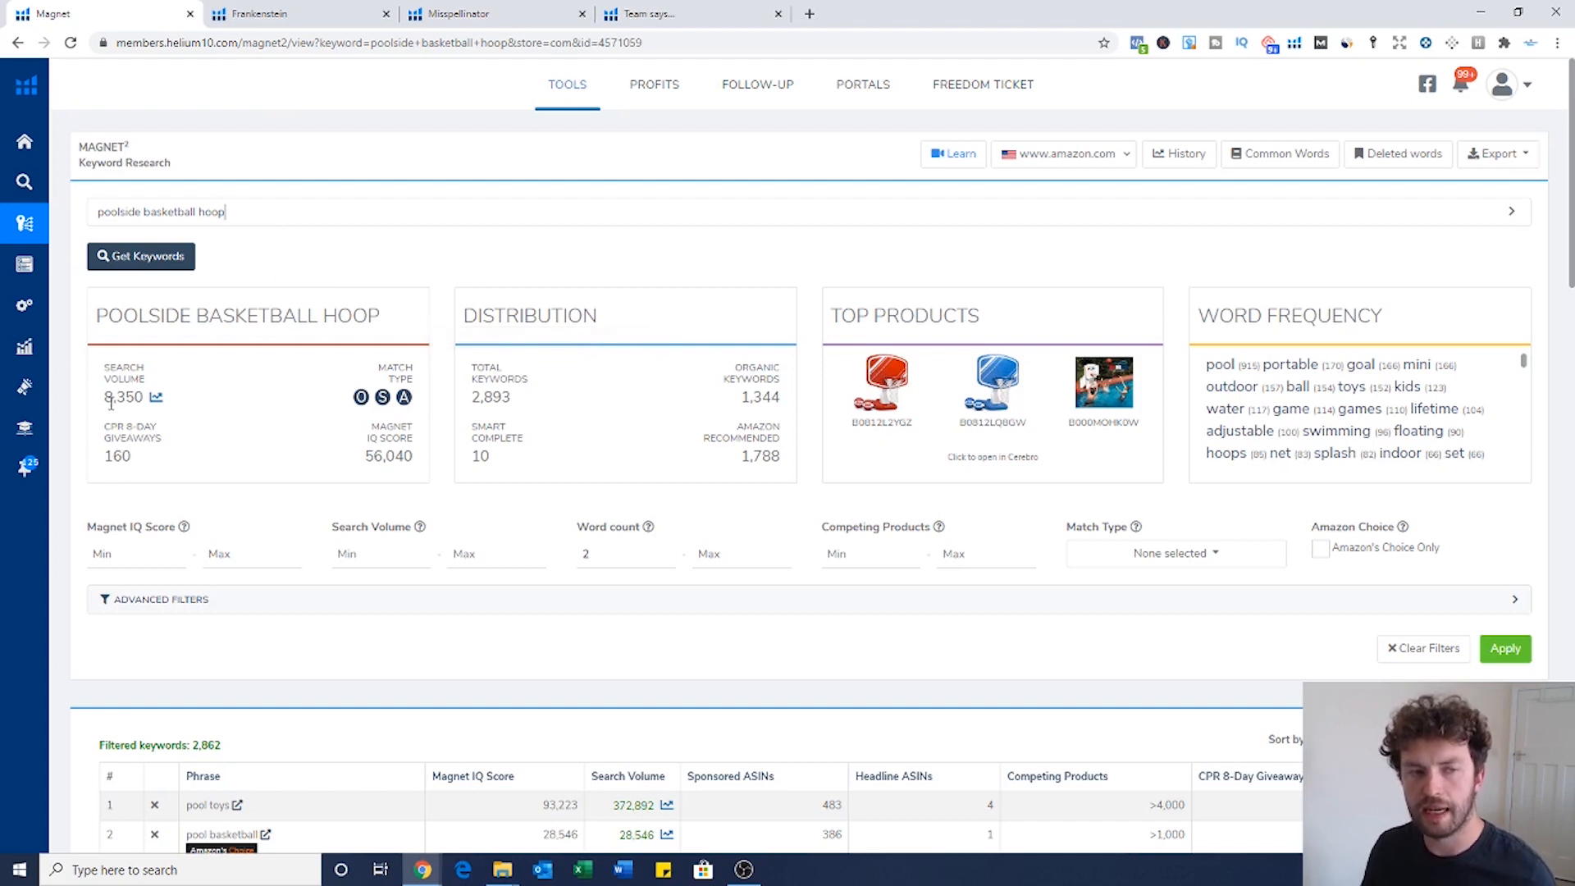
{"action": "left_click_drag", "start_coordinate": [105, 397], "coordinate": [145, 397]}
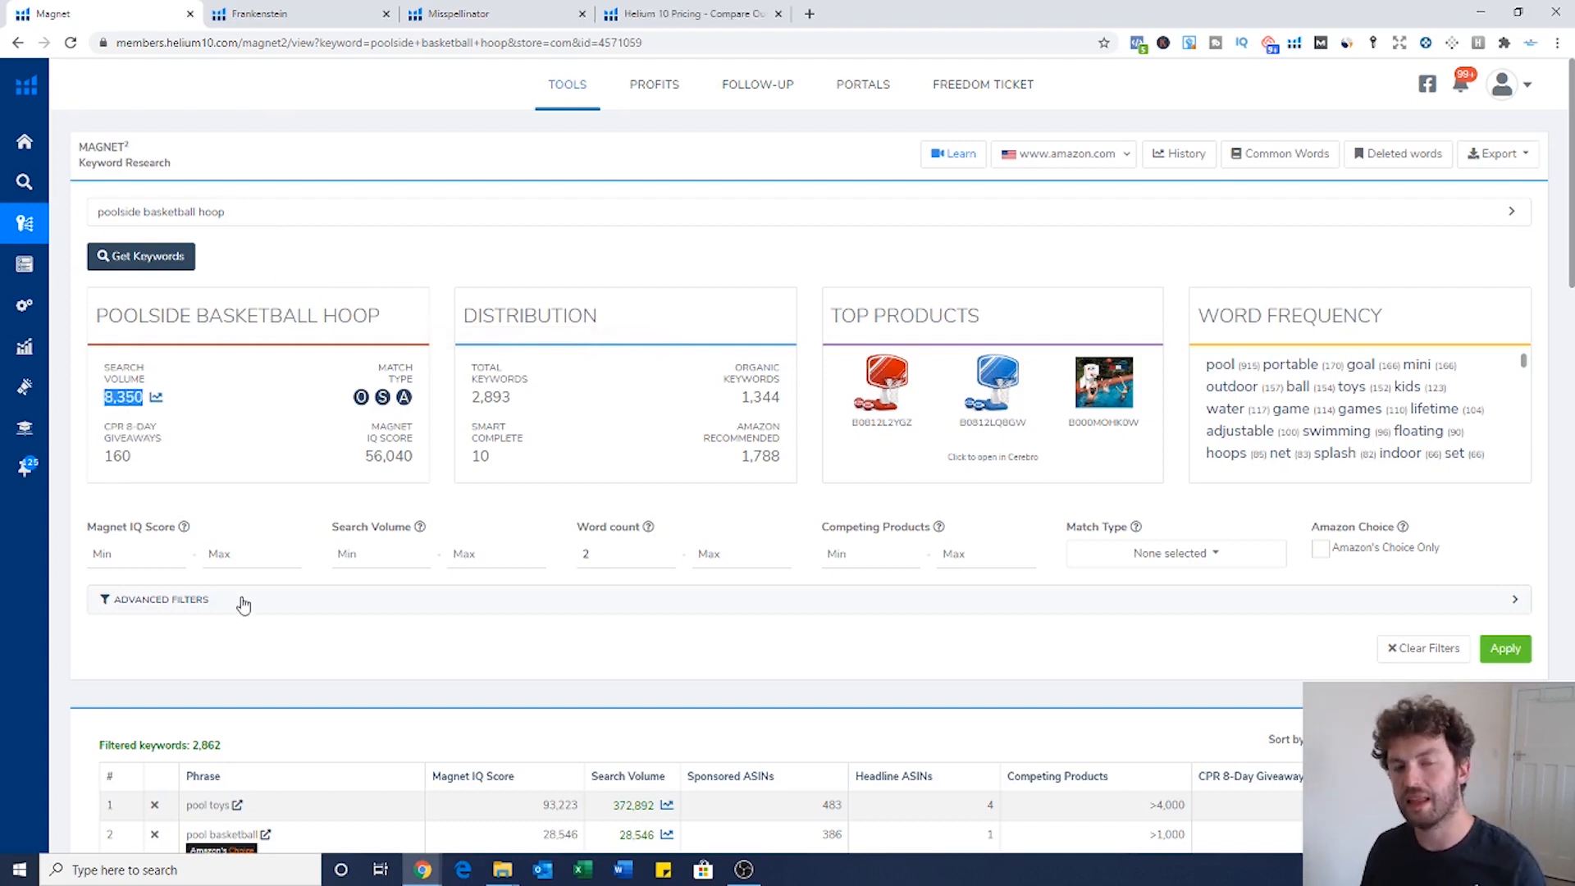
{"action": "left_click_drag", "start_coordinate": [134, 457], "coordinate": [107, 455]}
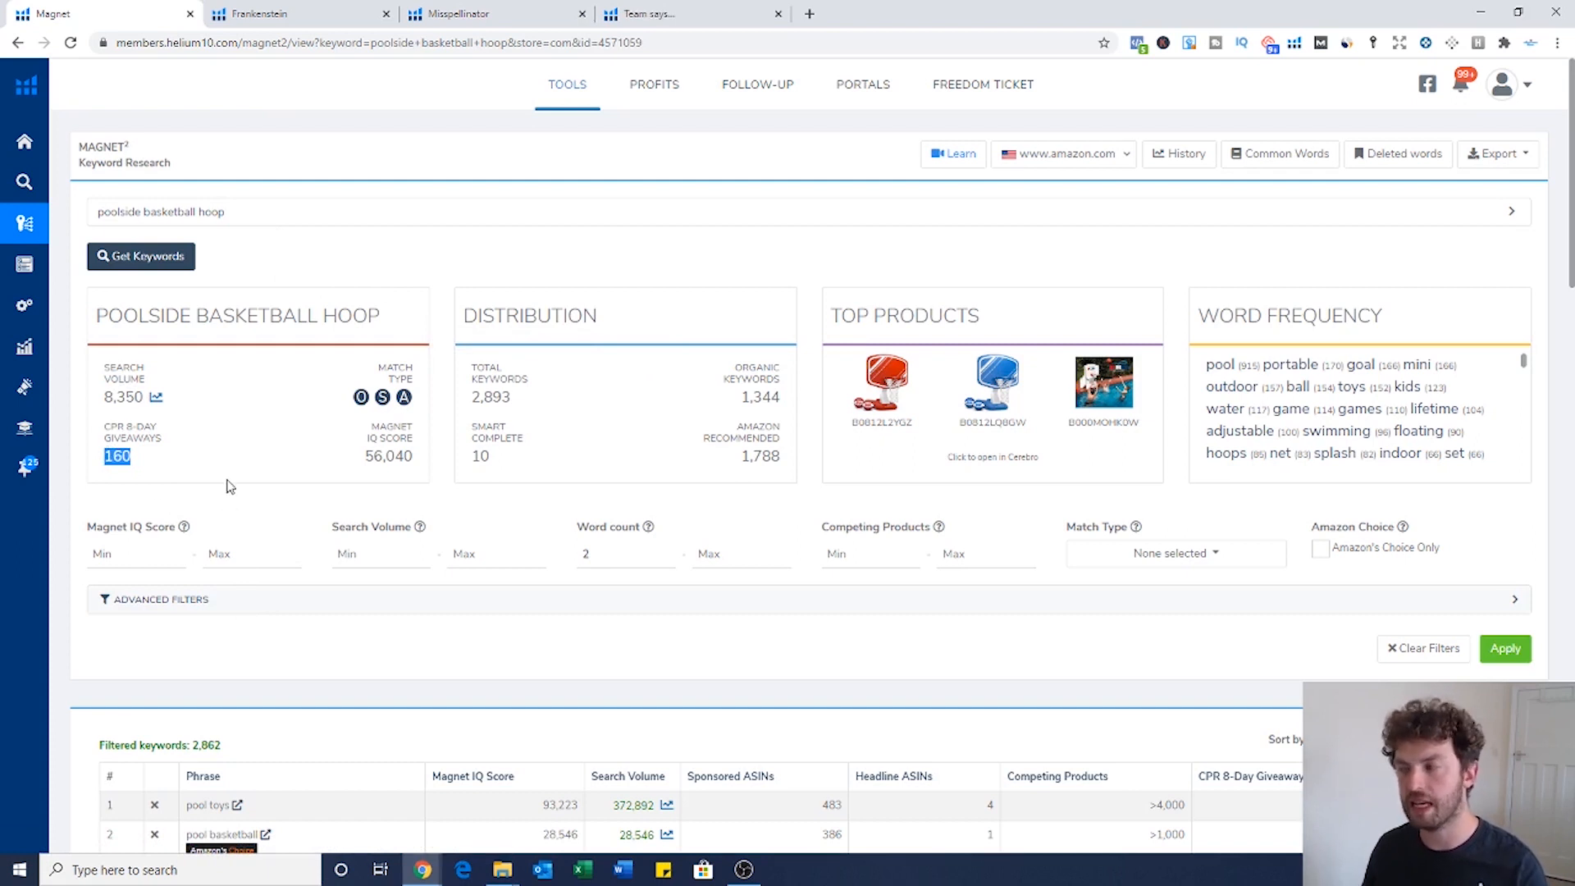
{"action": "left_click", "coordinate": [162, 448]}
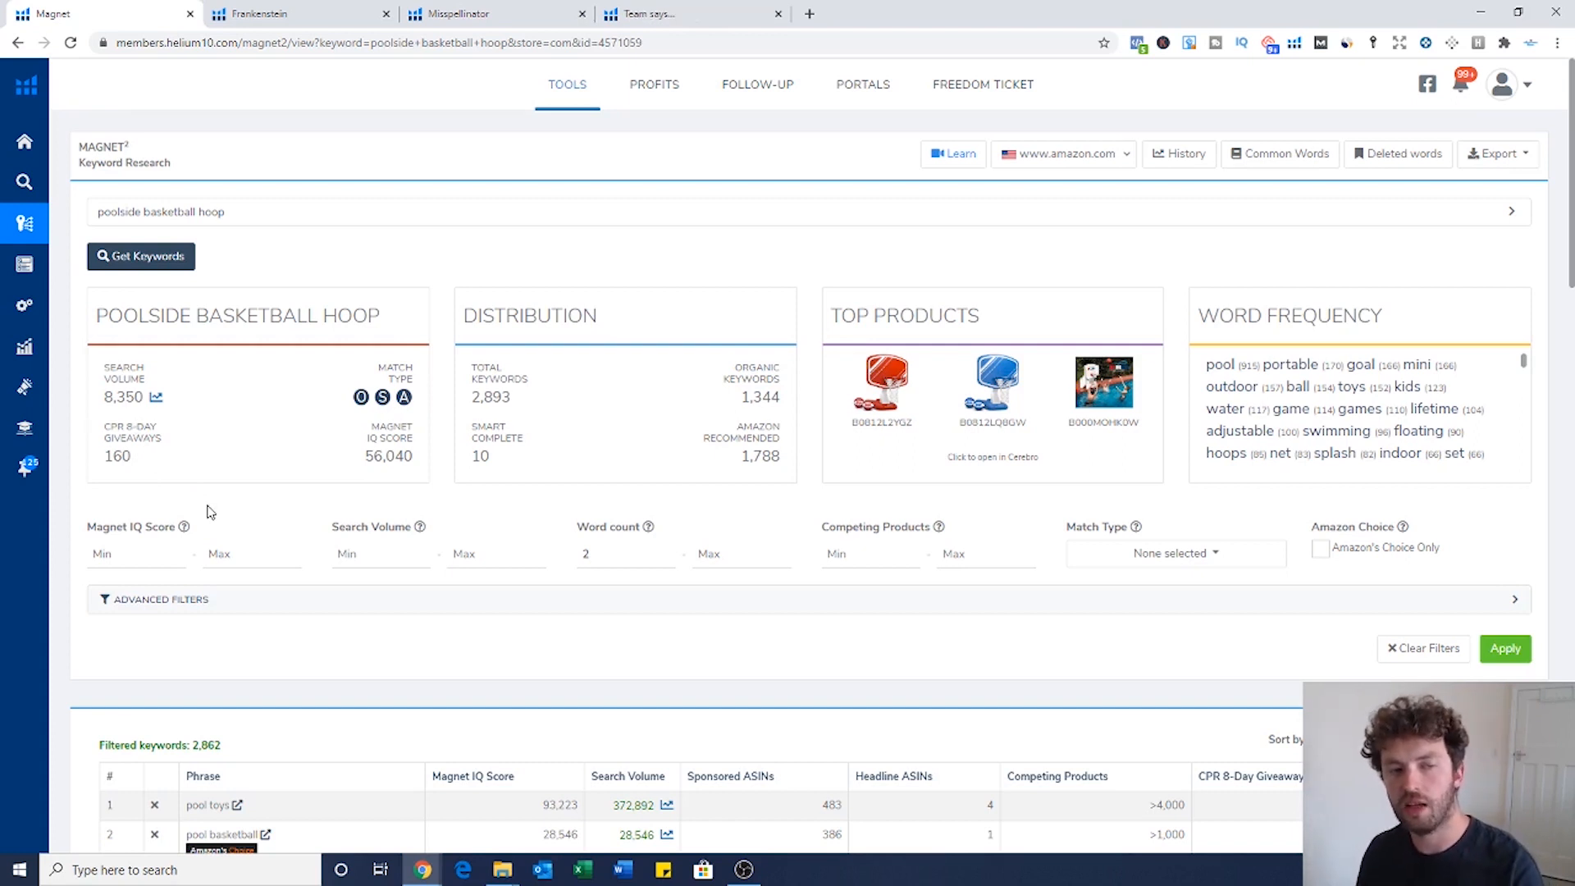
{"action": "left_click_drag", "start_coordinate": [133, 457], "coordinate": [110, 457]}
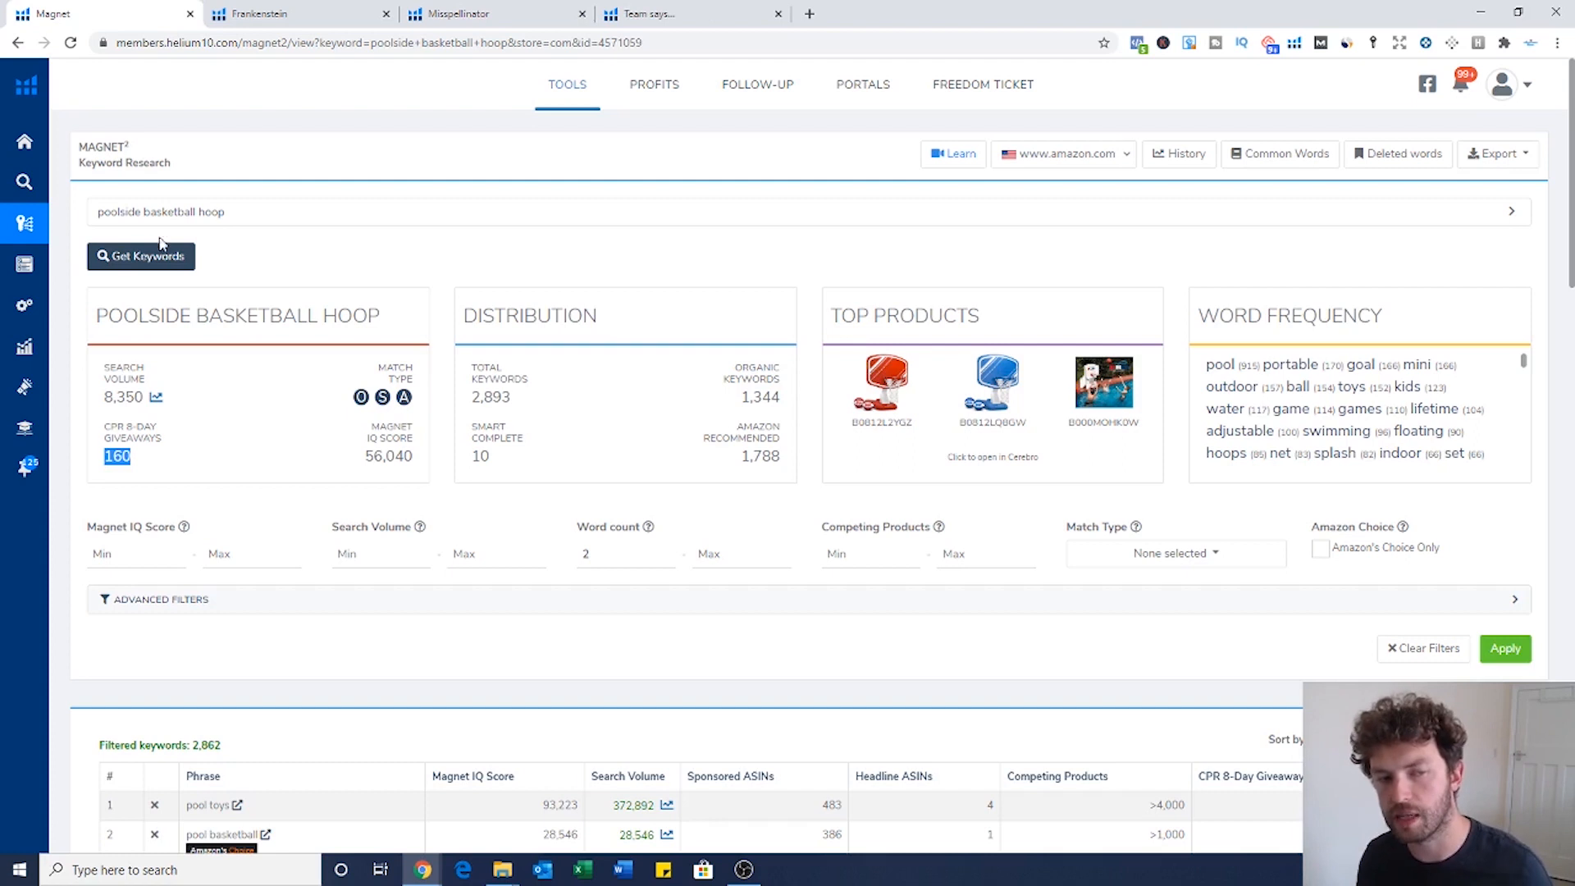
{"action": "left_click", "coordinate": [145, 462]}
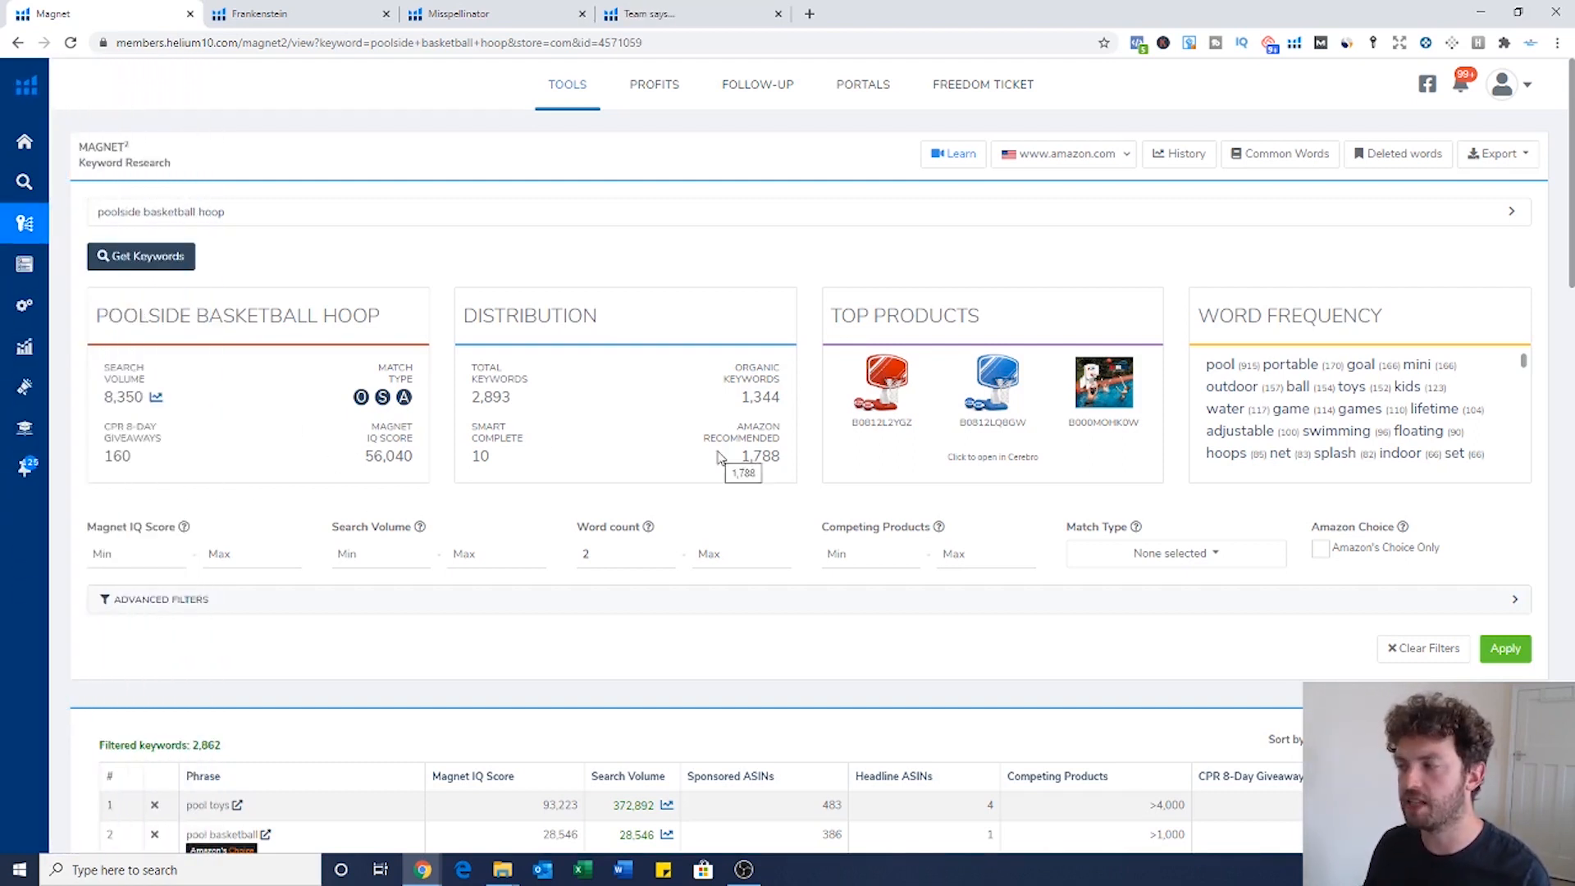
{"action": "double_click", "coordinate": [117, 457]}
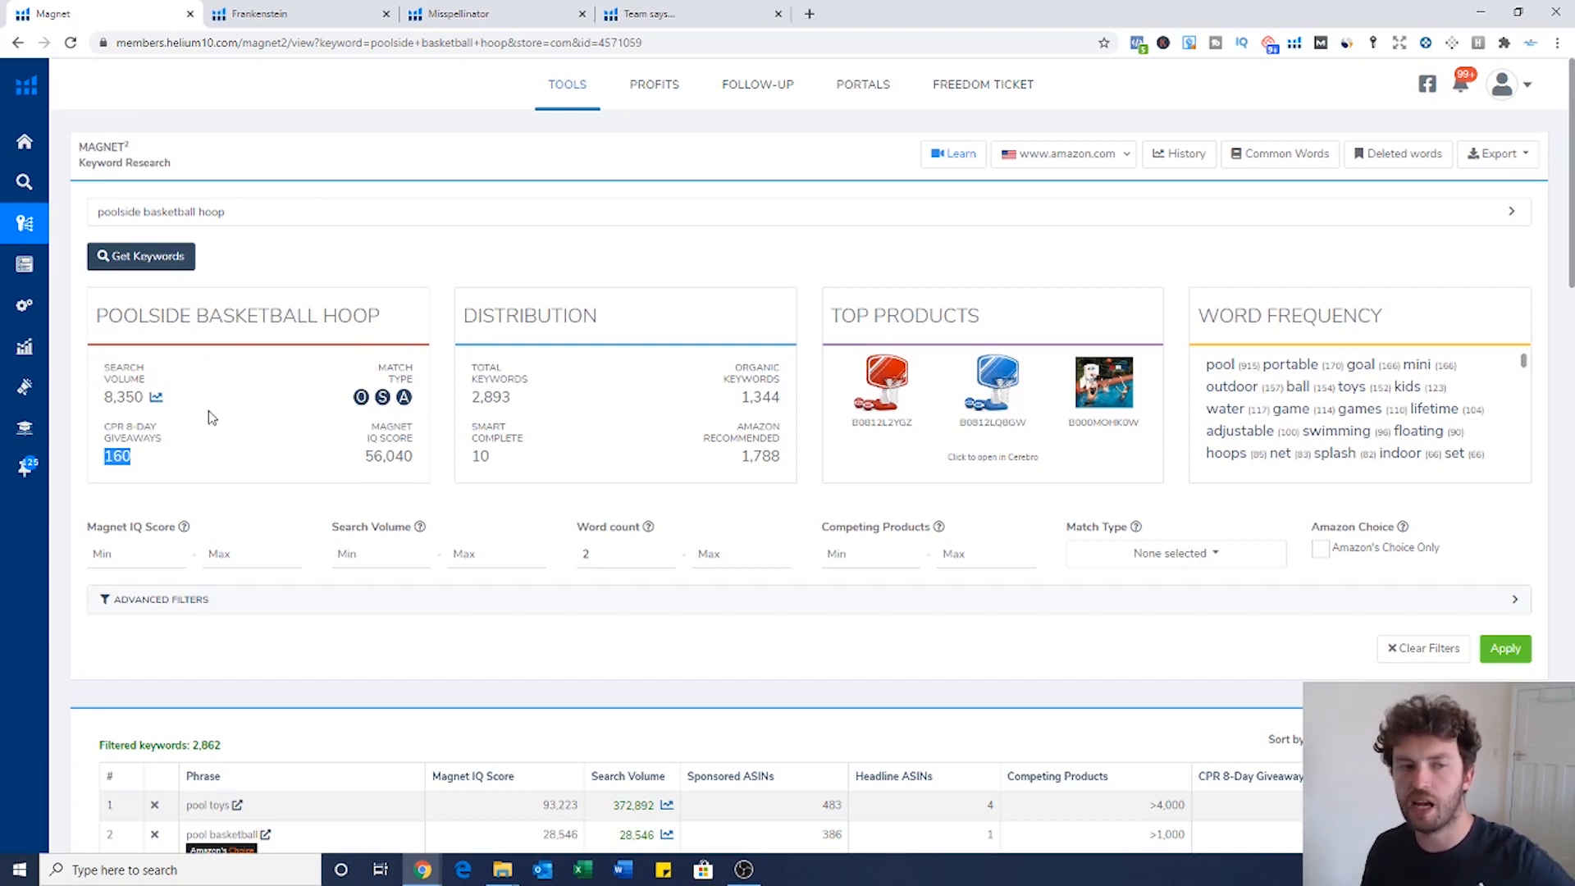
{"action": "left_click", "coordinate": [185, 456]}
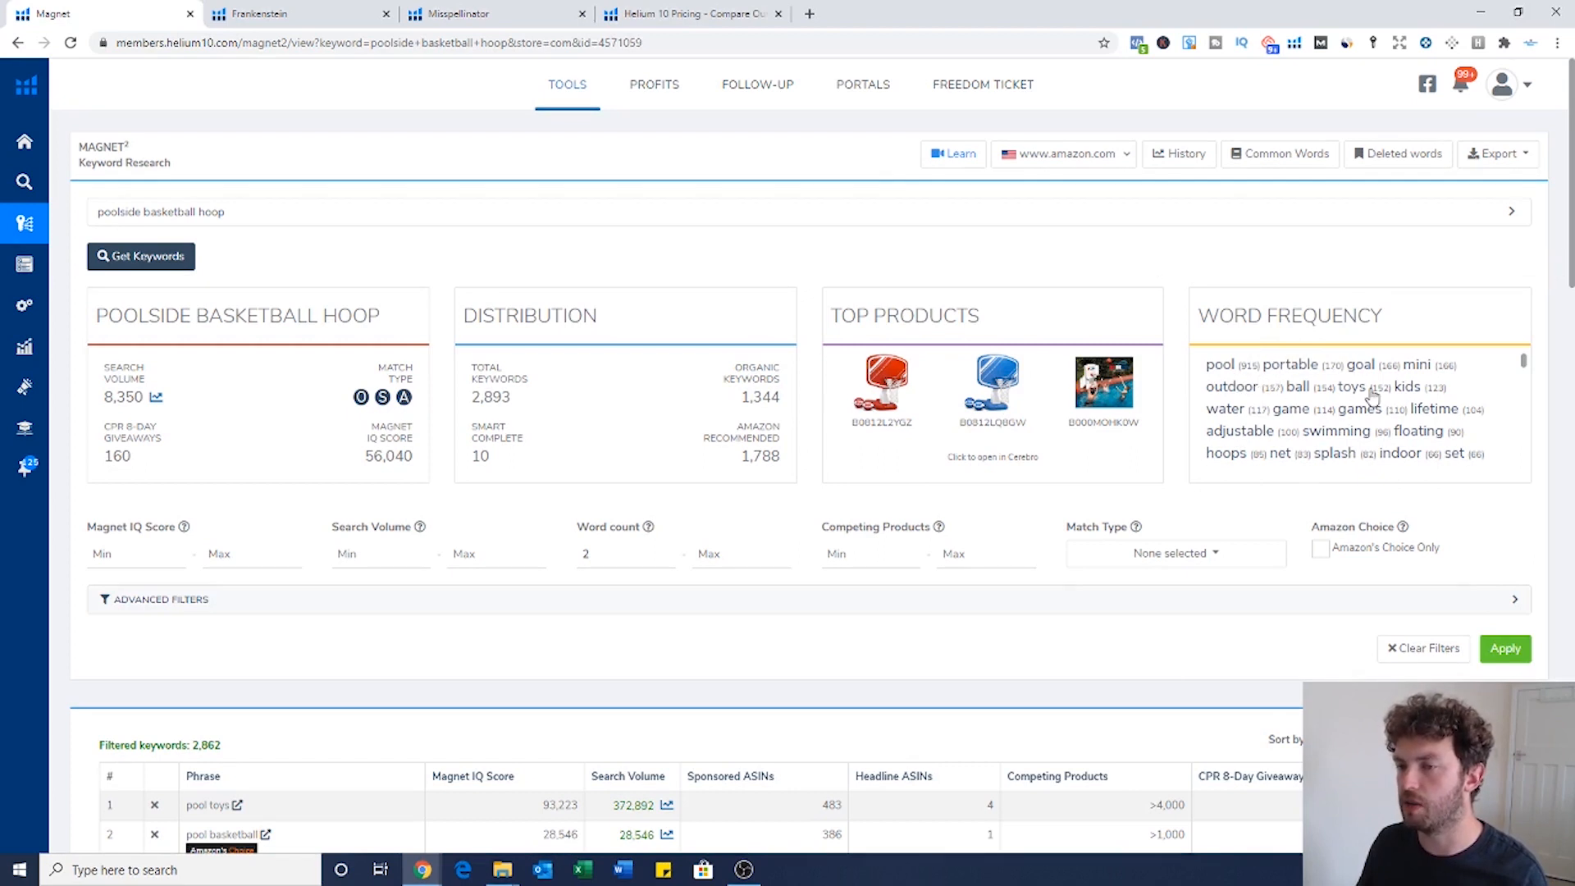
{"action": "scroll", "coordinate": [1318, 394], "scroll_direction": "down", "scroll_amount": 2}
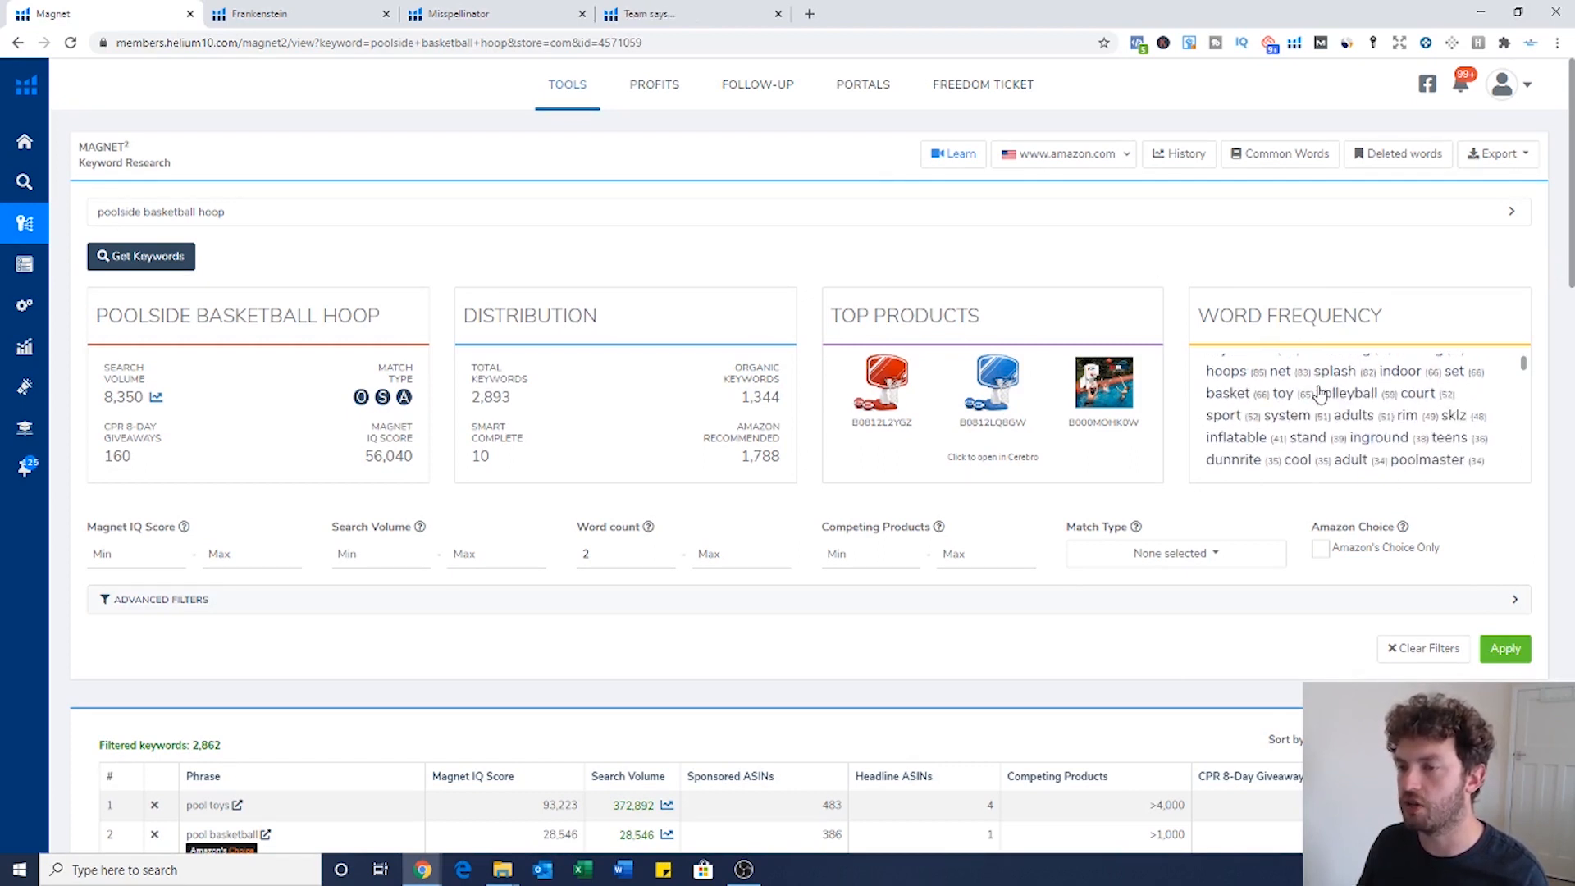
{"action": "scroll", "coordinate": [1319, 395], "scroll_direction": "down", "scroll_amount": 2}
{"action": "scroll", "coordinate": [1398, 409], "scroll_direction": "down", "scroll_amount": 2}
{"action": "scroll", "coordinate": [1398, 410], "scroll_direction": "down", "scroll_amount": 3}
{"action": "scroll", "coordinate": [1400, 411], "scroll_direction": "up", "scroll_amount": 3}
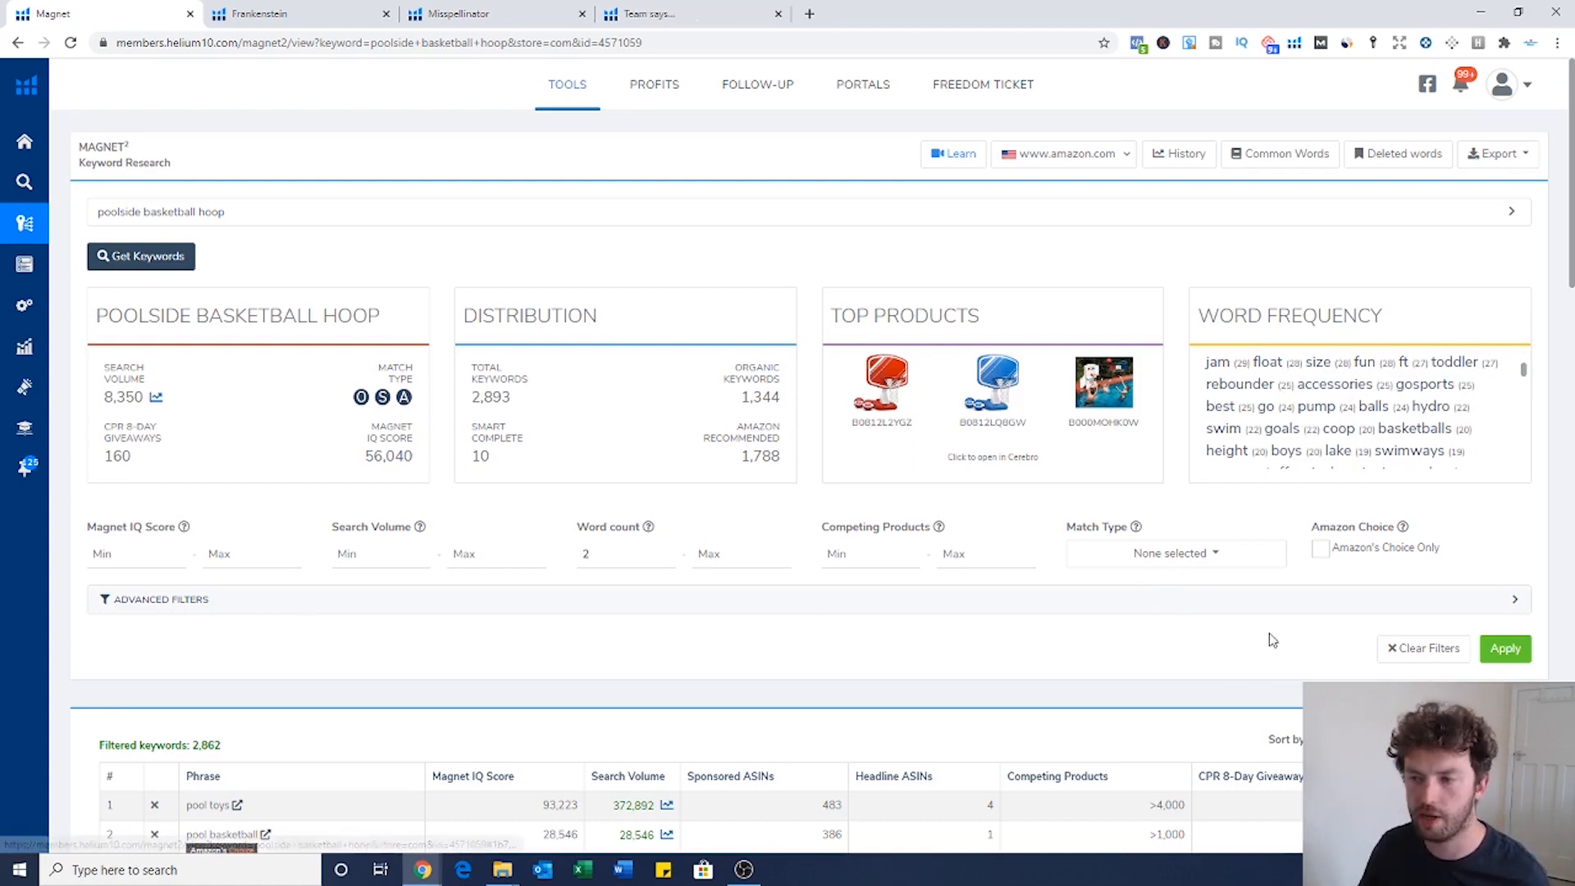
{"action": "left_click", "coordinate": [1516, 599]}
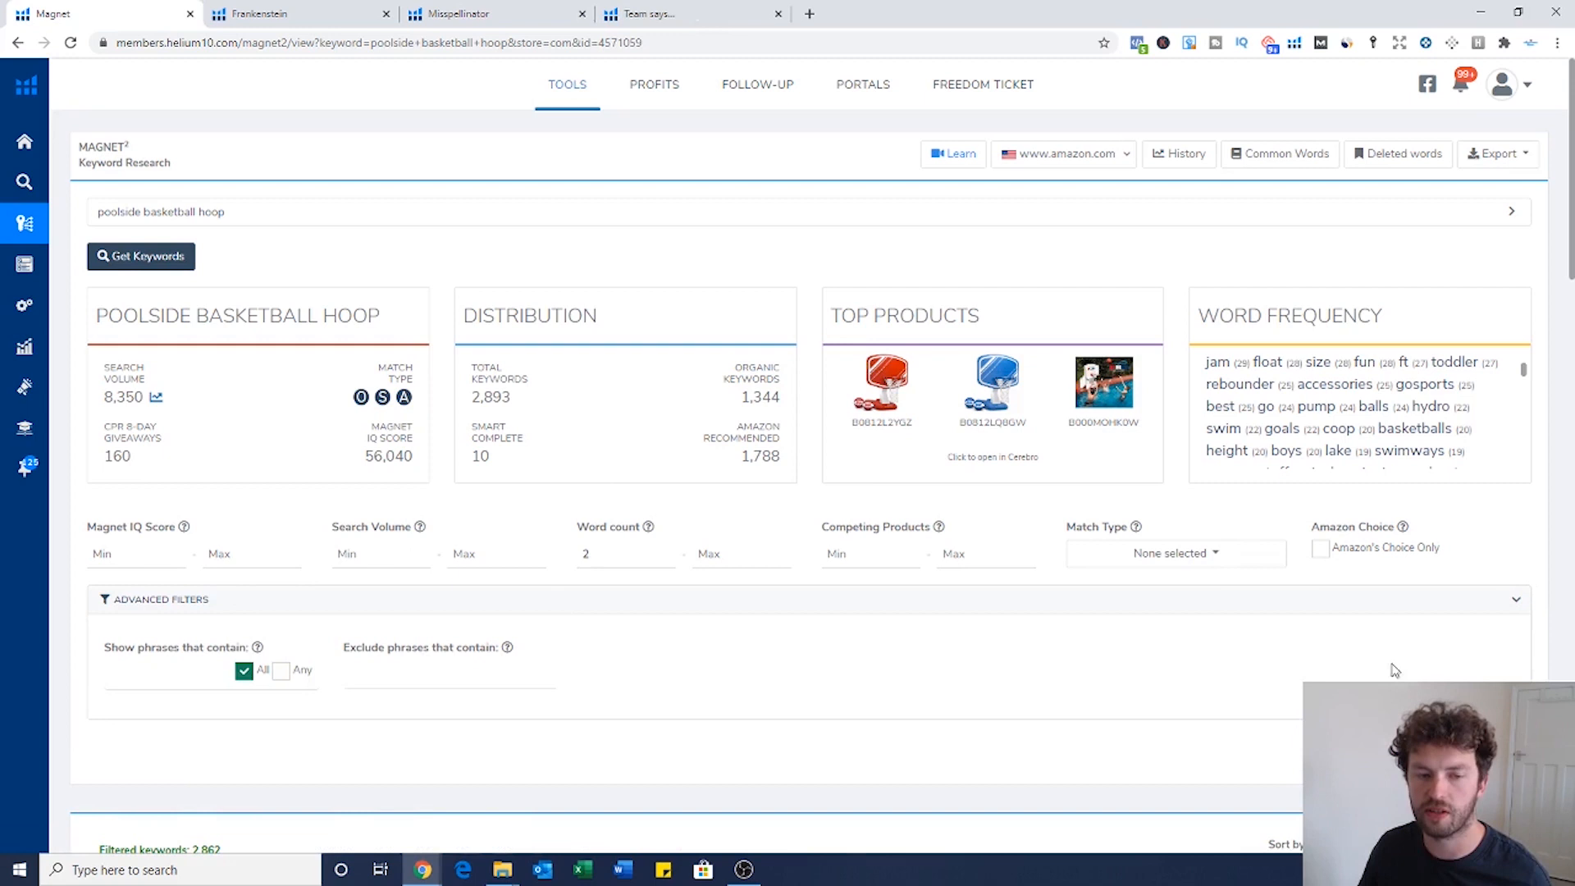
{"action": "left_click", "coordinate": [1517, 605]}
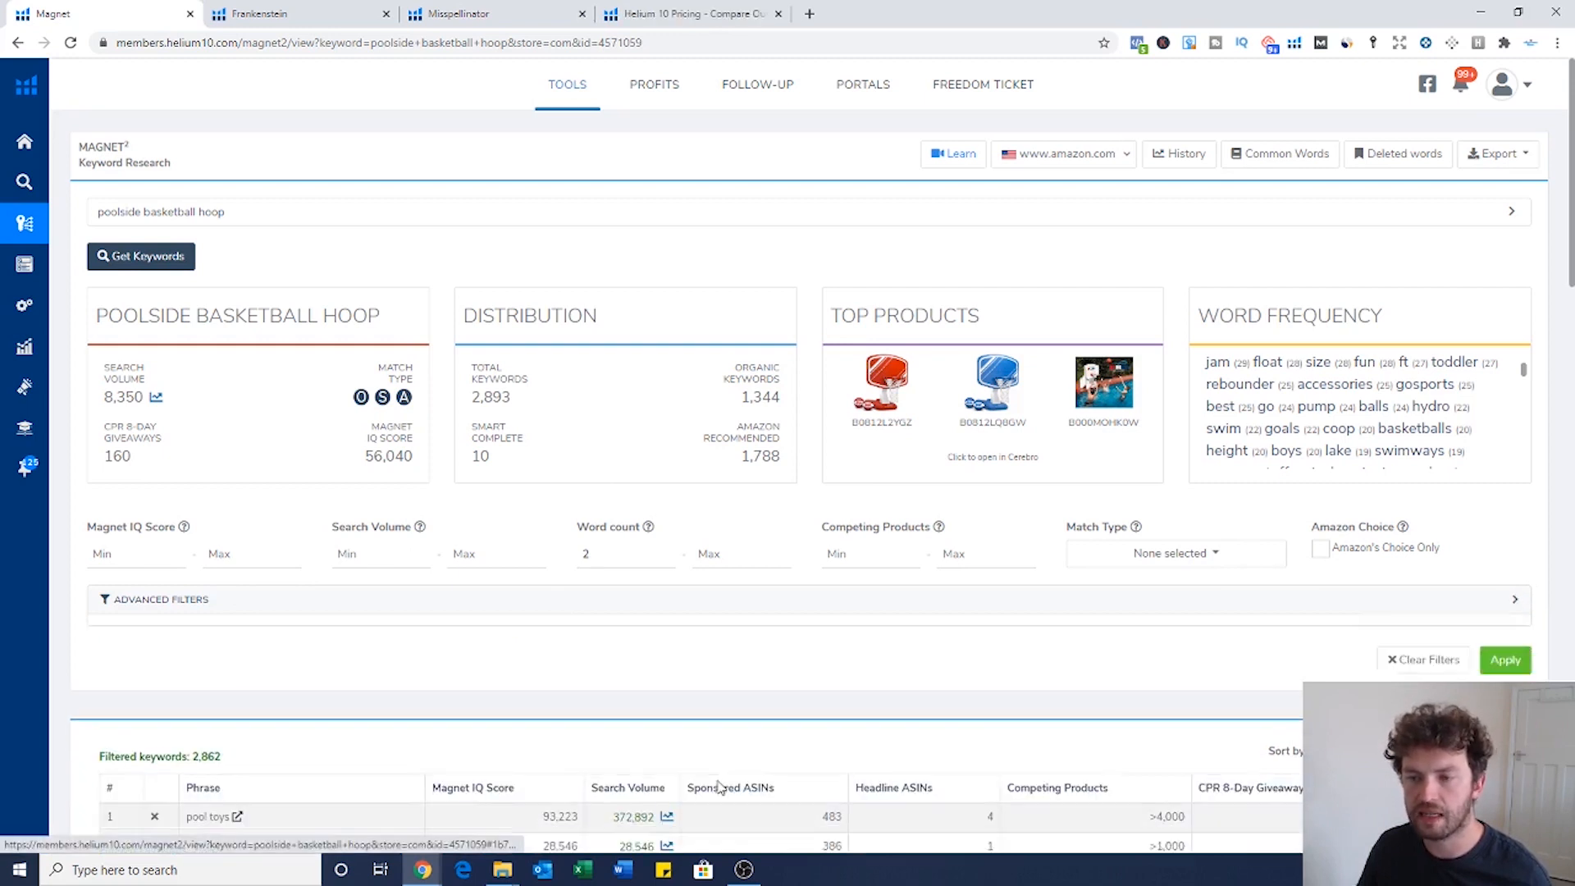
{"action": "scroll", "coordinate": [710, 575], "scroll_direction": "down", "scroll_amount": 2}
{"action": "left_click", "coordinate": [667, 390]}
{"action": "left_click_drag", "start_coordinate": [667, 389], "coordinate": [574, 400]}
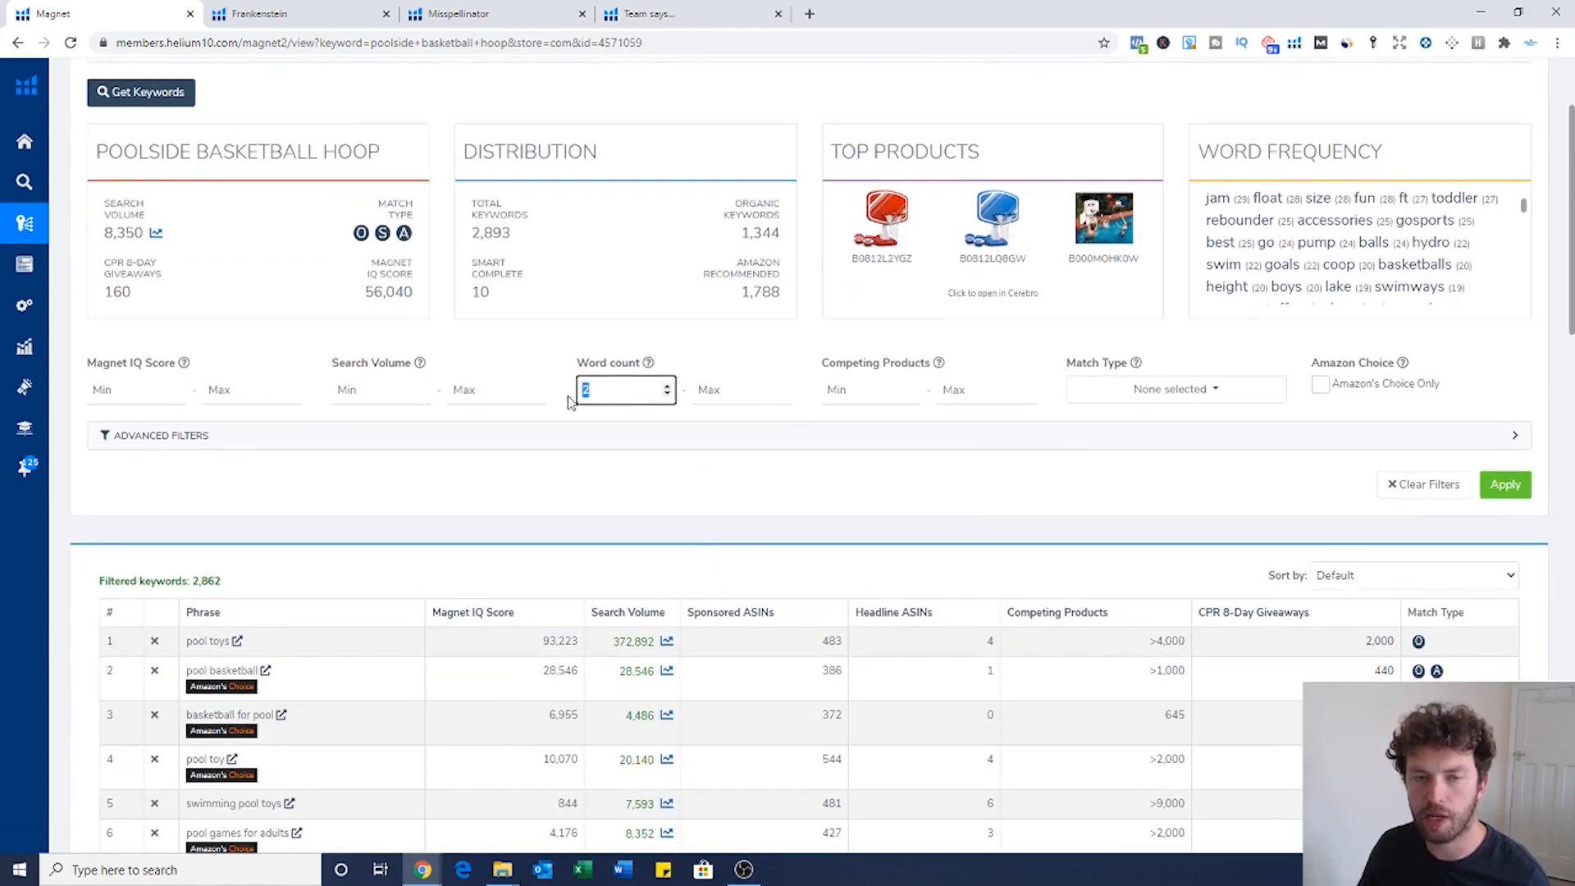
{"action": "left_click", "coordinate": [733, 482]}
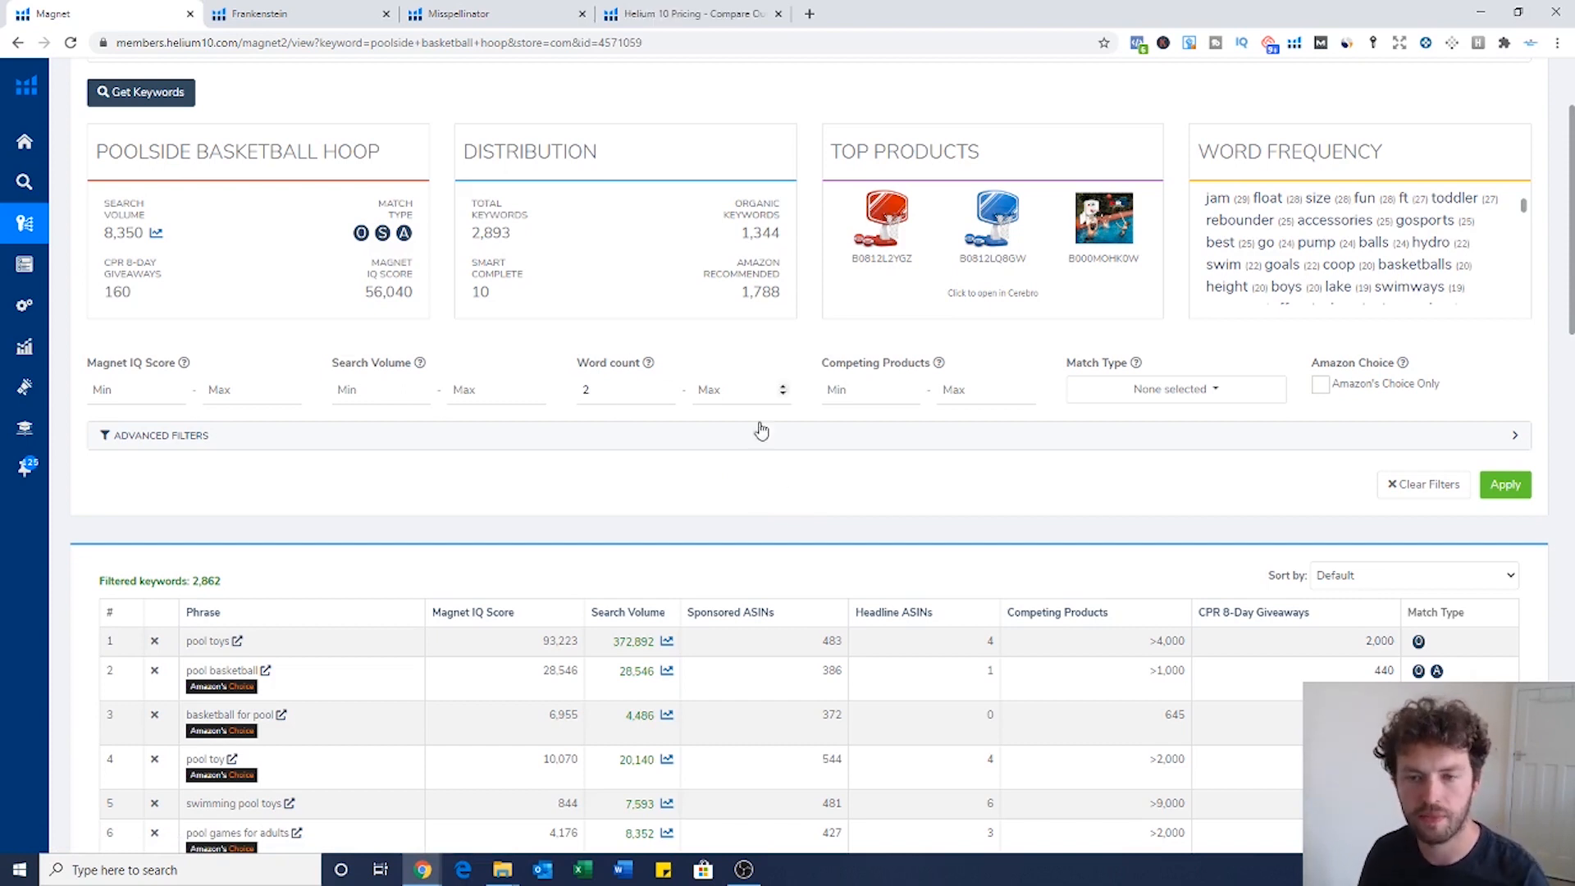
{"action": "scroll", "coordinate": [1013, 425], "scroll_direction": "down", "scroll_amount": 2}
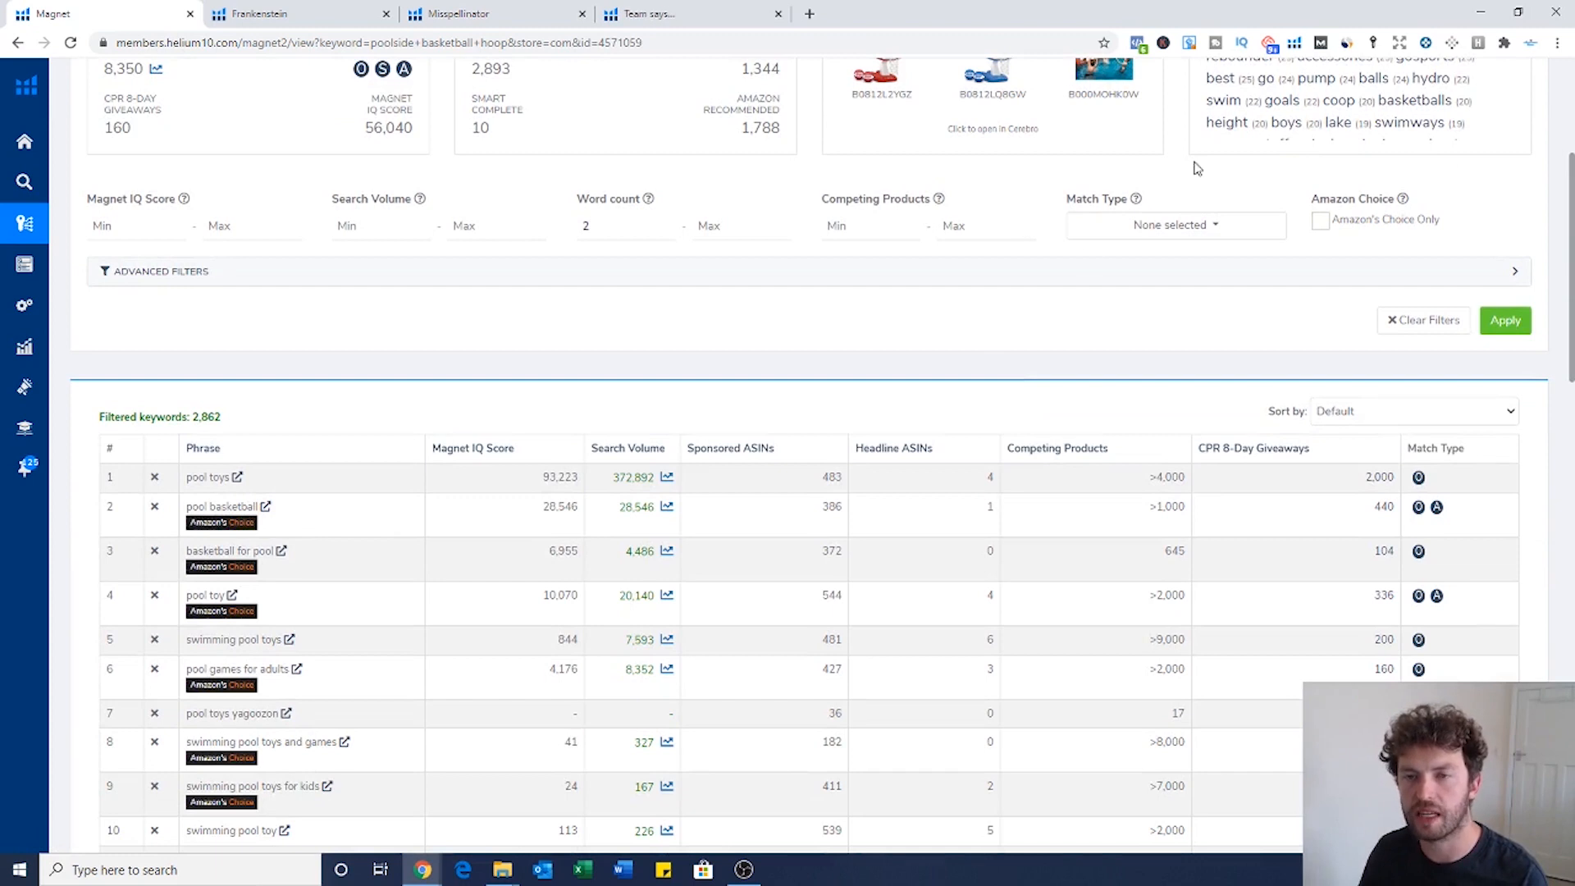
{"action": "left_click", "coordinate": [1022, 227]}
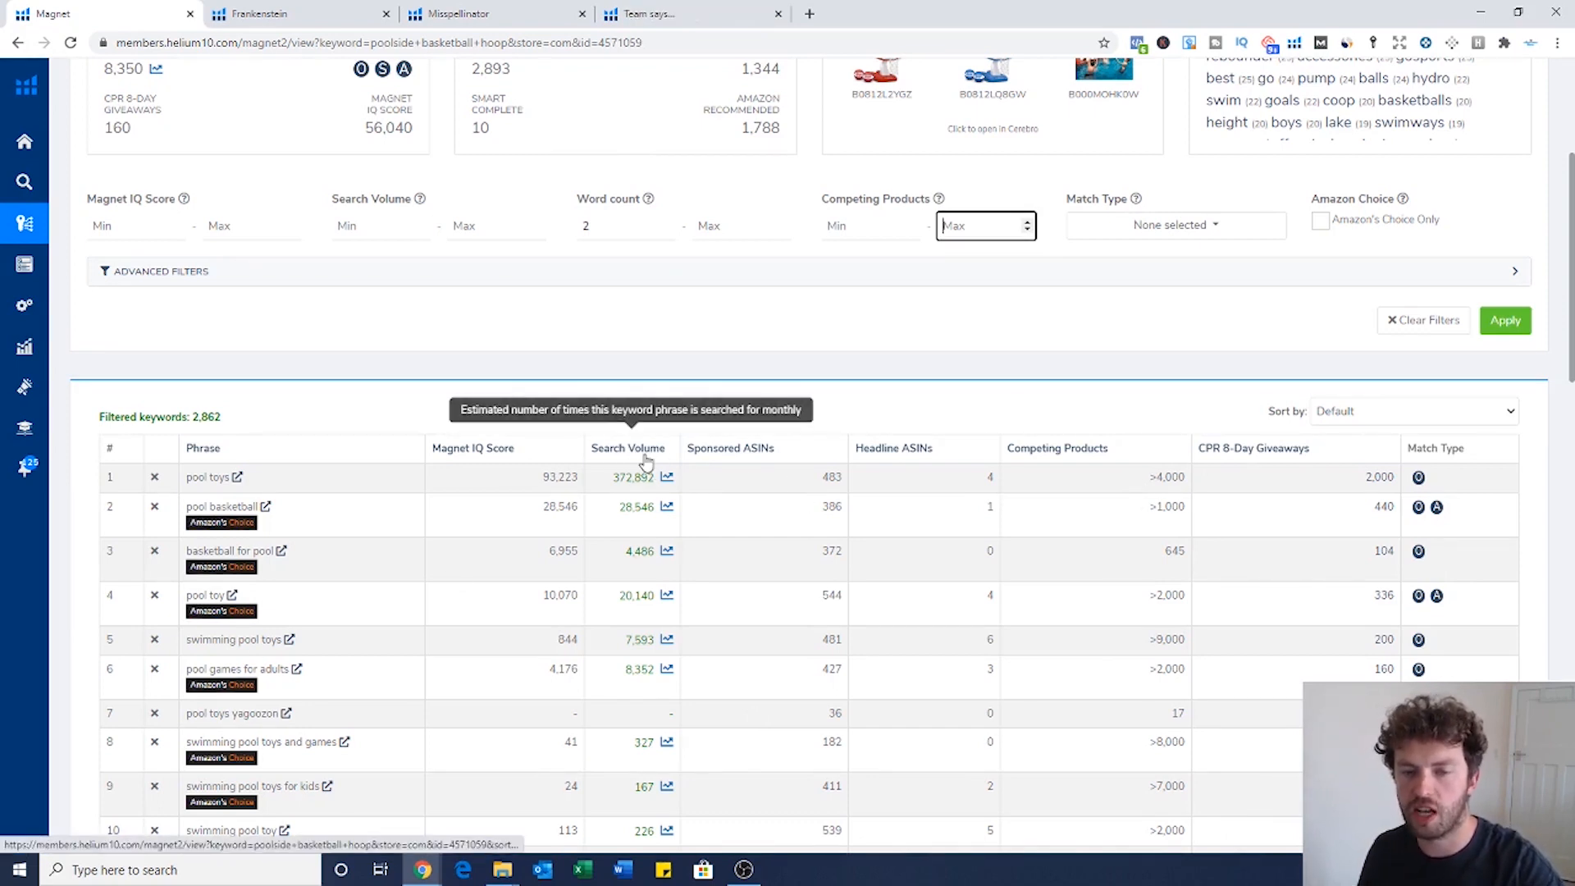
{"action": "left_click", "coordinate": [647, 461]}
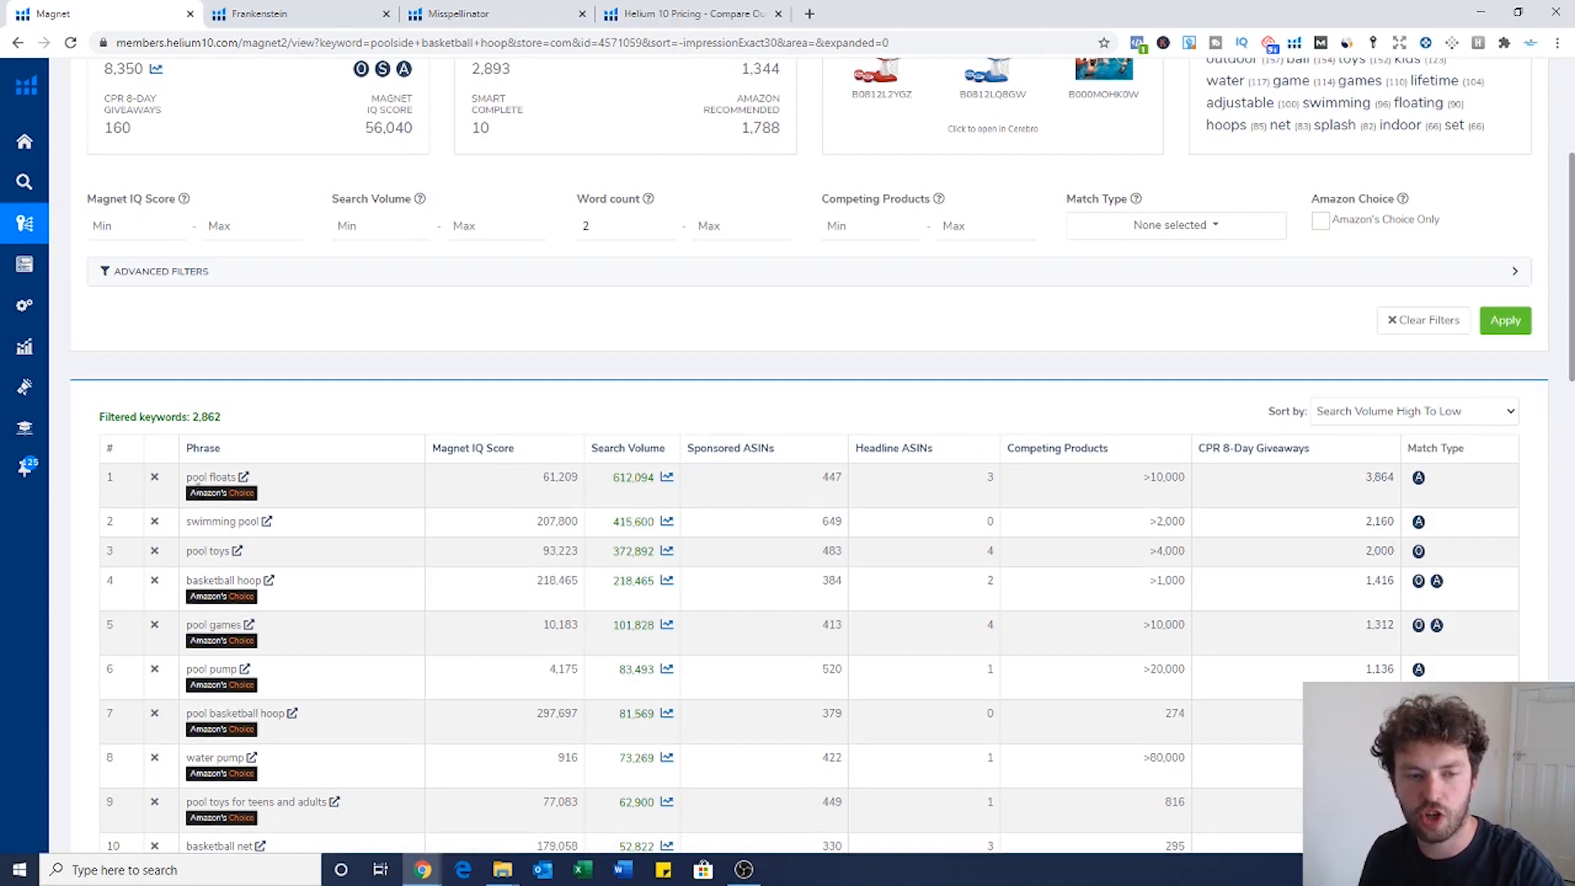
{"action": "left_click_drag", "start_coordinate": [188, 478], "coordinate": [237, 479]}
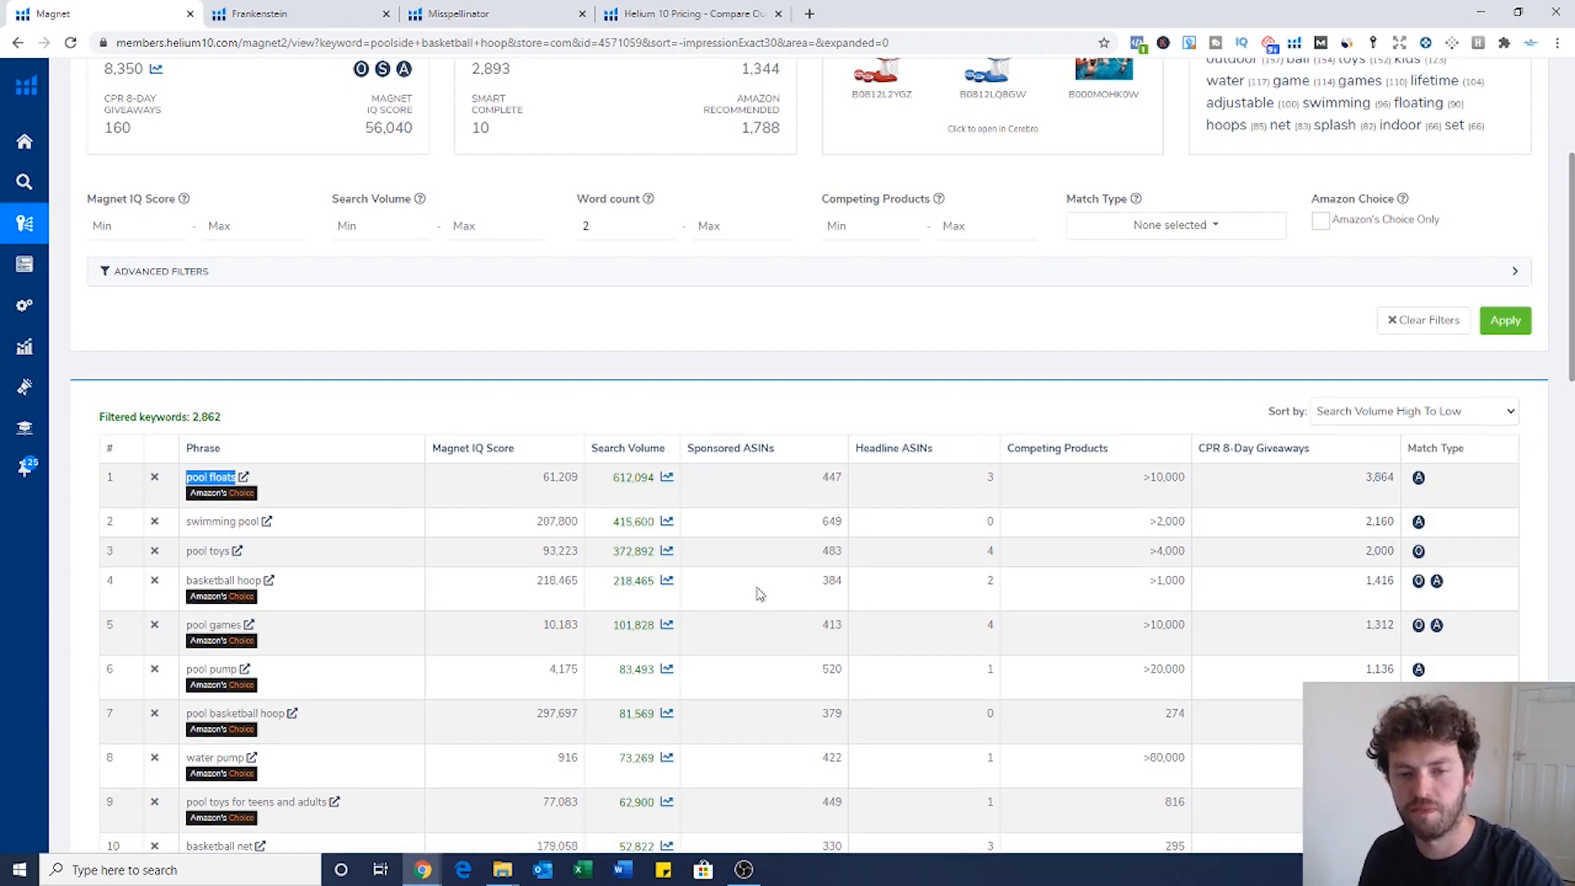
{"action": "scroll", "coordinate": [507, 216], "scroll_direction": "up", "scroll_amount": 4}
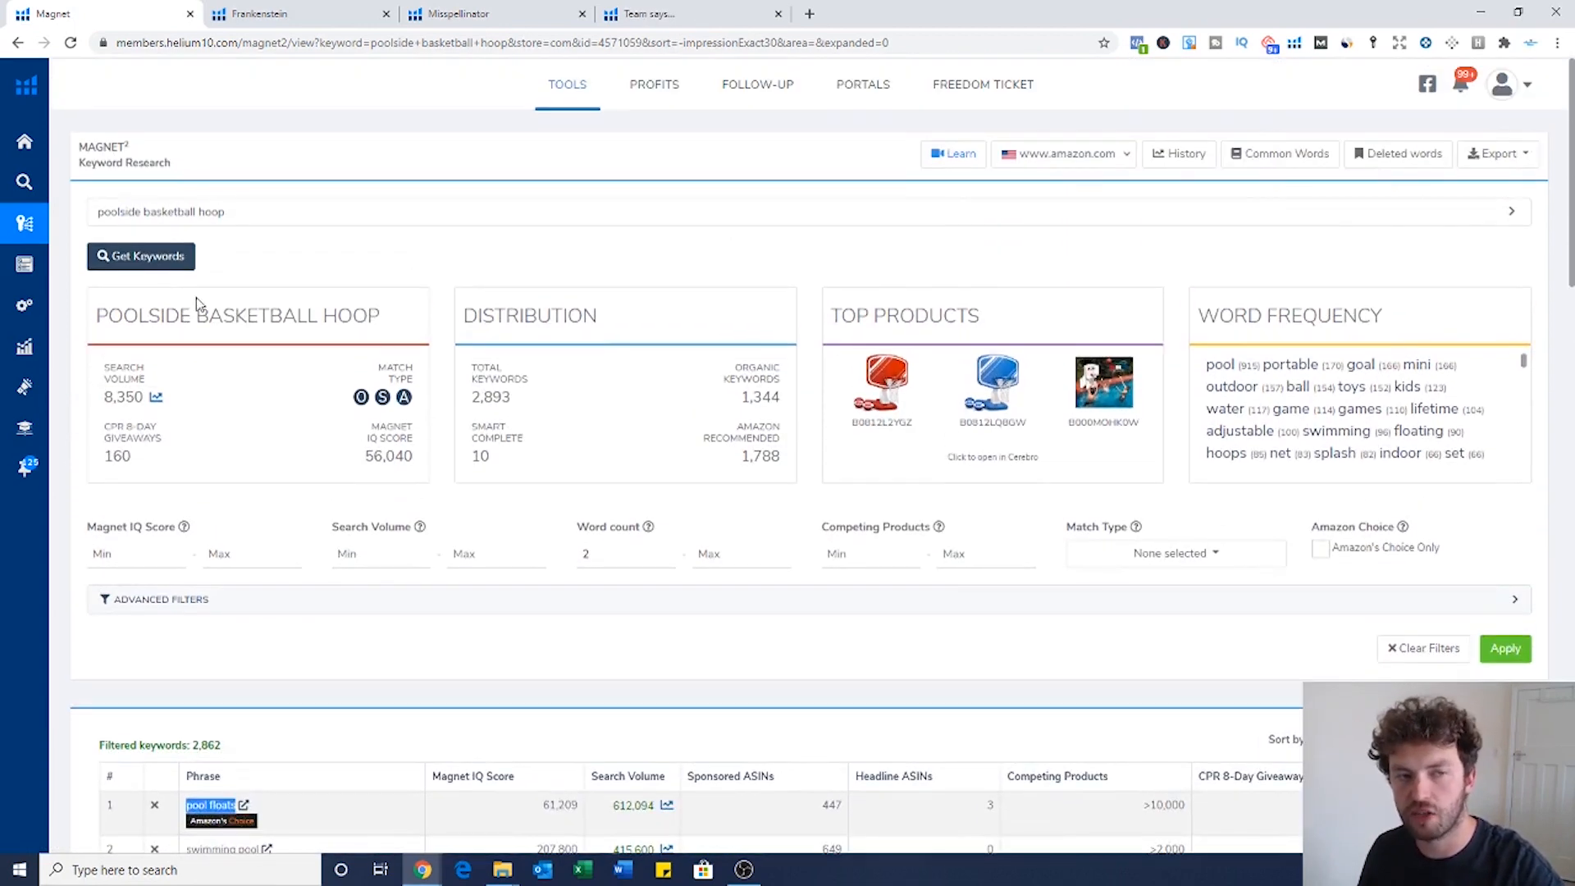
{"action": "scroll", "coordinate": [503, 446], "scroll_direction": "down", "scroll_amount": 3}
{"action": "scroll", "coordinate": [503, 446], "scroll_direction": "down", "scroll_amount": 1}
{"action": "left_click_drag", "start_coordinate": [612, 478], "coordinate": [651, 483]}
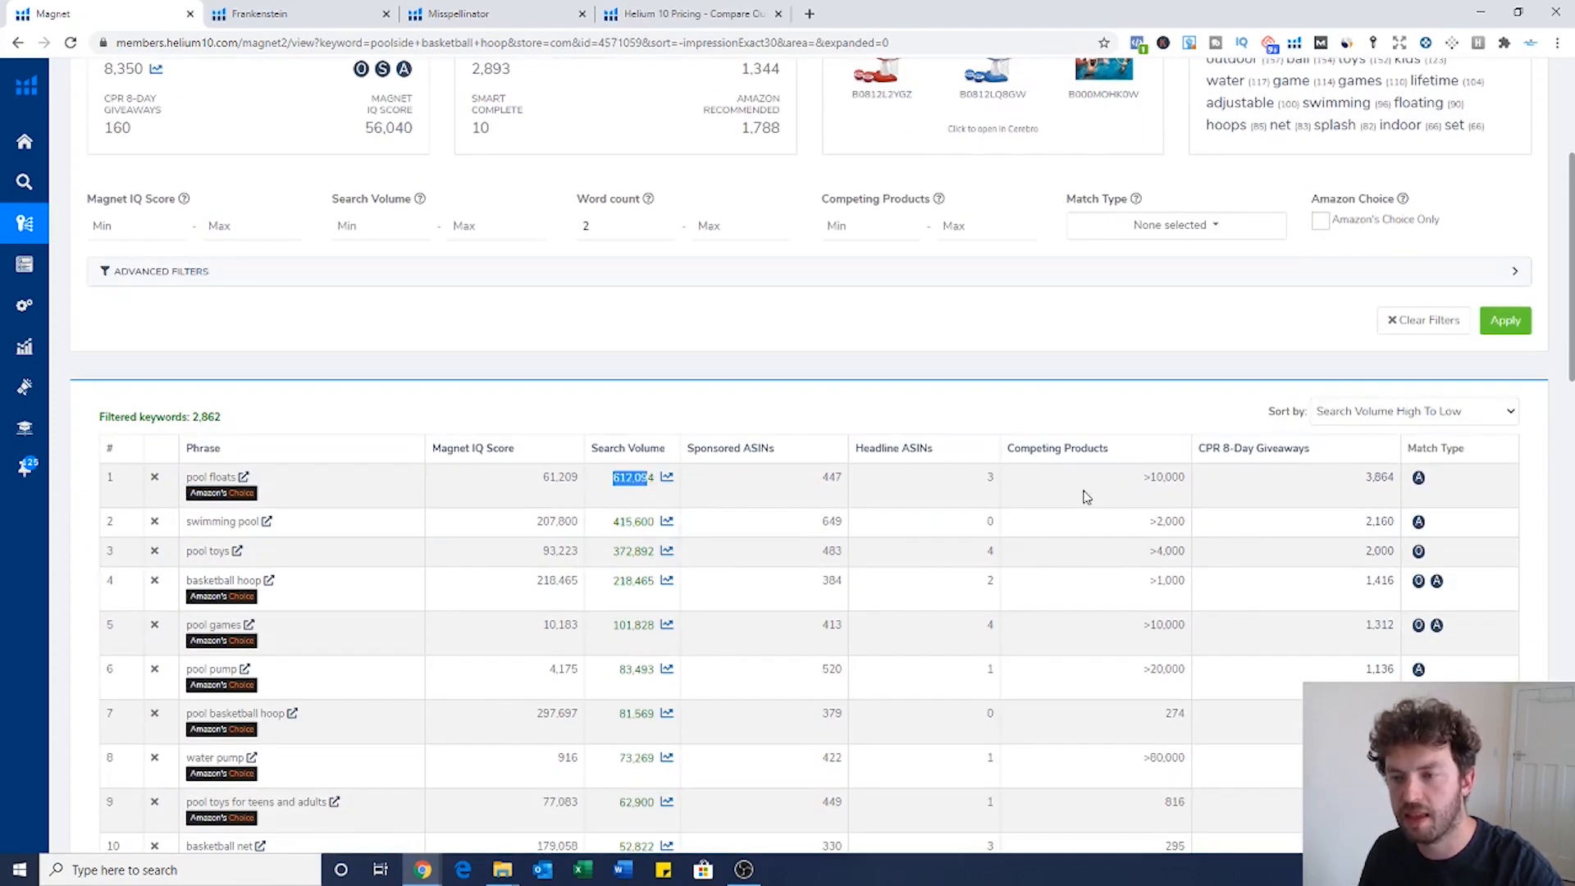
{"action": "left_click", "coordinate": [1506, 499]}
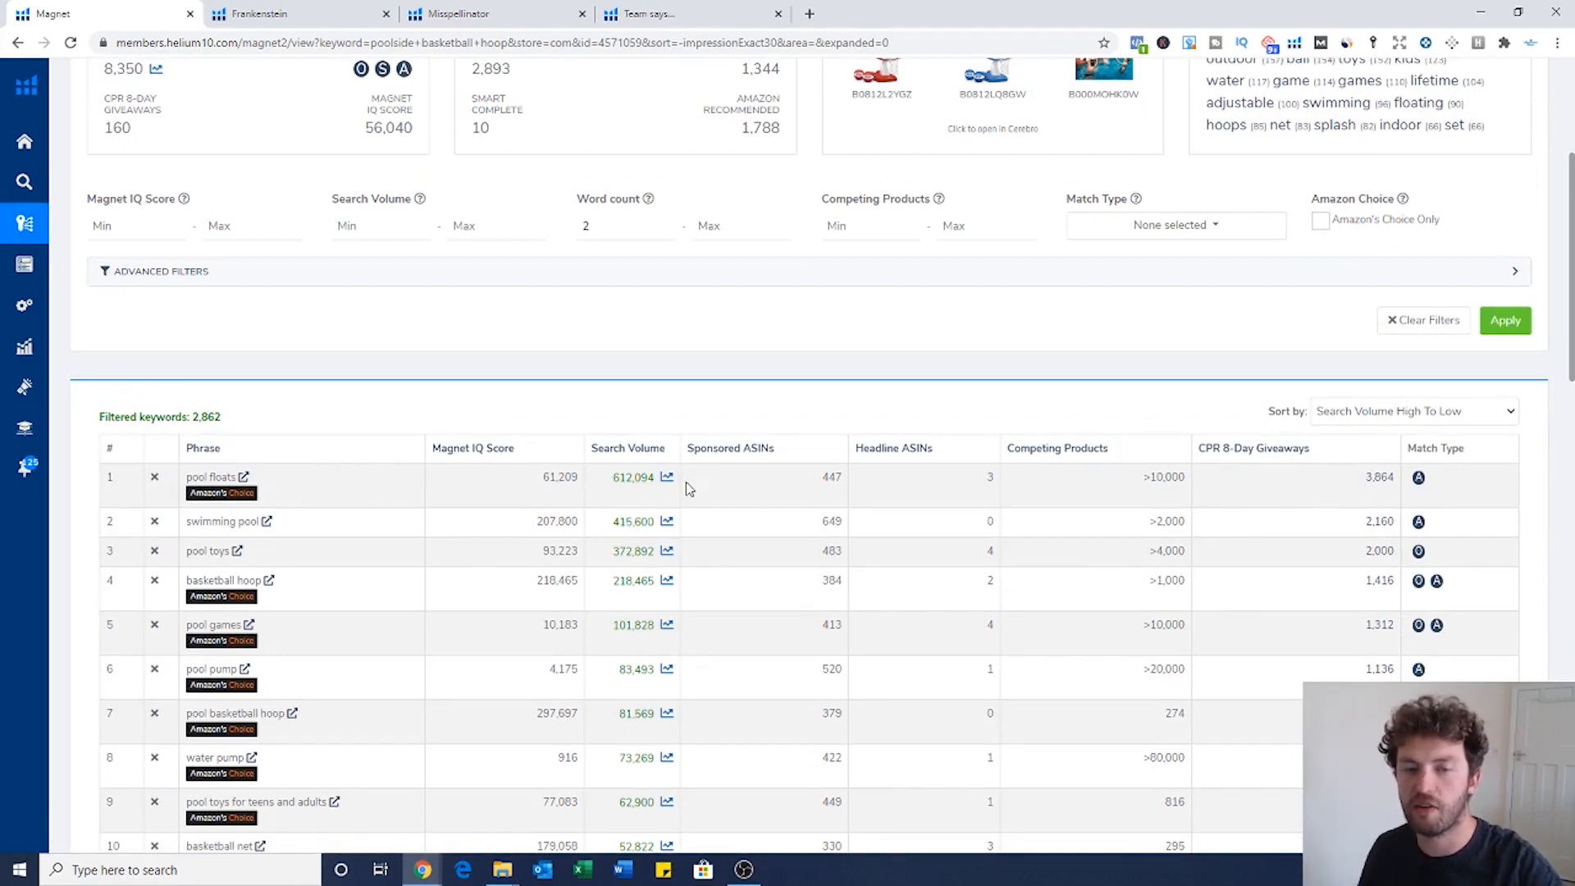
{"action": "left_click_drag", "start_coordinate": [183, 479], "coordinate": [227, 479]}
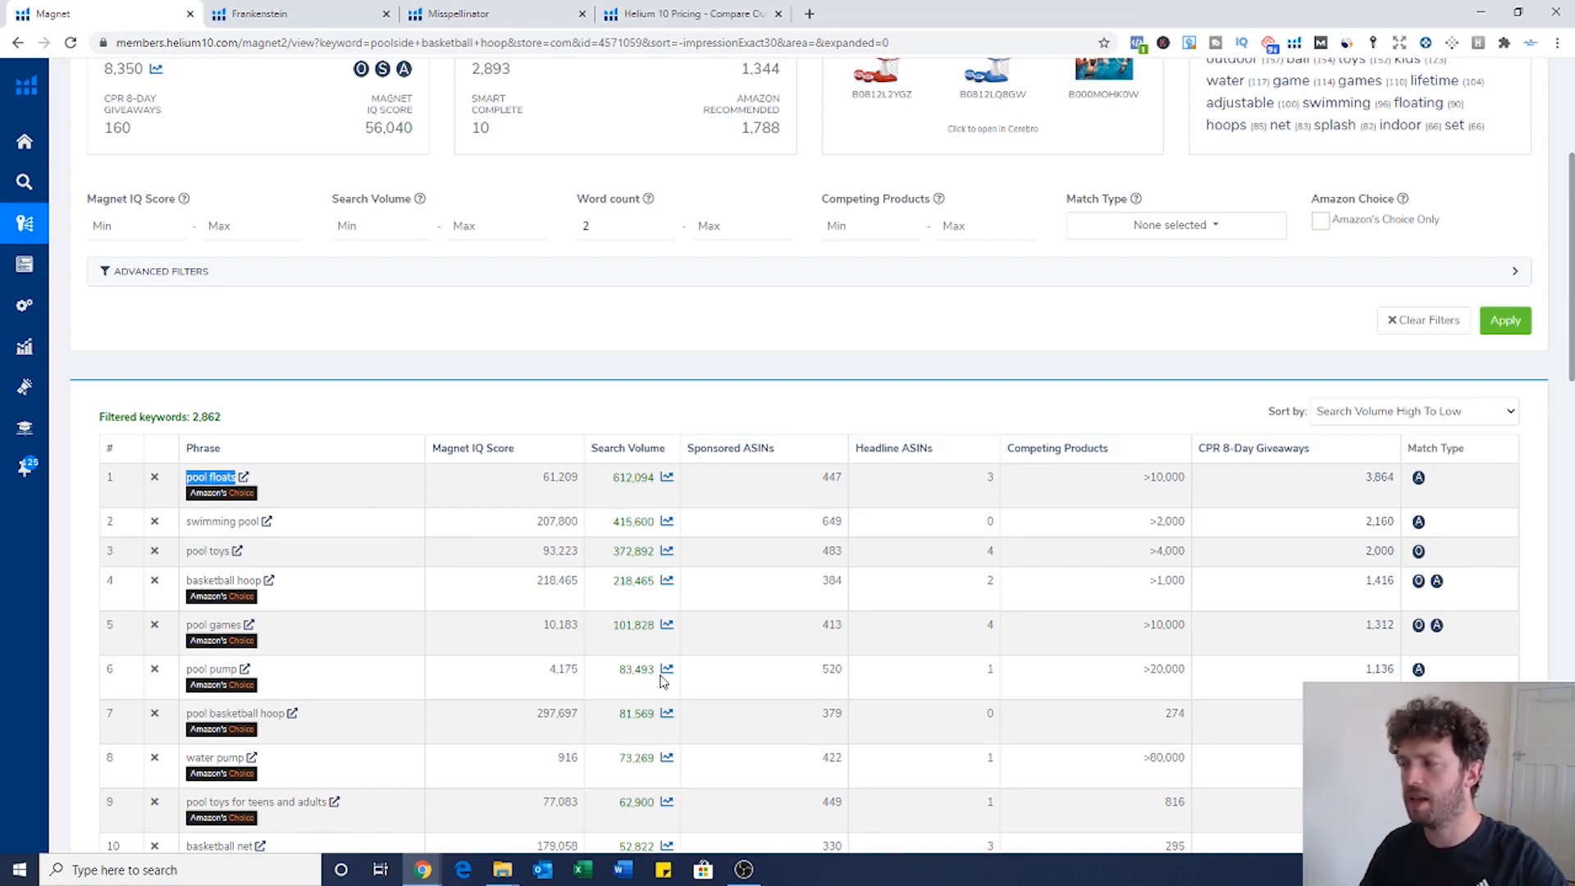
{"action": "left_click", "coordinate": [1350, 498]}
{"action": "left_click_drag", "start_coordinate": [1144, 484], "coordinate": [1190, 489]}
{"action": "scroll", "coordinate": [1156, 630], "scroll_direction": "down", "scroll_amount": 1}
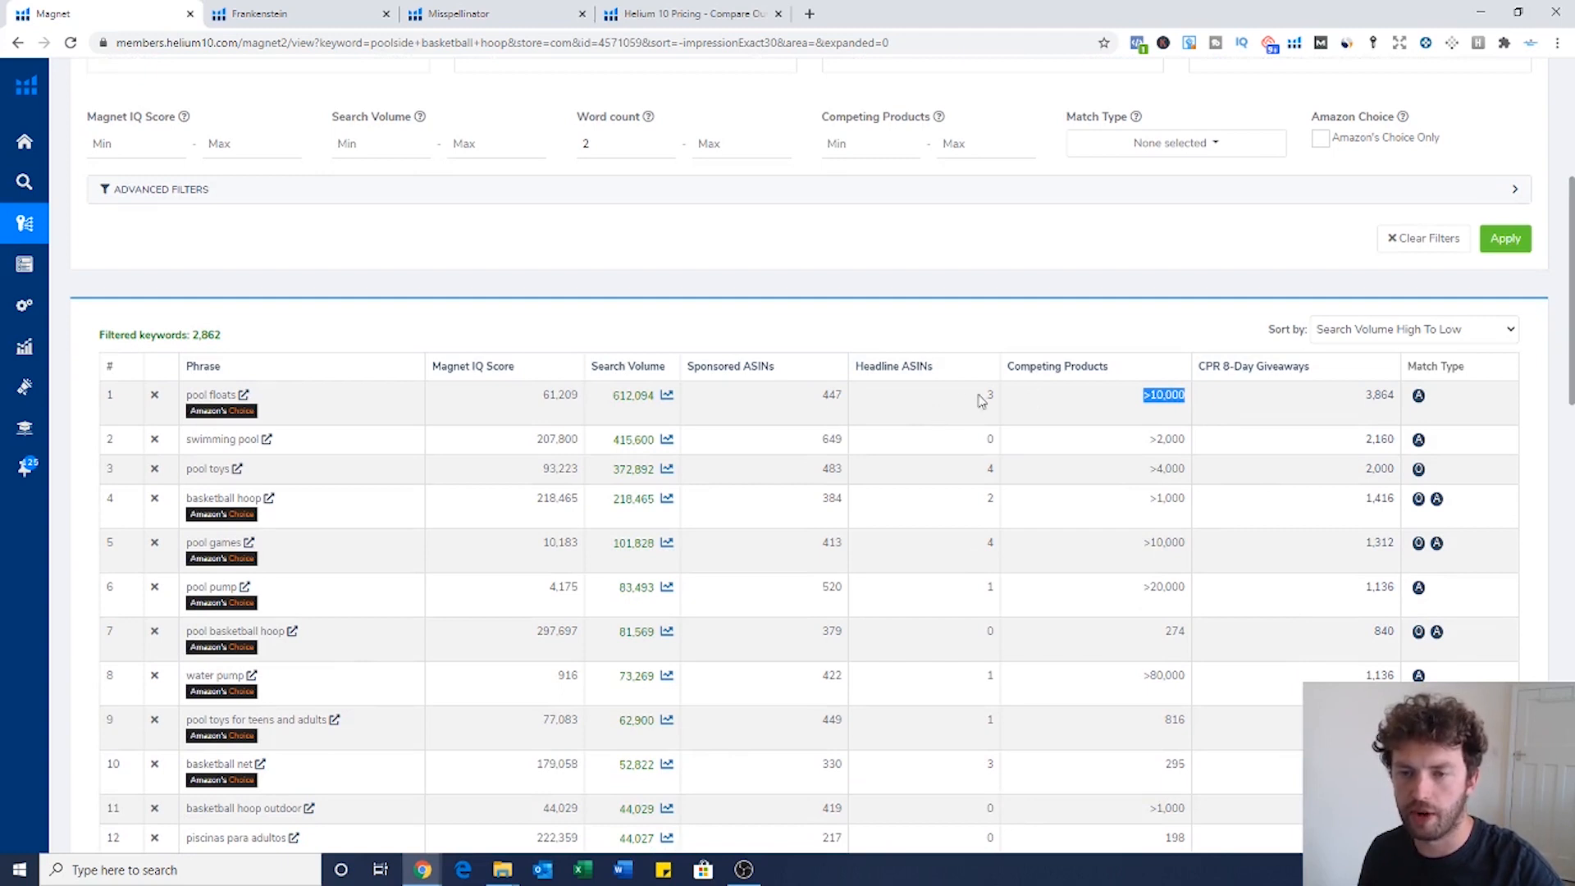
{"action": "scroll", "coordinate": [572, 386], "scroll_direction": "down", "scroll_amount": 1}
{"action": "scroll", "coordinate": [572, 386], "scroll_direction": "down", "scroll_amount": 1}
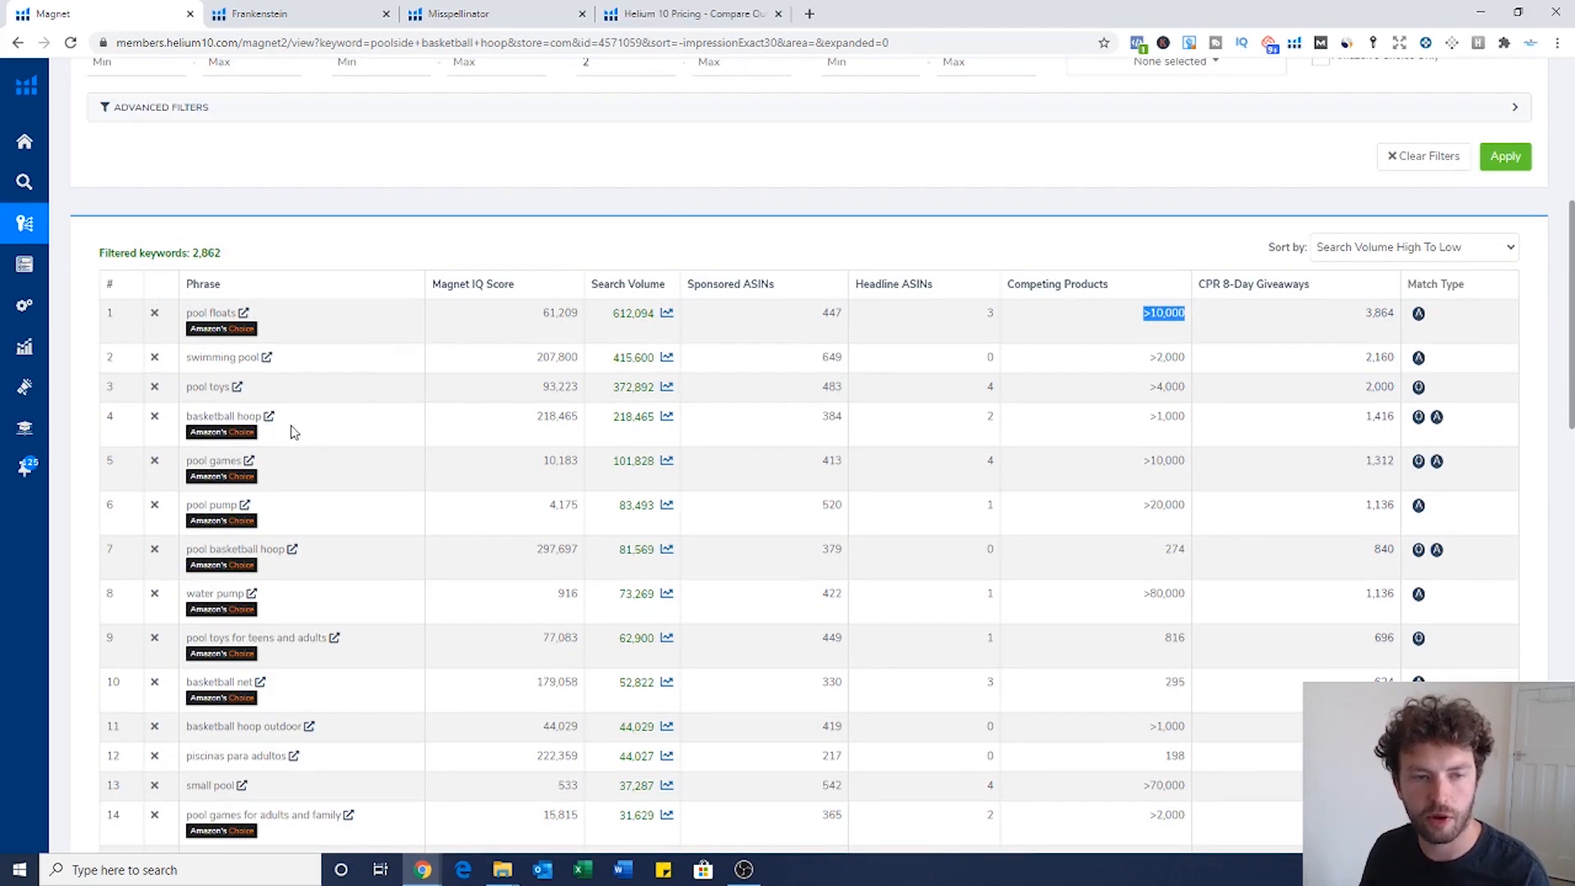
{"action": "left_click_drag", "start_coordinate": [207, 418], "coordinate": [265, 418]}
{"action": "left_click", "coordinate": [369, 444]}
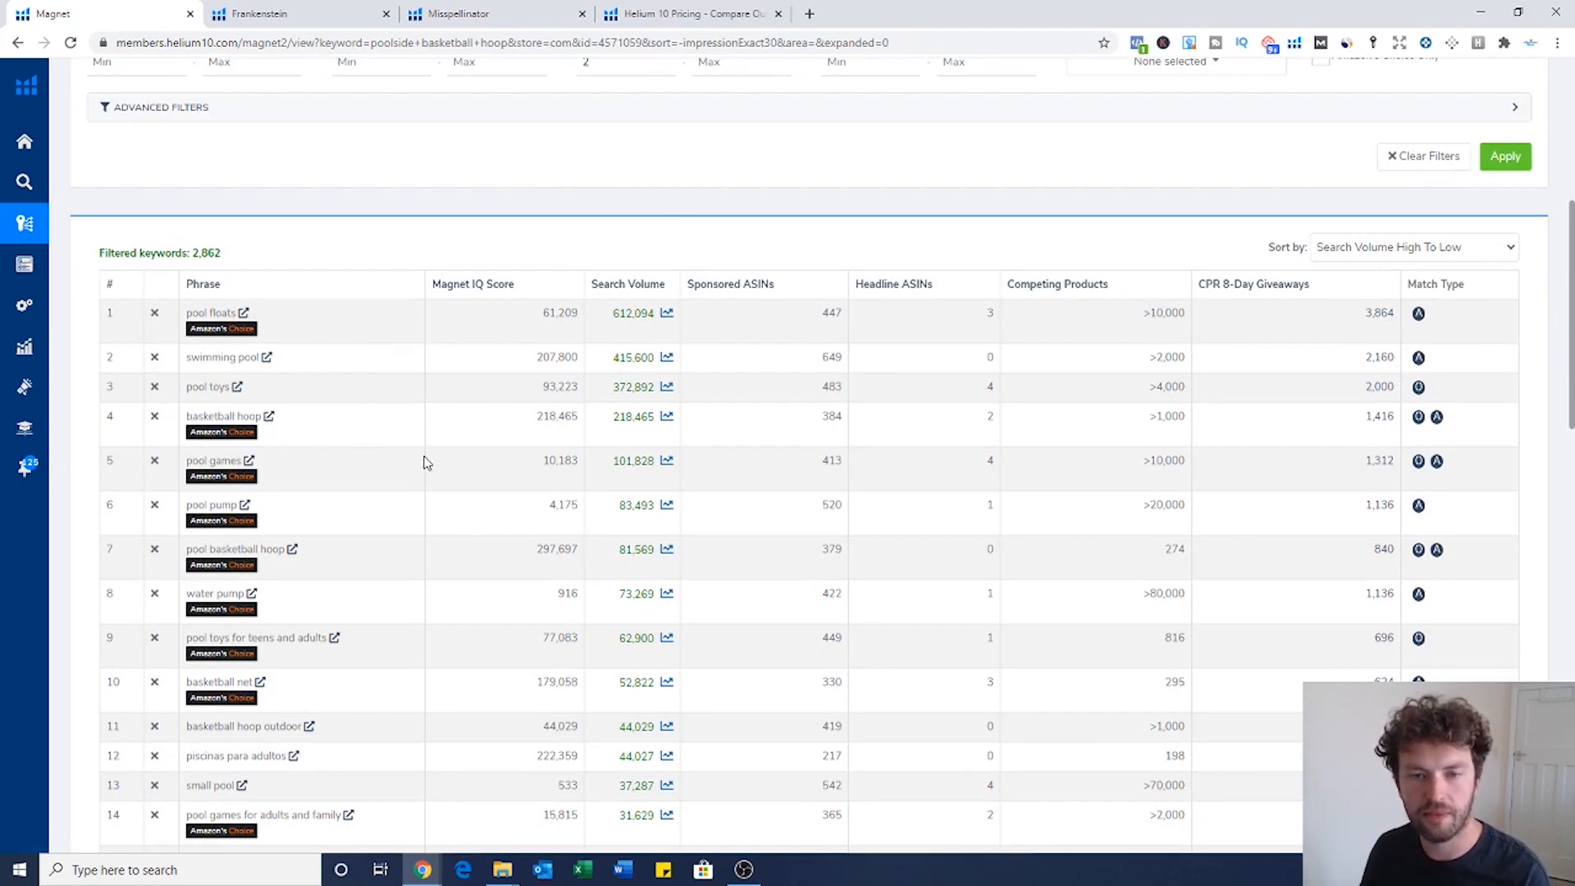
{"action": "left_click_drag", "start_coordinate": [615, 421], "coordinate": [655, 418]}
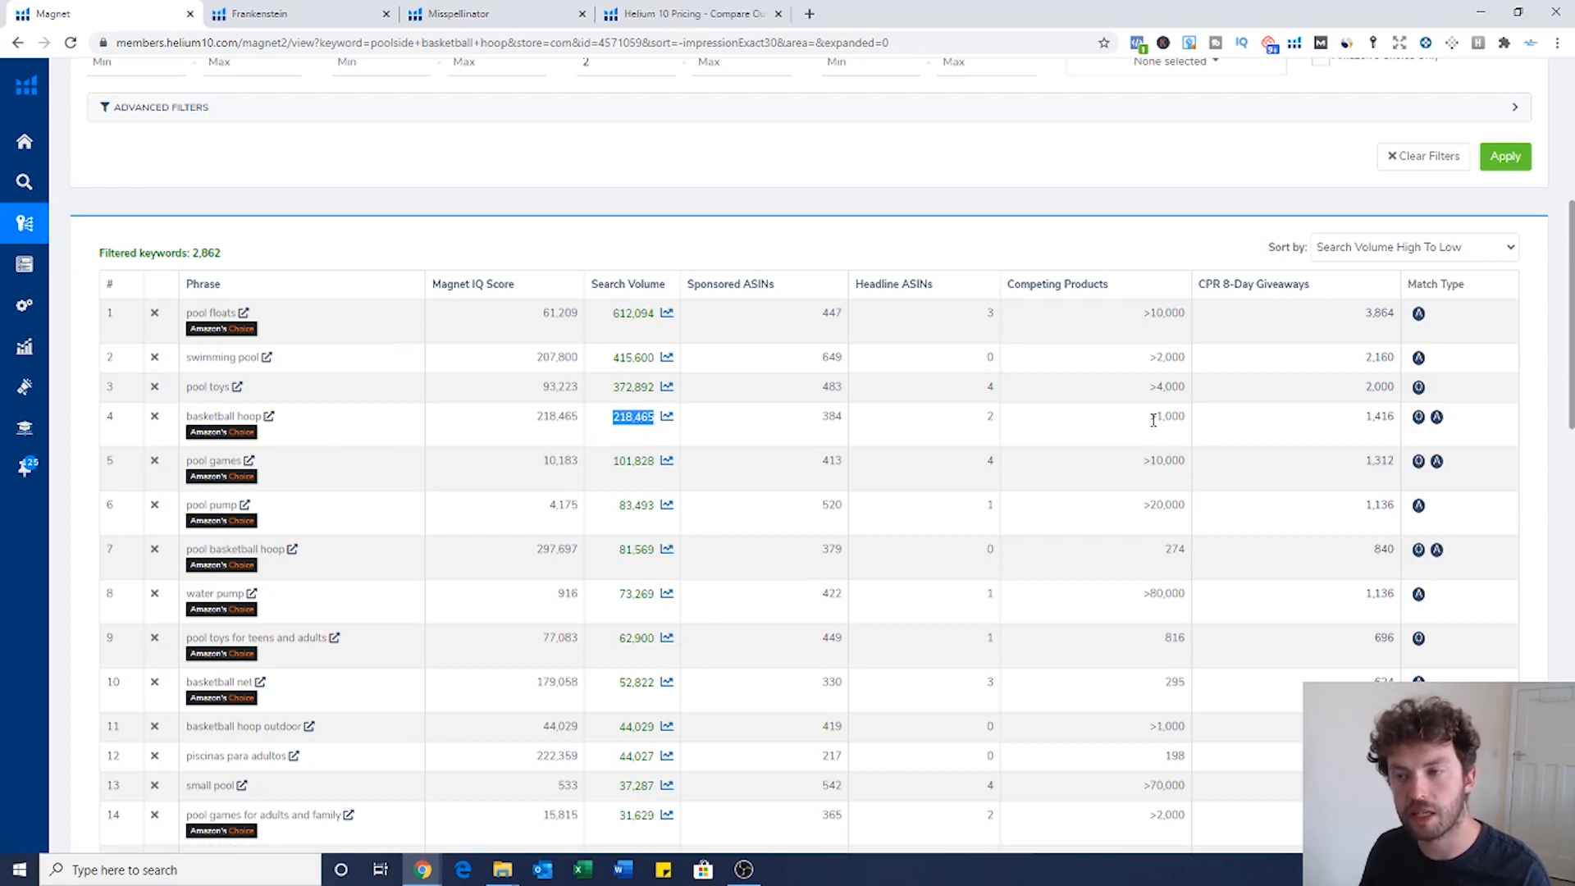
{"action": "left_click_drag", "start_coordinate": [1149, 417], "coordinate": [1194, 419]}
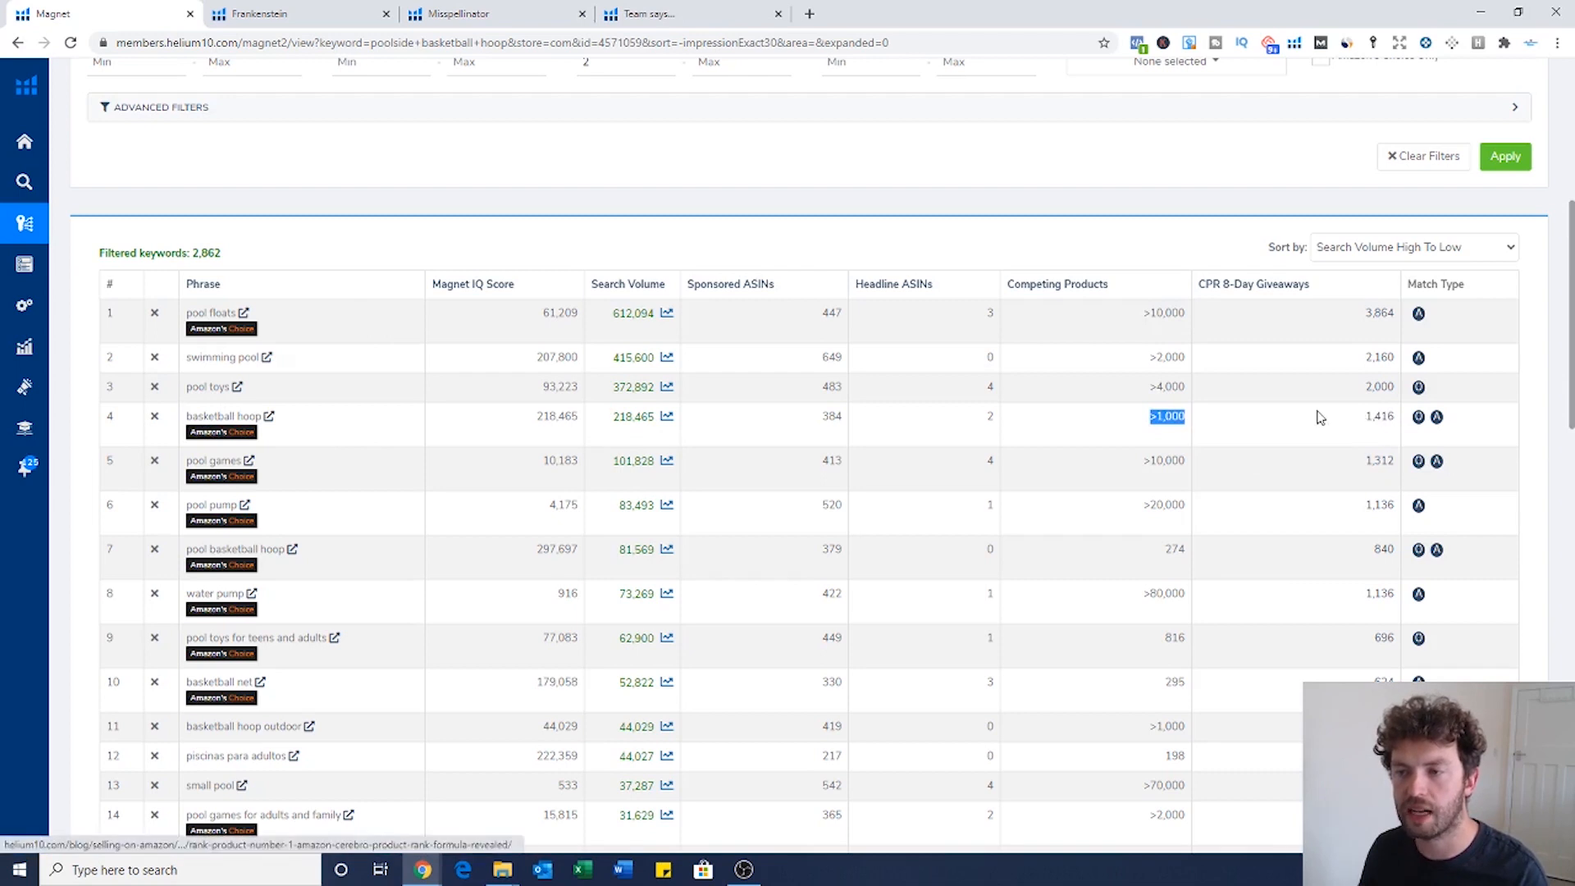
{"action": "left_click_drag", "start_coordinate": [1400, 425], "coordinate": [1365, 419]}
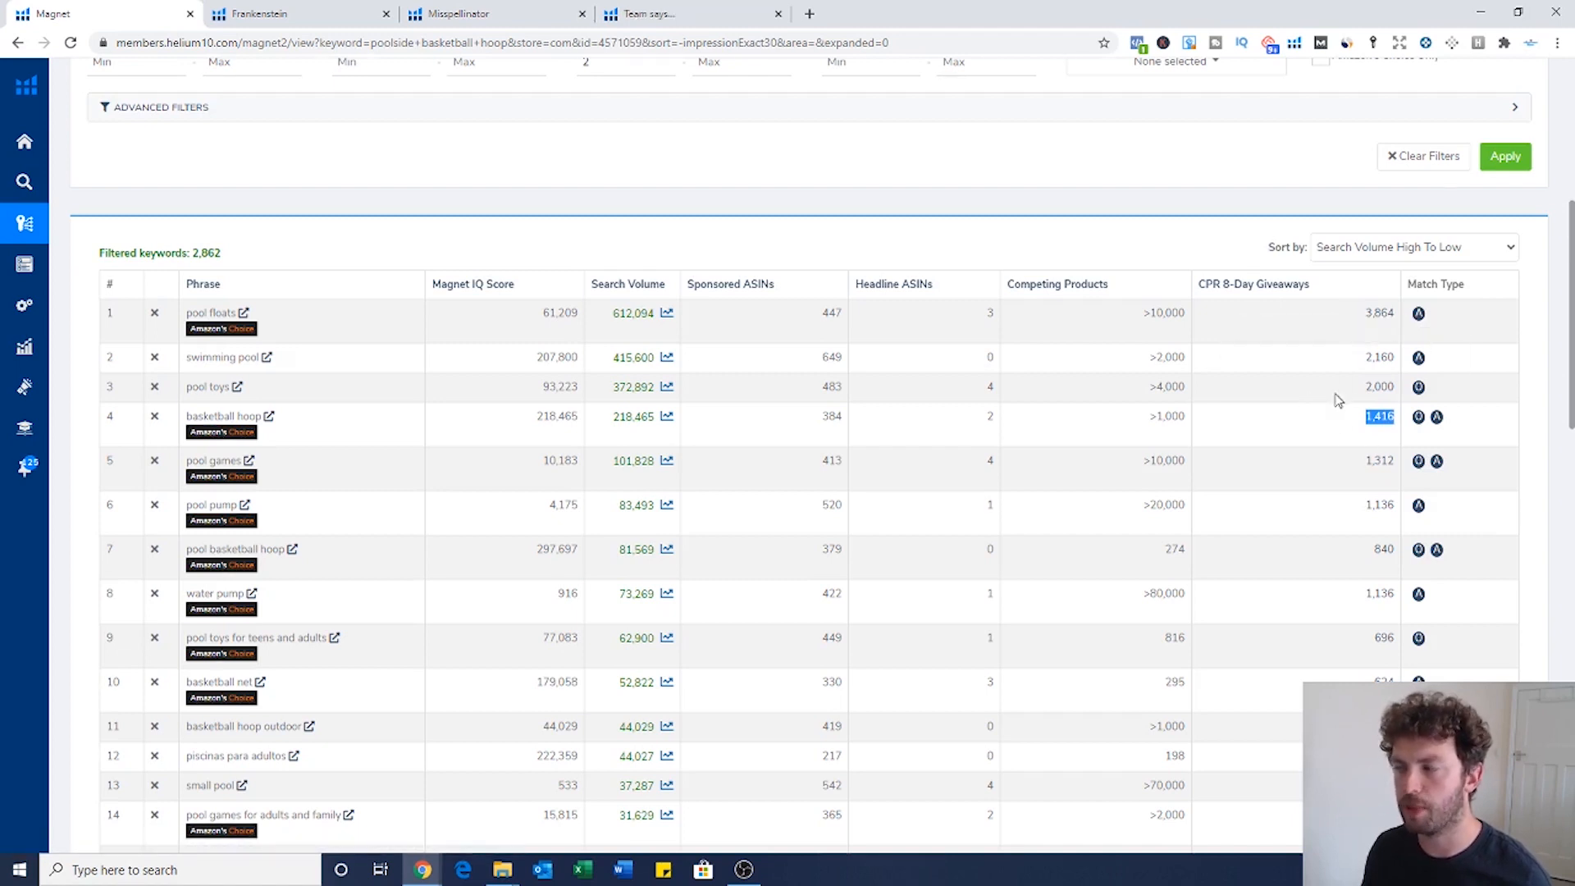
{"action": "scroll", "coordinate": [1342, 402], "scroll_direction": "down", "scroll_amount": 1}
{"action": "left_click", "coordinate": [1362, 391]}
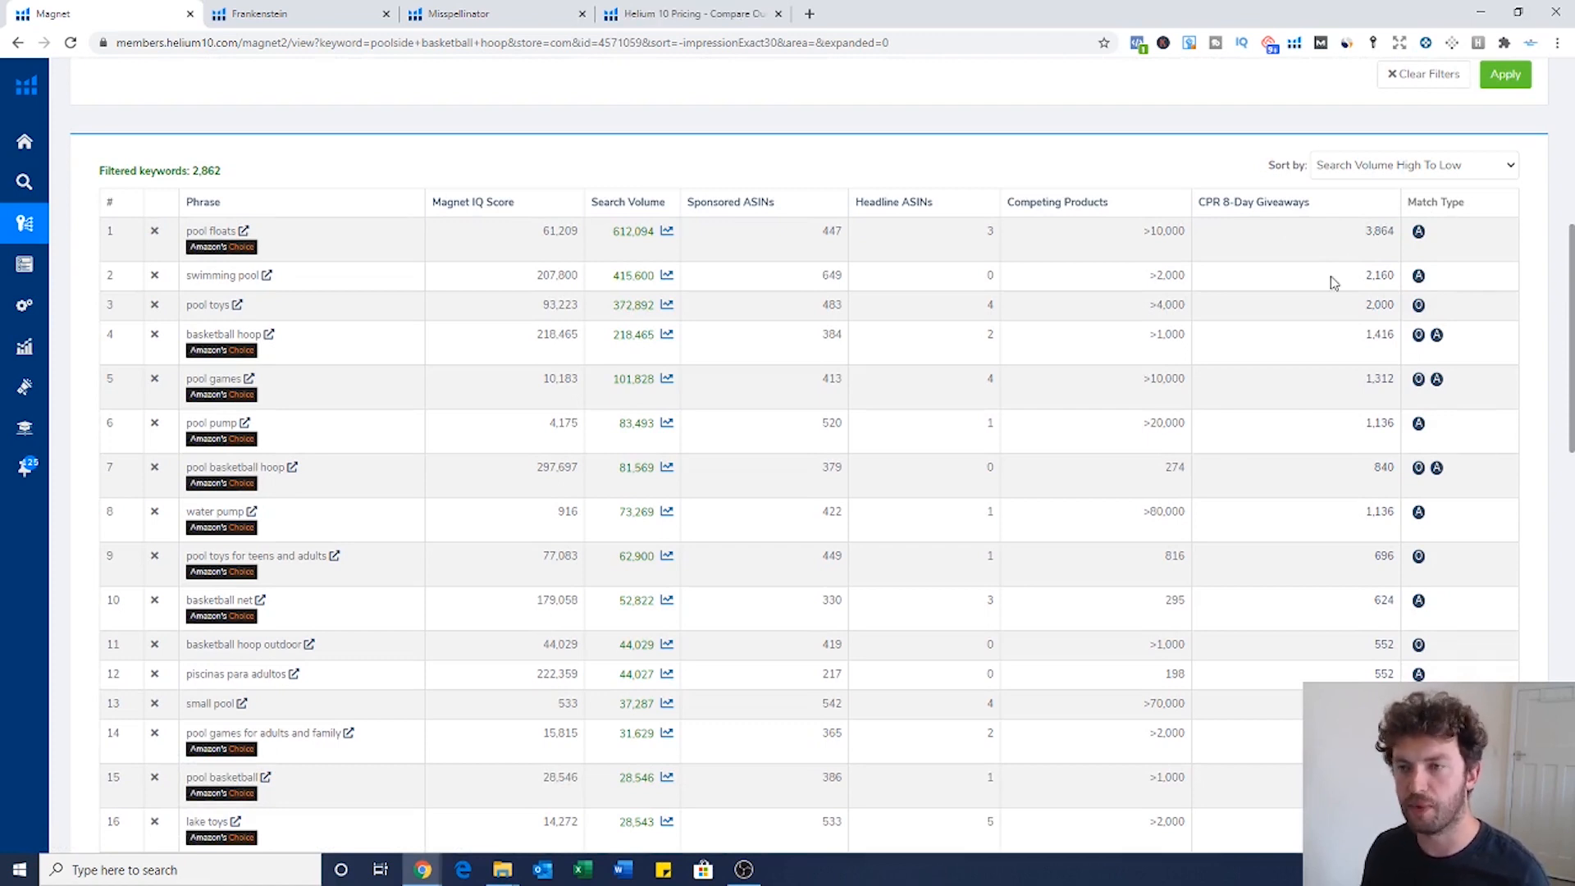
{"action": "scroll", "coordinate": [579, 476], "scroll_direction": "down", "scroll_amount": 2}
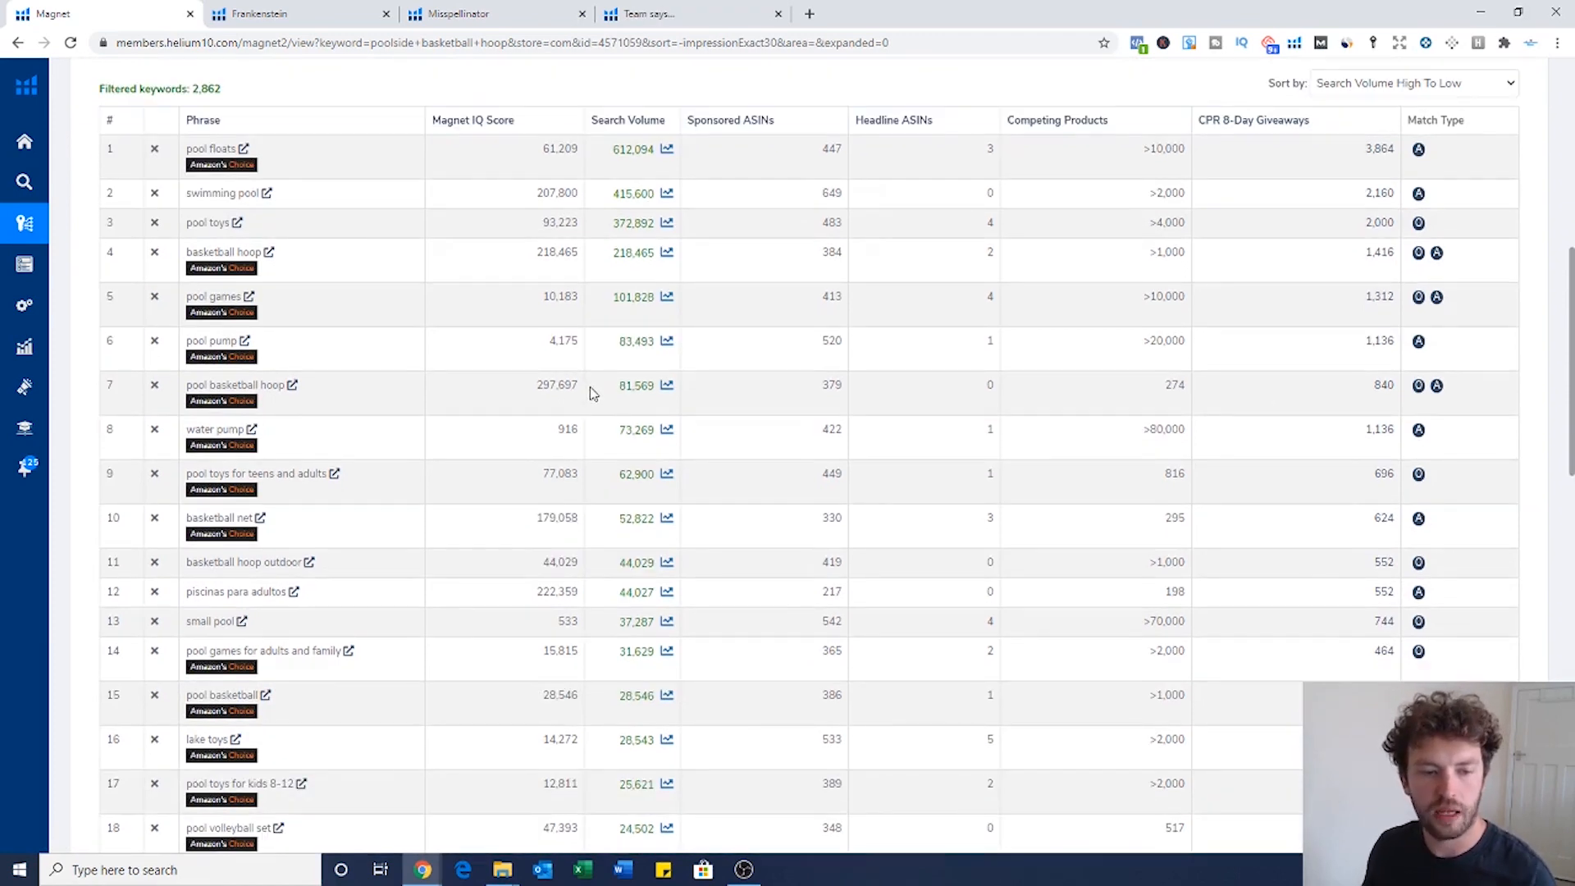
{"action": "scroll", "coordinate": [560, 470], "scroll_direction": "up", "scroll_amount": 6}
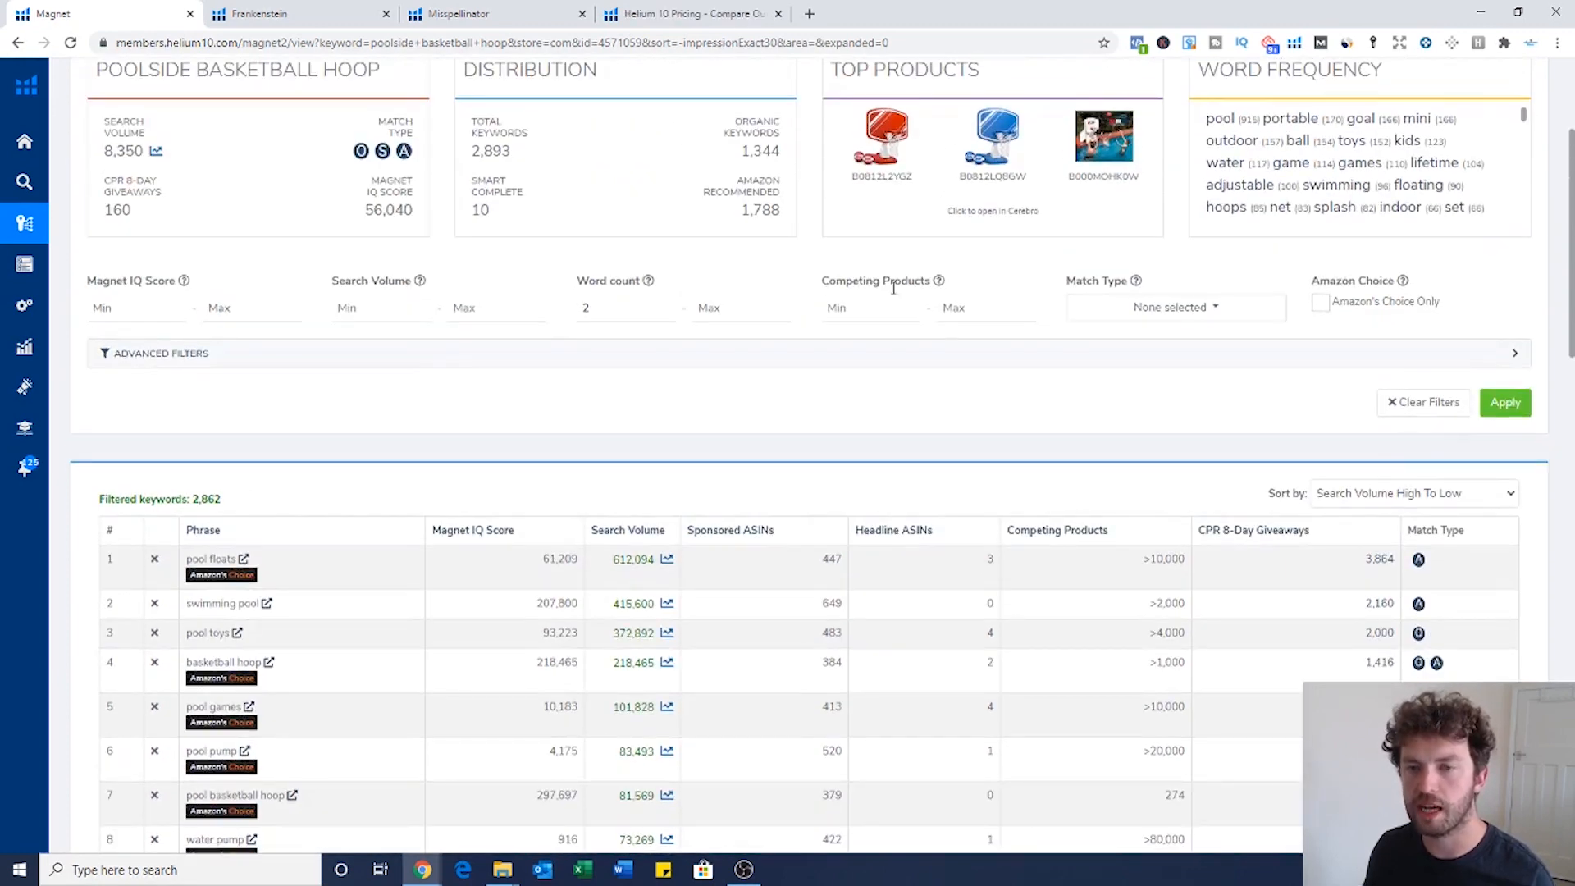
{"action": "left_click", "coordinate": [1027, 308]}
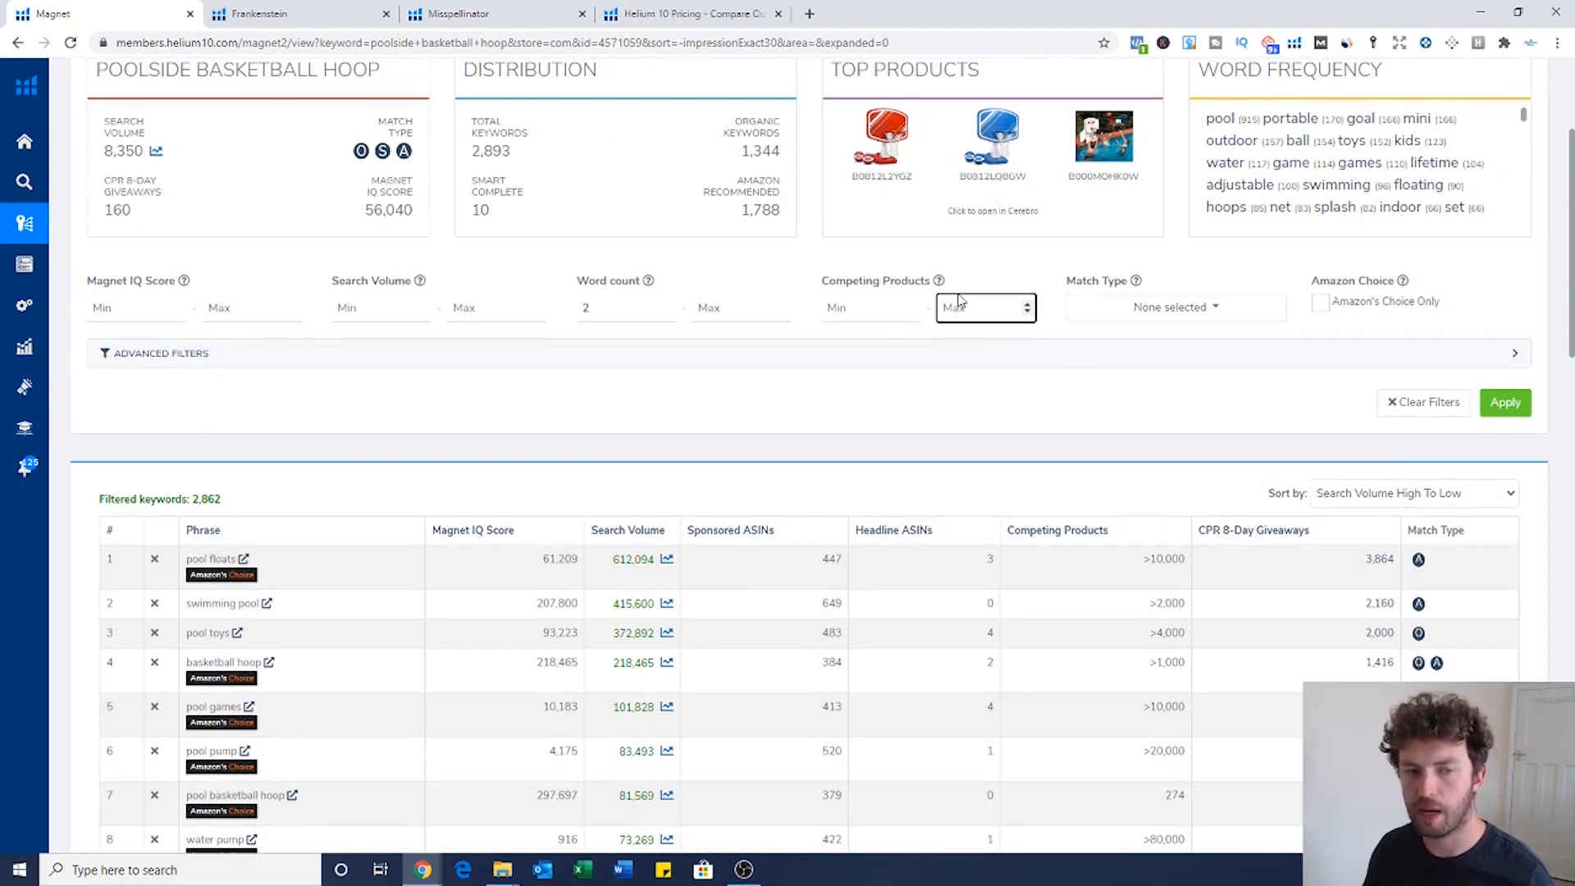
{"action": "type", "text": "500"}
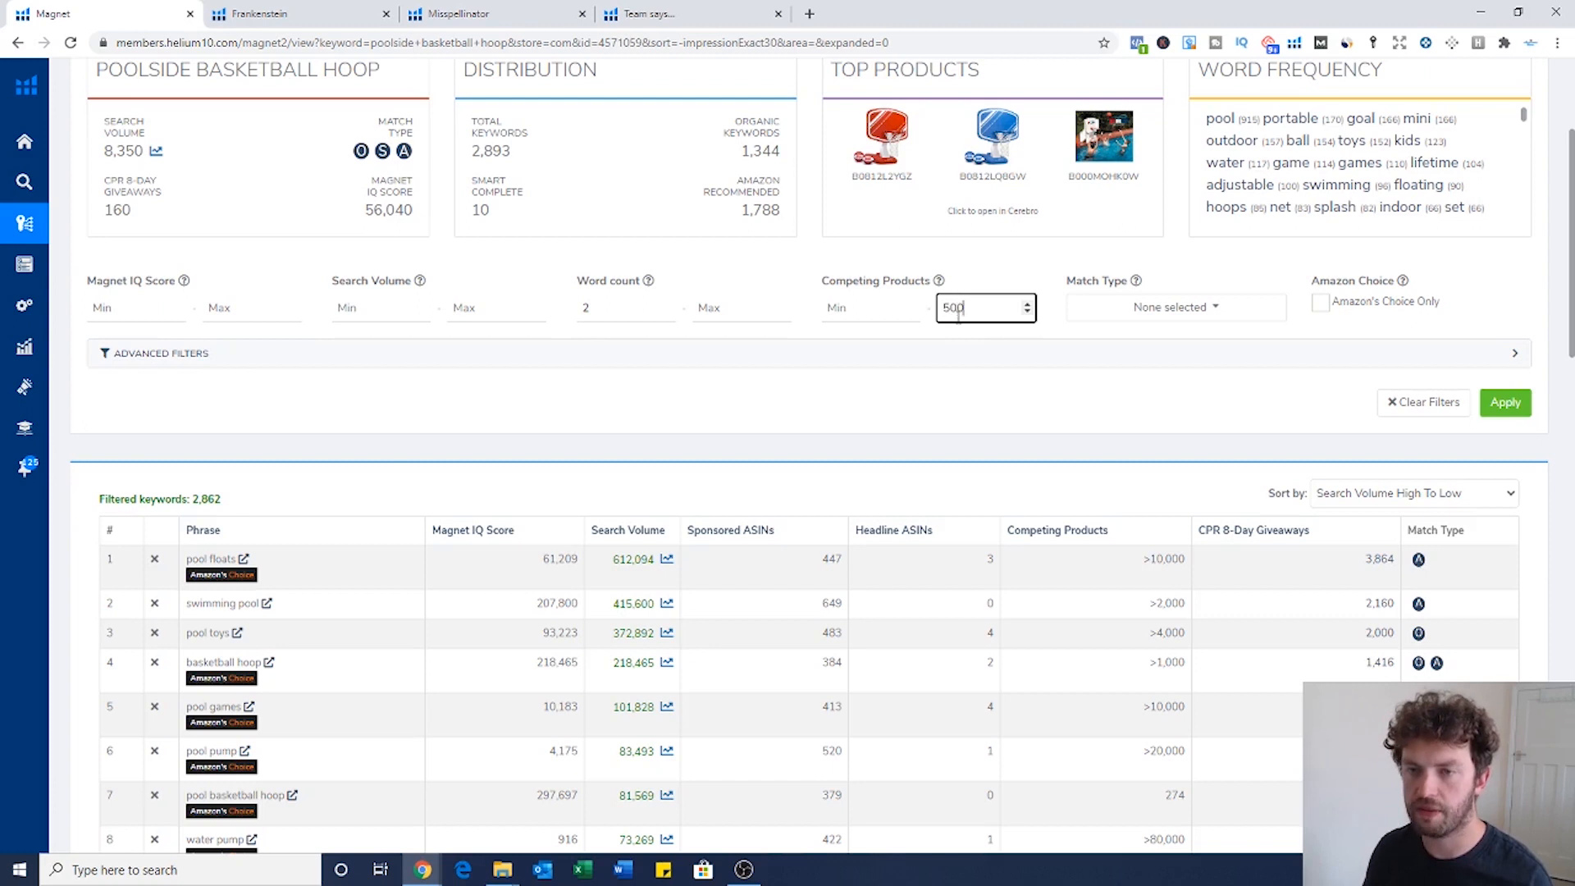
{"action": "left_click", "coordinate": [1516, 413]}
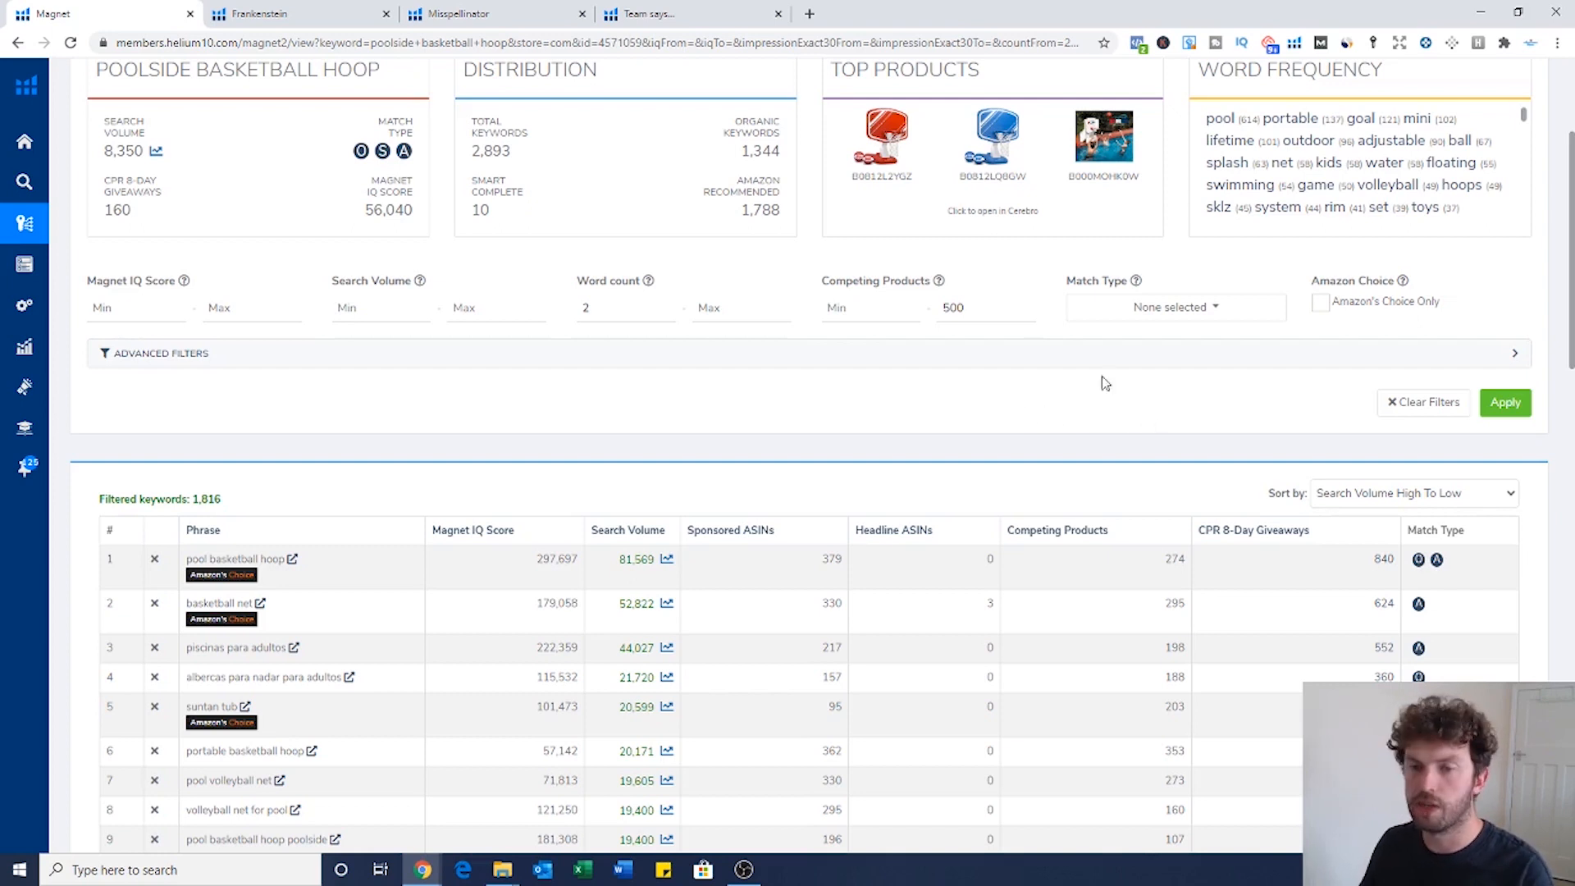
{"action": "scroll", "coordinate": [995, 337], "scroll_direction": "down", "scroll_amount": 1}
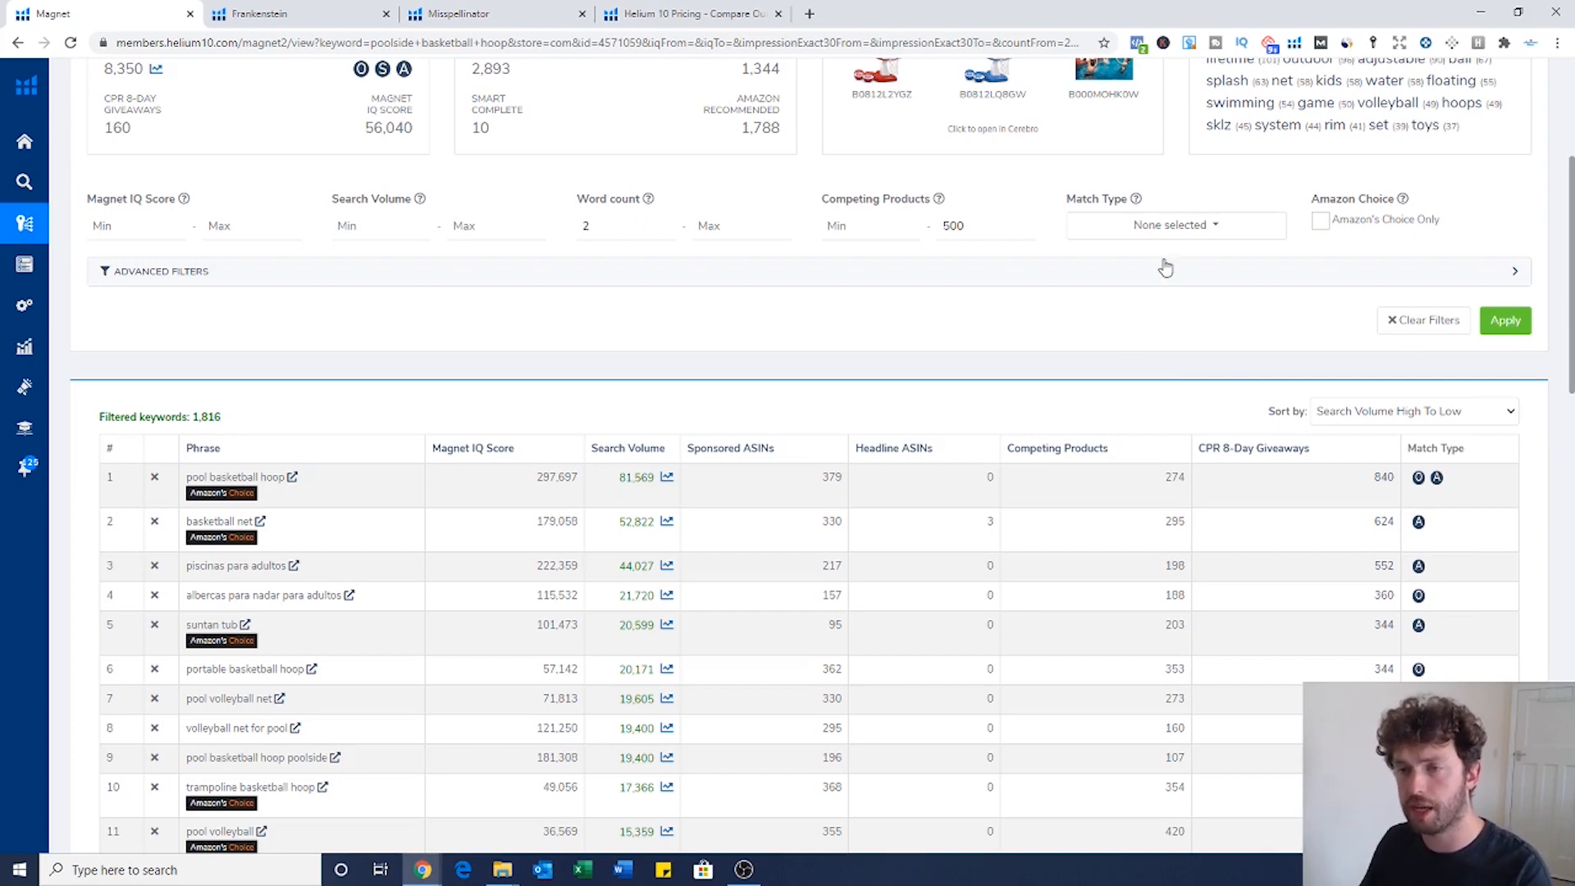
{"action": "scroll", "coordinate": [1055, 304], "scroll_direction": "down", "scroll_amount": 1}
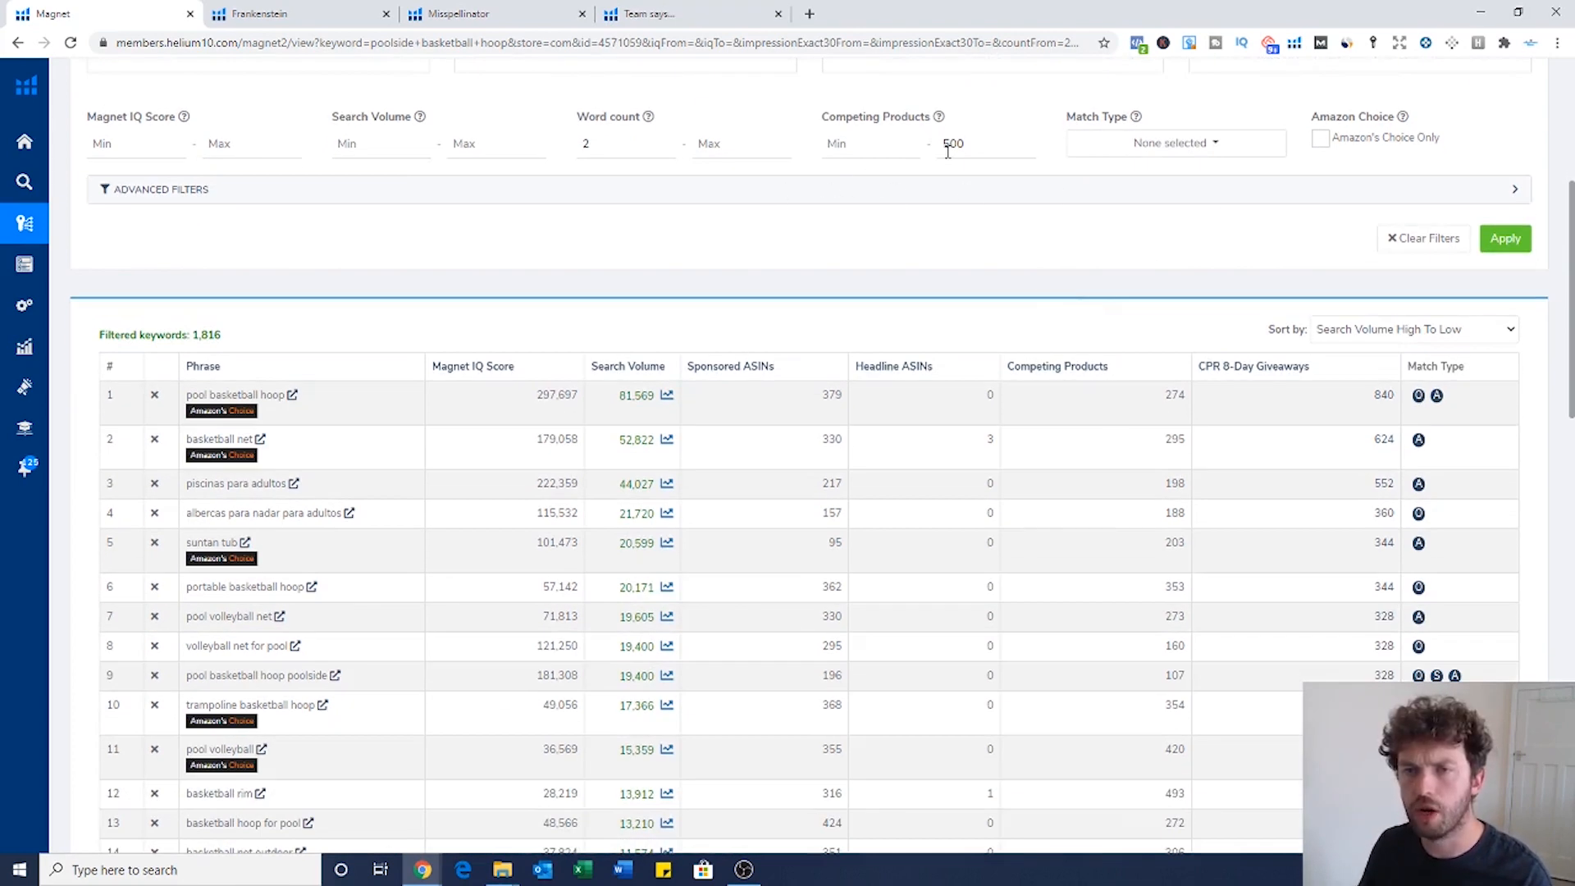
{"action": "left_click_drag", "start_coordinate": [985, 144], "coordinate": [957, 145]}
{"action": "left_click", "coordinate": [1032, 265]}
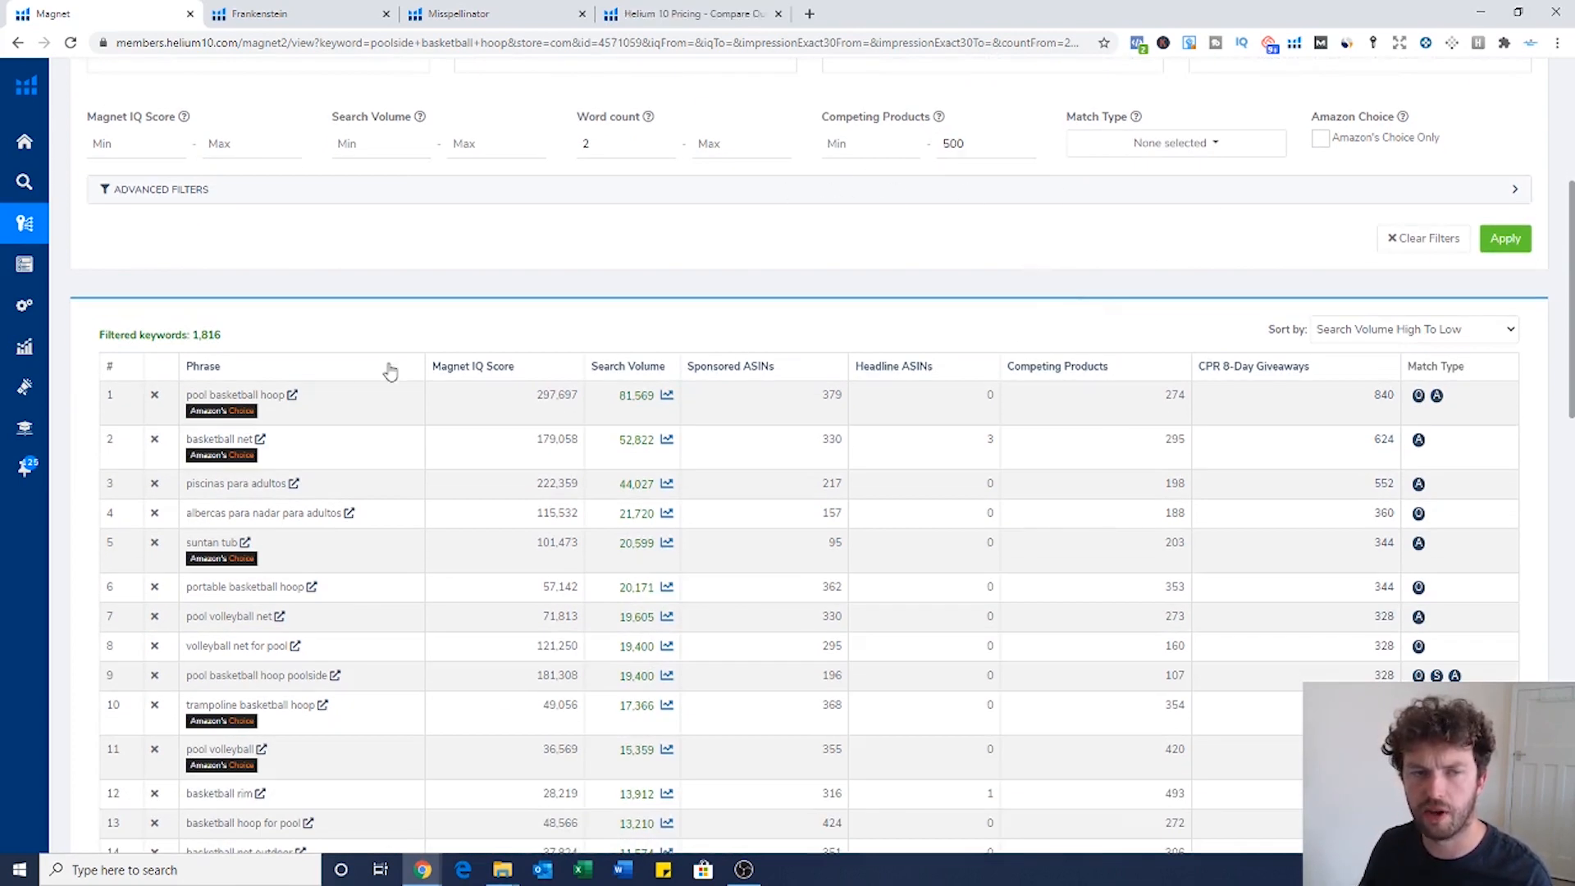
{"action": "left_click_drag", "start_coordinate": [226, 340], "coordinate": [192, 336]}
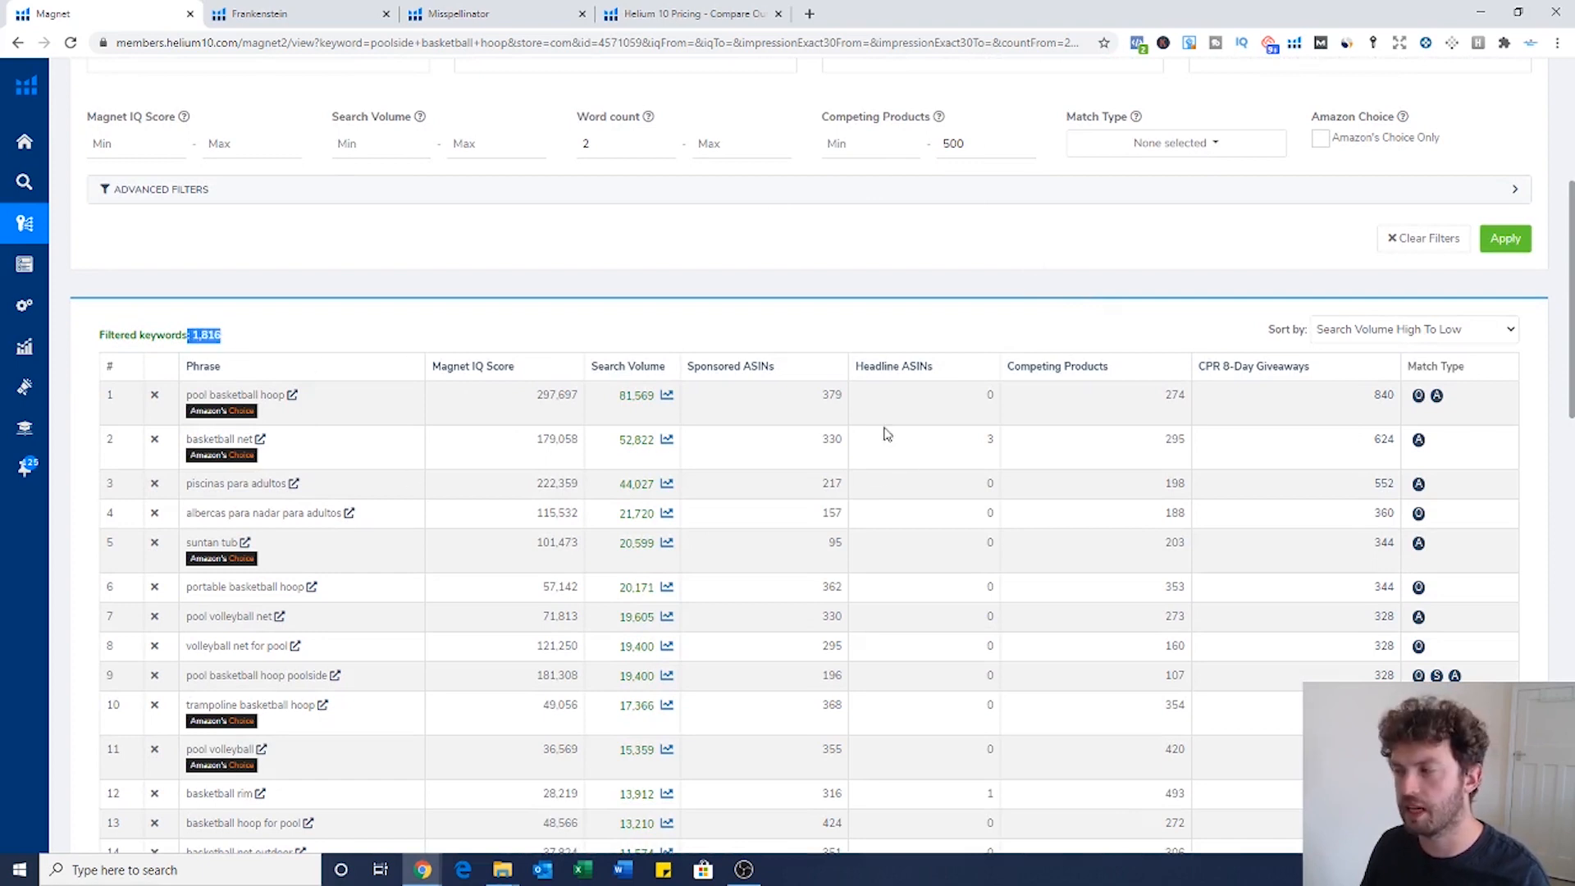
{"action": "left_click", "coordinate": [771, 328]}
{"action": "scroll", "coordinate": [733, 336], "scroll_direction": "down", "scroll_amount": 1}
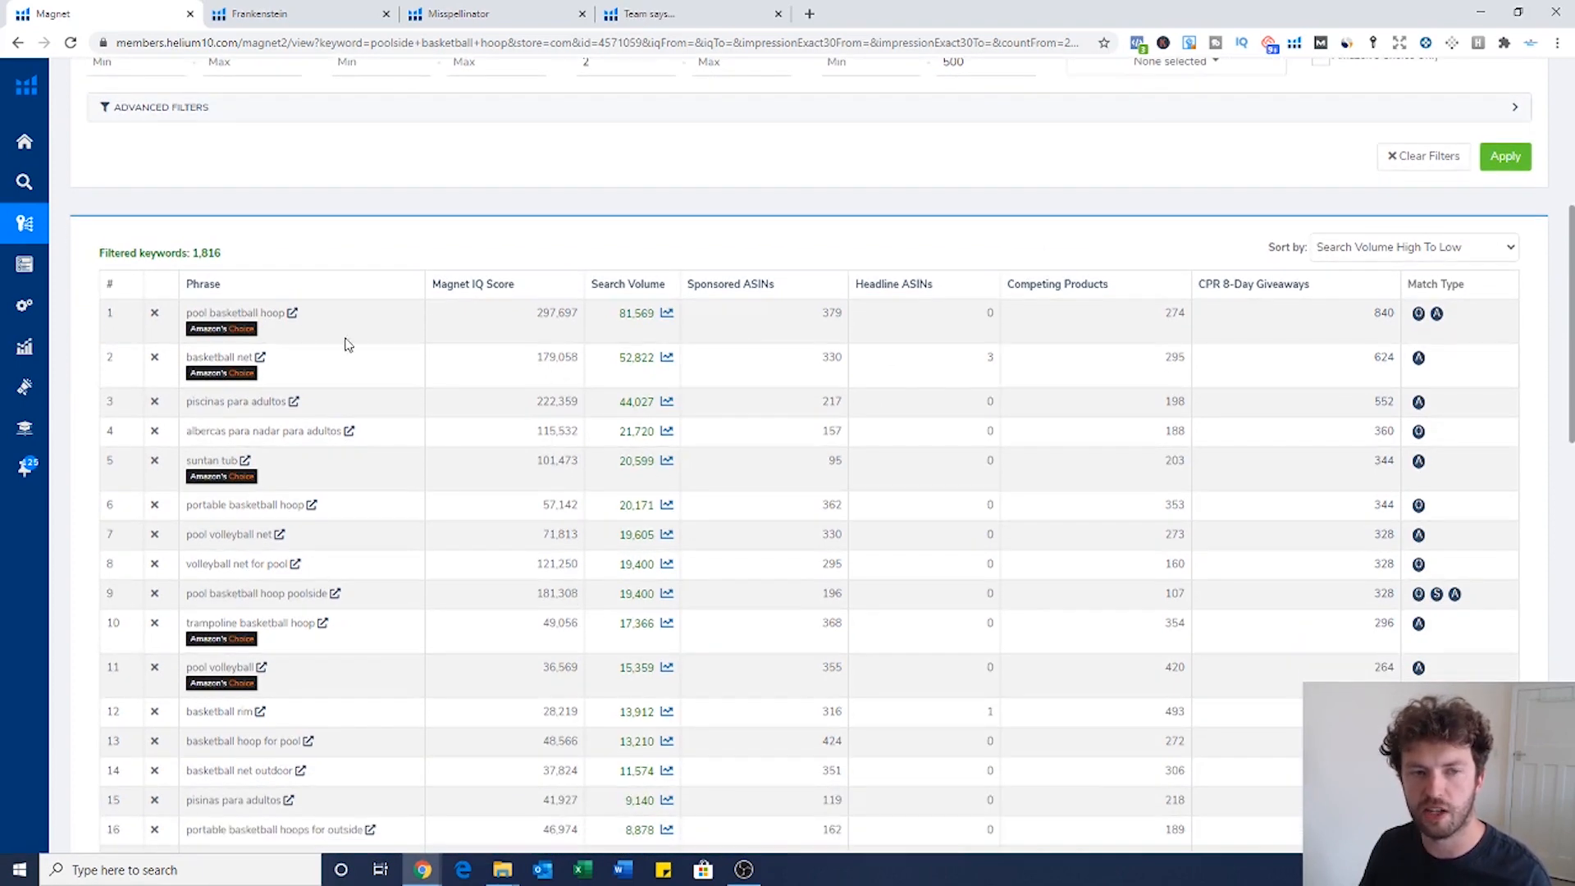
{"action": "scroll", "coordinate": [900, 312], "scroll_direction": "up", "scroll_amount": 1}
{"action": "left_click_drag", "start_coordinate": [186, 394], "coordinate": [289, 393]}
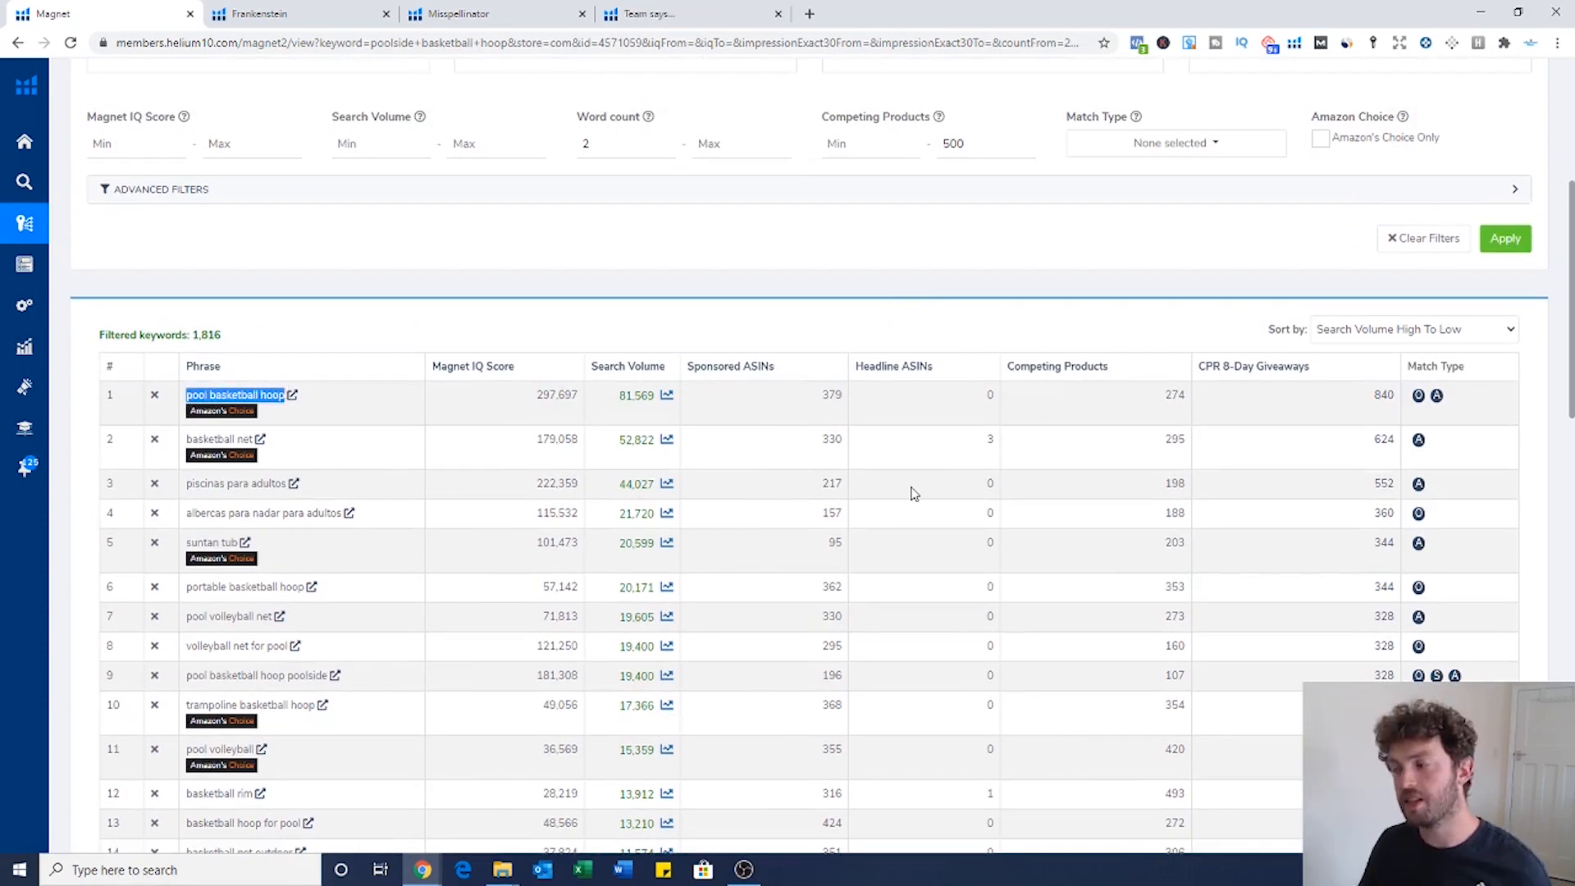
{"action": "left_click_drag", "start_coordinate": [618, 396], "coordinate": [653, 398]}
{"action": "left_click_drag", "start_coordinate": [1294, 415], "coordinate": [1395, 397]}
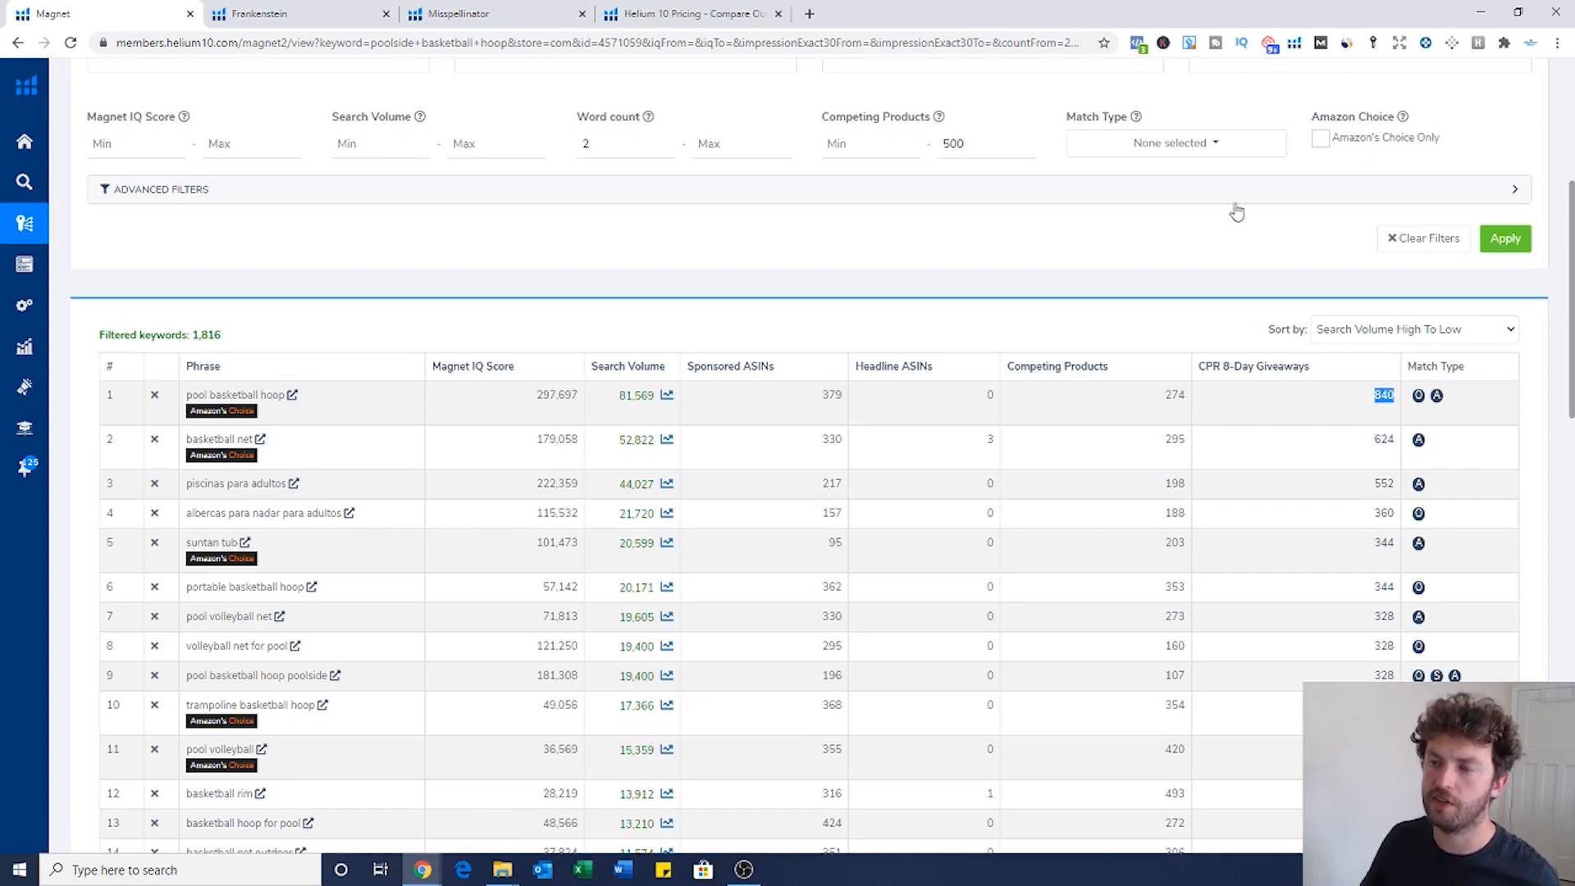
{"action": "left_click", "coordinate": [1076, 230]}
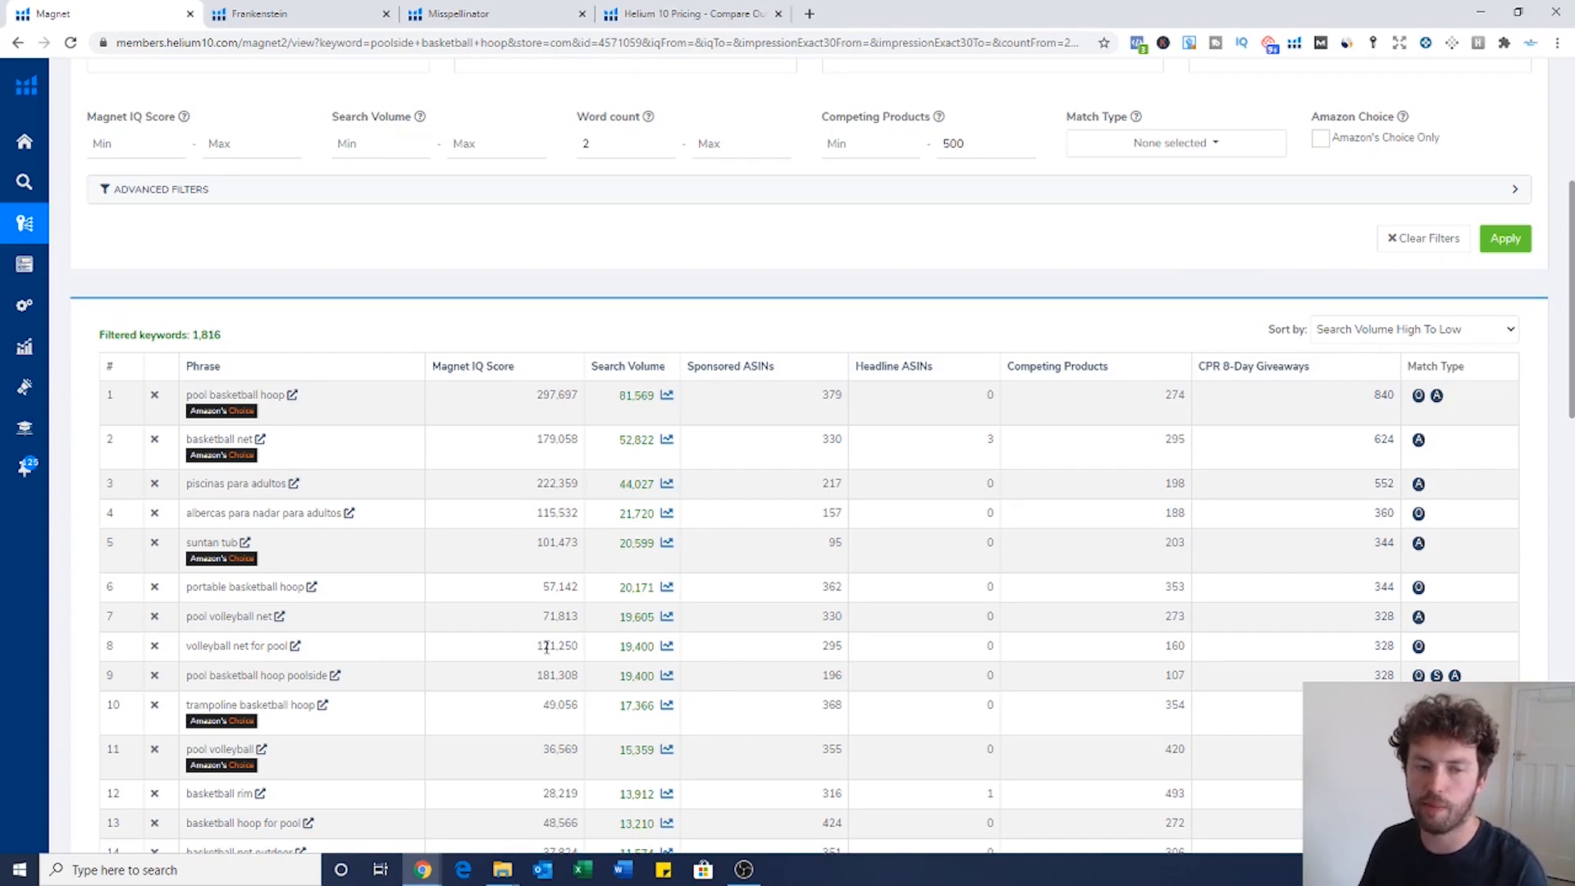
{"action": "scroll", "coordinate": [385, 407], "scroll_direction": "down", "scroll_amount": 1}
{"action": "left_click_drag", "start_coordinate": [185, 411], "coordinate": [287, 404]}
{"action": "left_click_drag", "start_coordinate": [188, 439], "coordinate": [343, 445]}
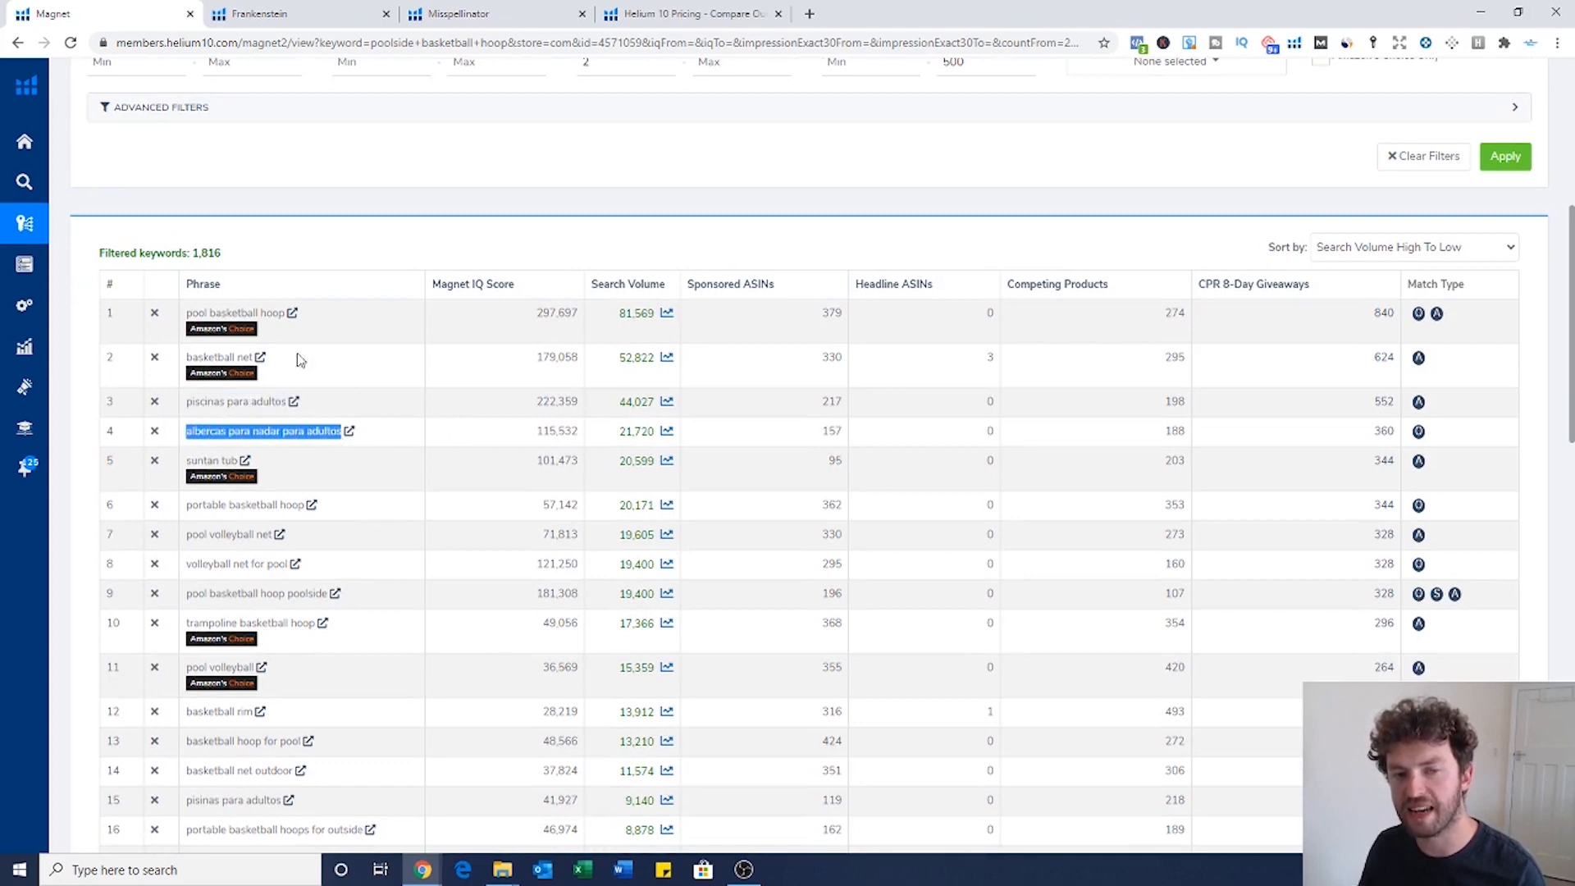
{"action": "left_click", "coordinate": [472, 515]}
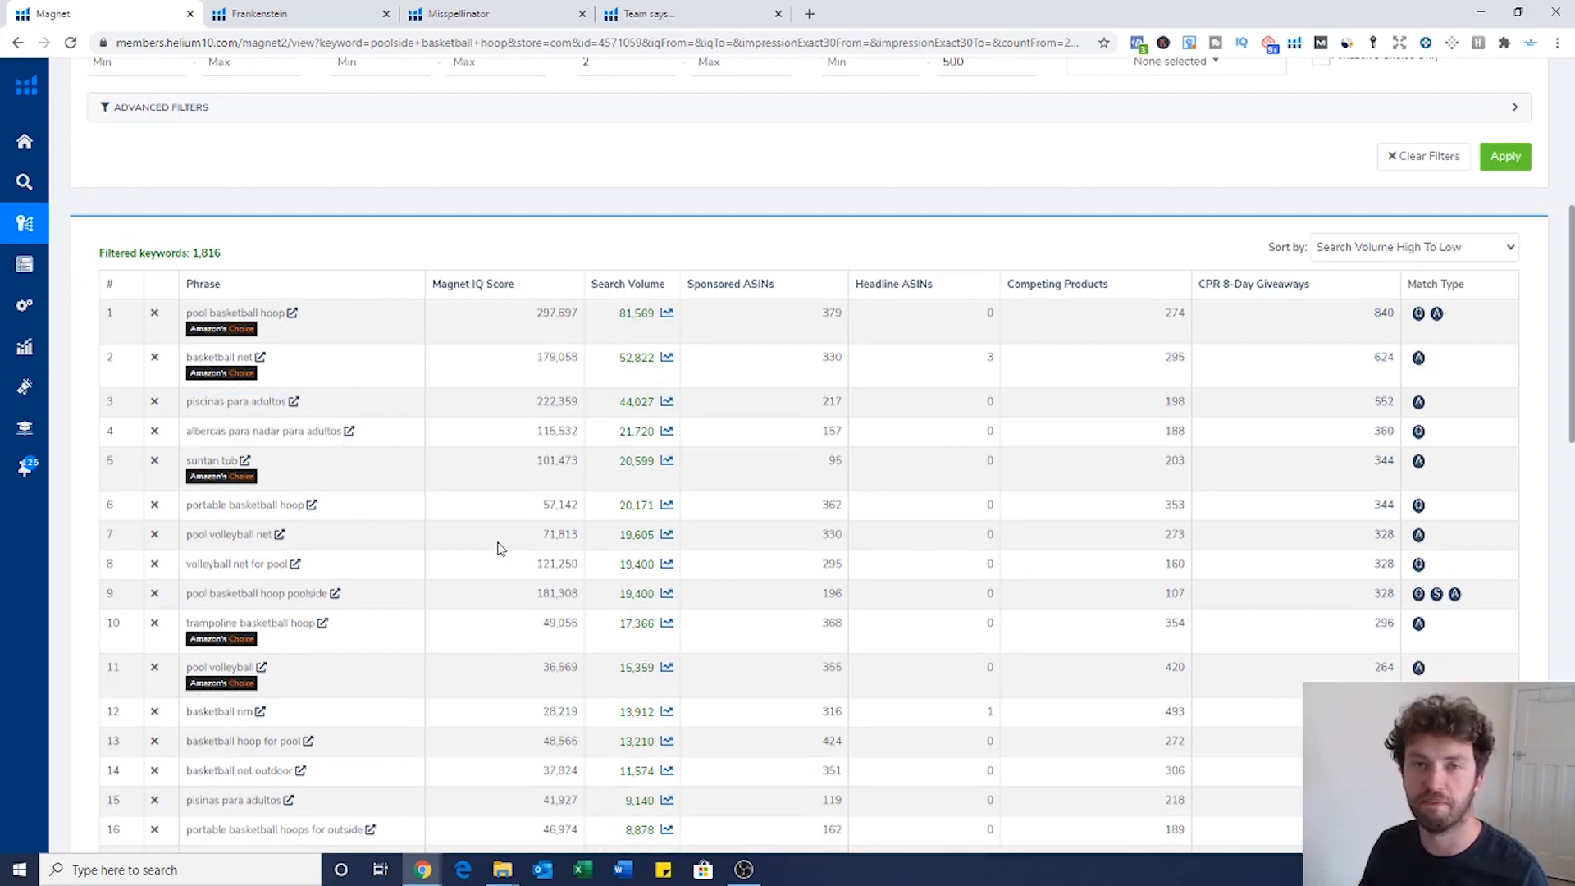
{"action": "scroll", "coordinate": [501, 548], "scroll_direction": "down", "scroll_amount": 1}
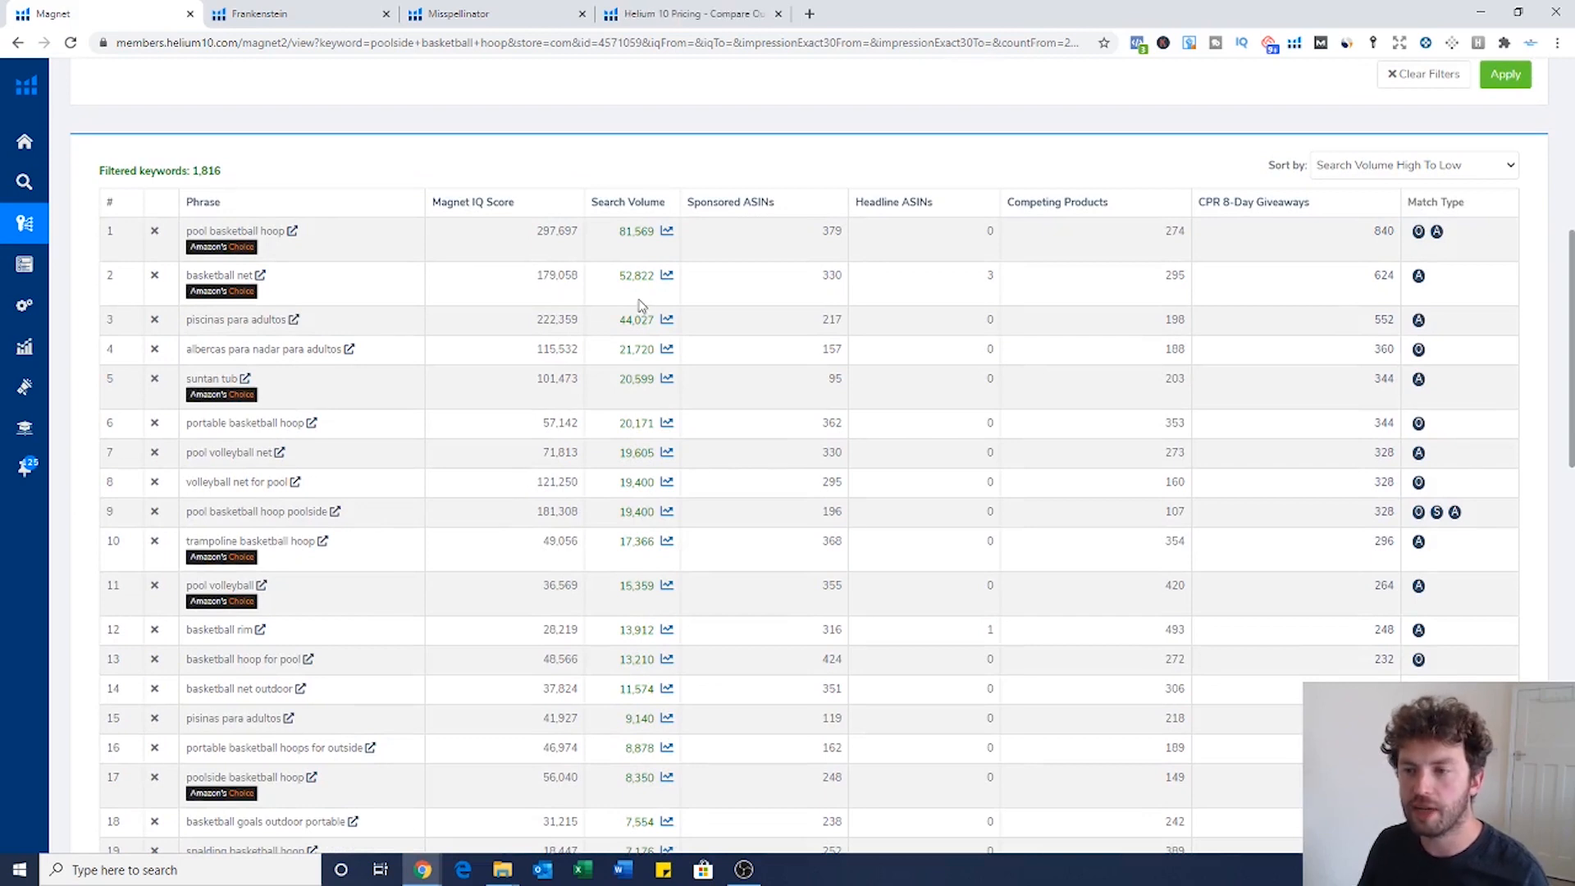
{"action": "scroll", "coordinate": [641, 305], "scroll_direction": "down", "scroll_amount": 3}
{"action": "scroll", "coordinate": [734, 348], "scroll_direction": "up", "scroll_amount": 3}
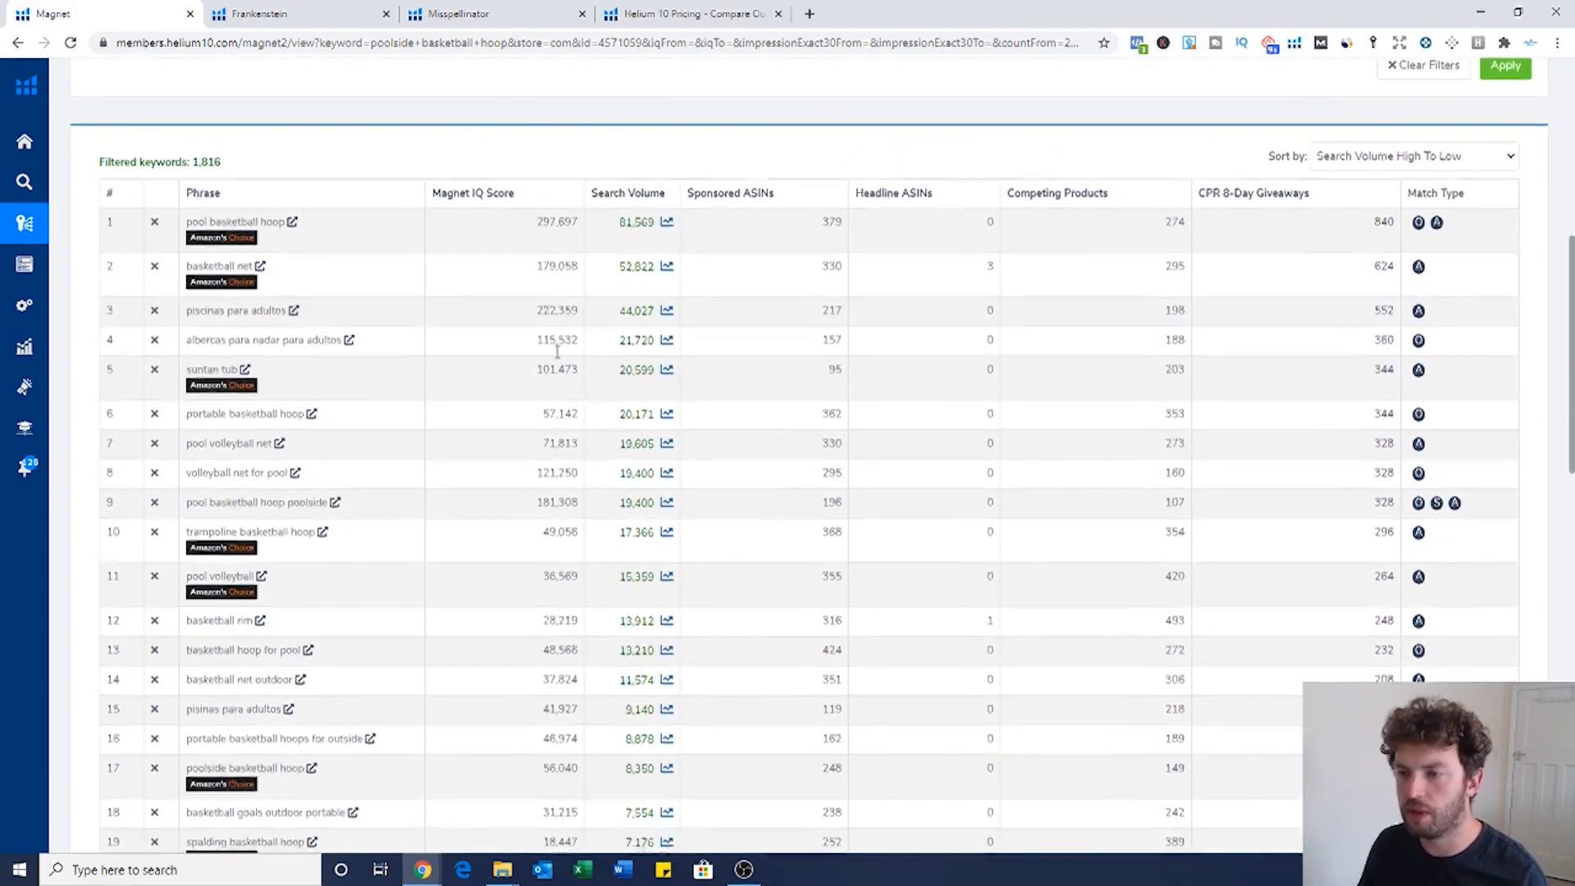
{"action": "scroll", "coordinate": [876, 457], "scroll_direction": "down", "scroll_amount": 1}
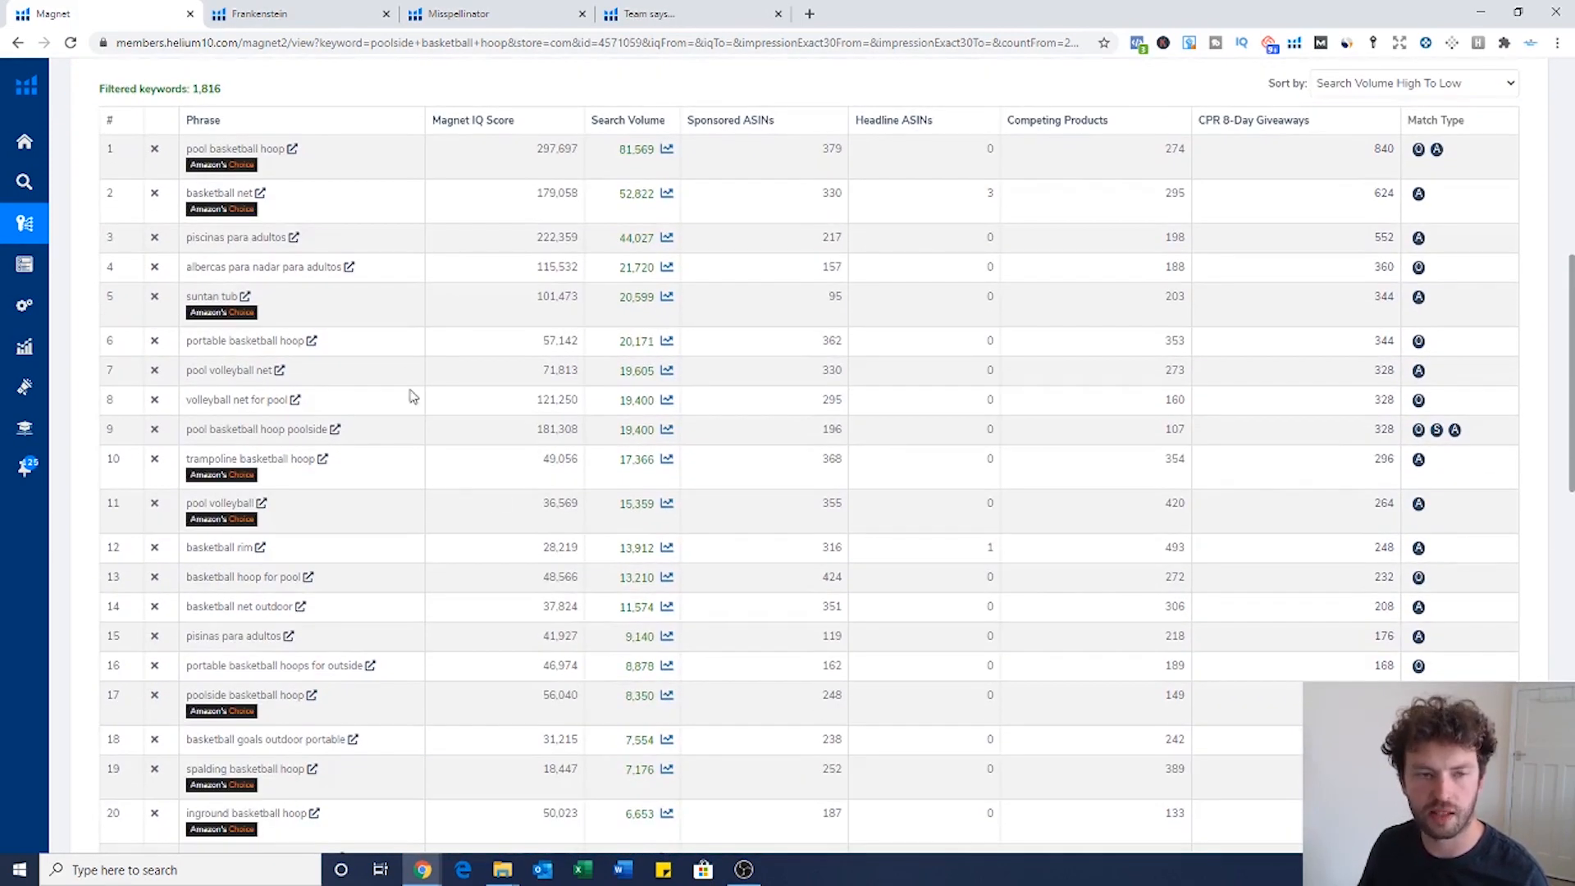
{"action": "scroll", "coordinate": [320, 450], "scroll_direction": "down", "scroll_amount": 2}
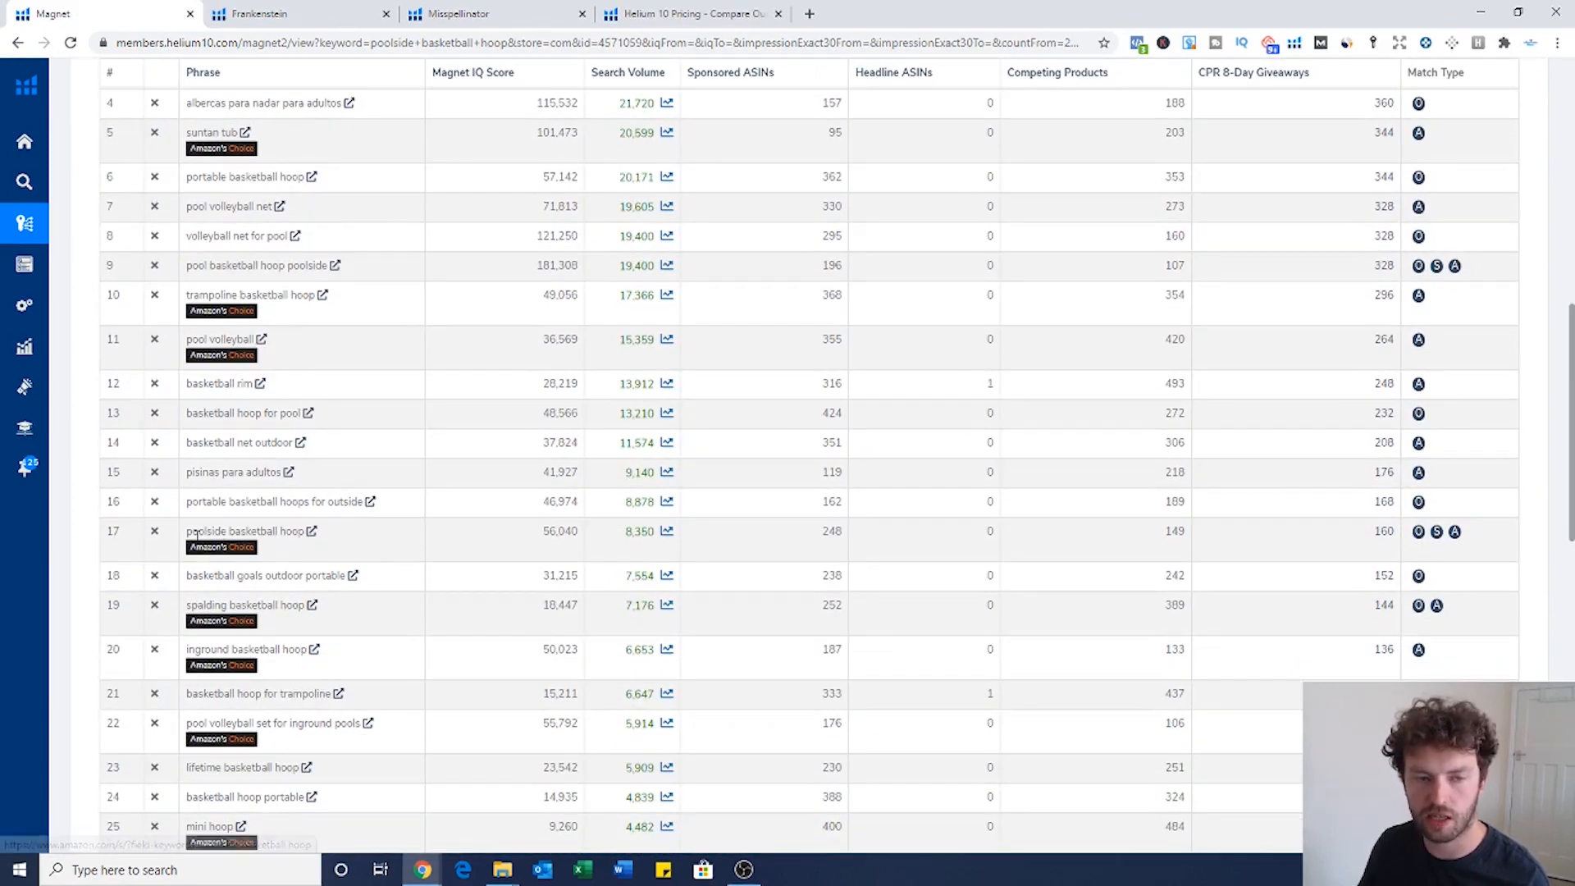
{"action": "left_click_drag", "start_coordinate": [186, 532], "coordinate": [295, 531]}
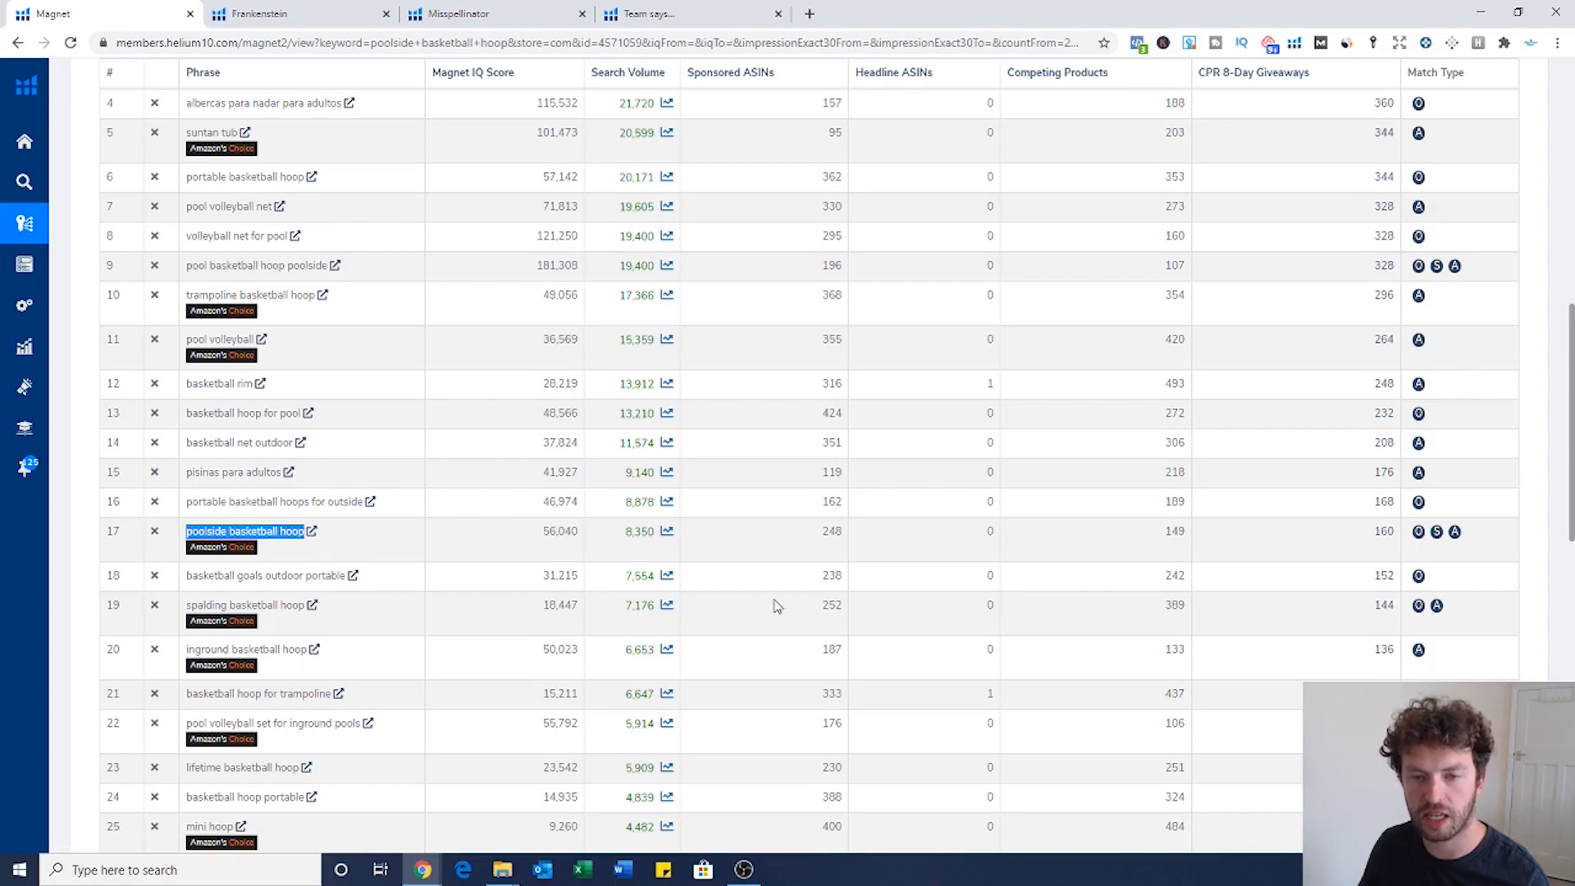
{"action": "scroll", "coordinate": [777, 606], "scroll_direction": "down", "scroll_amount": 1}
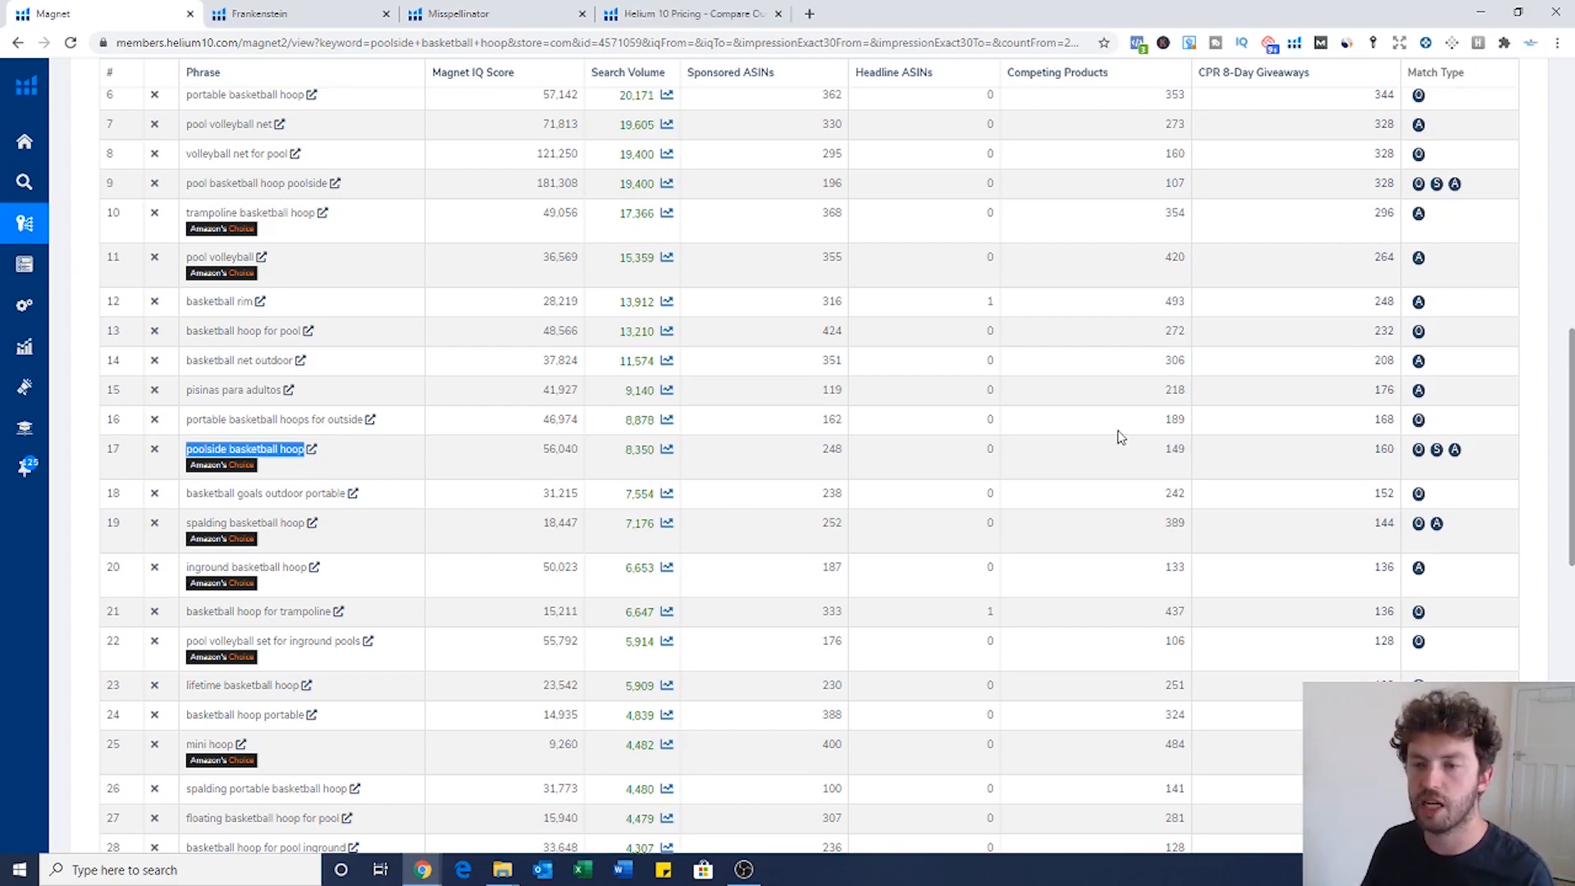
{"action": "left_click_drag", "start_coordinate": [1368, 460], "coordinate": [1398, 456]}
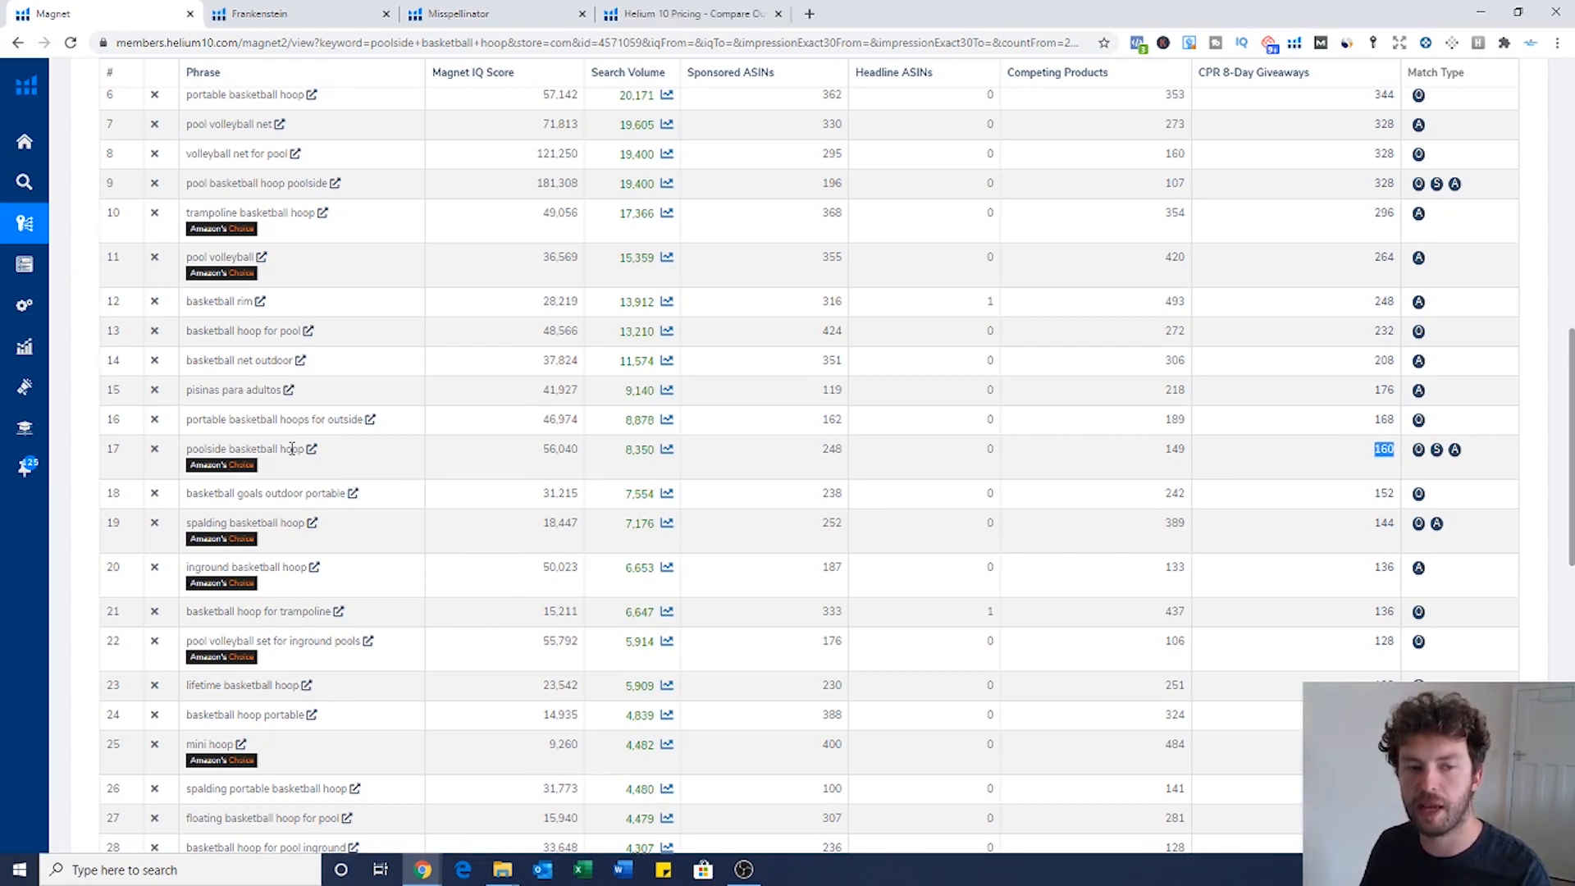
{"action": "scroll", "coordinate": [291, 448], "scroll_direction": "up", "scroll_amount": 4}
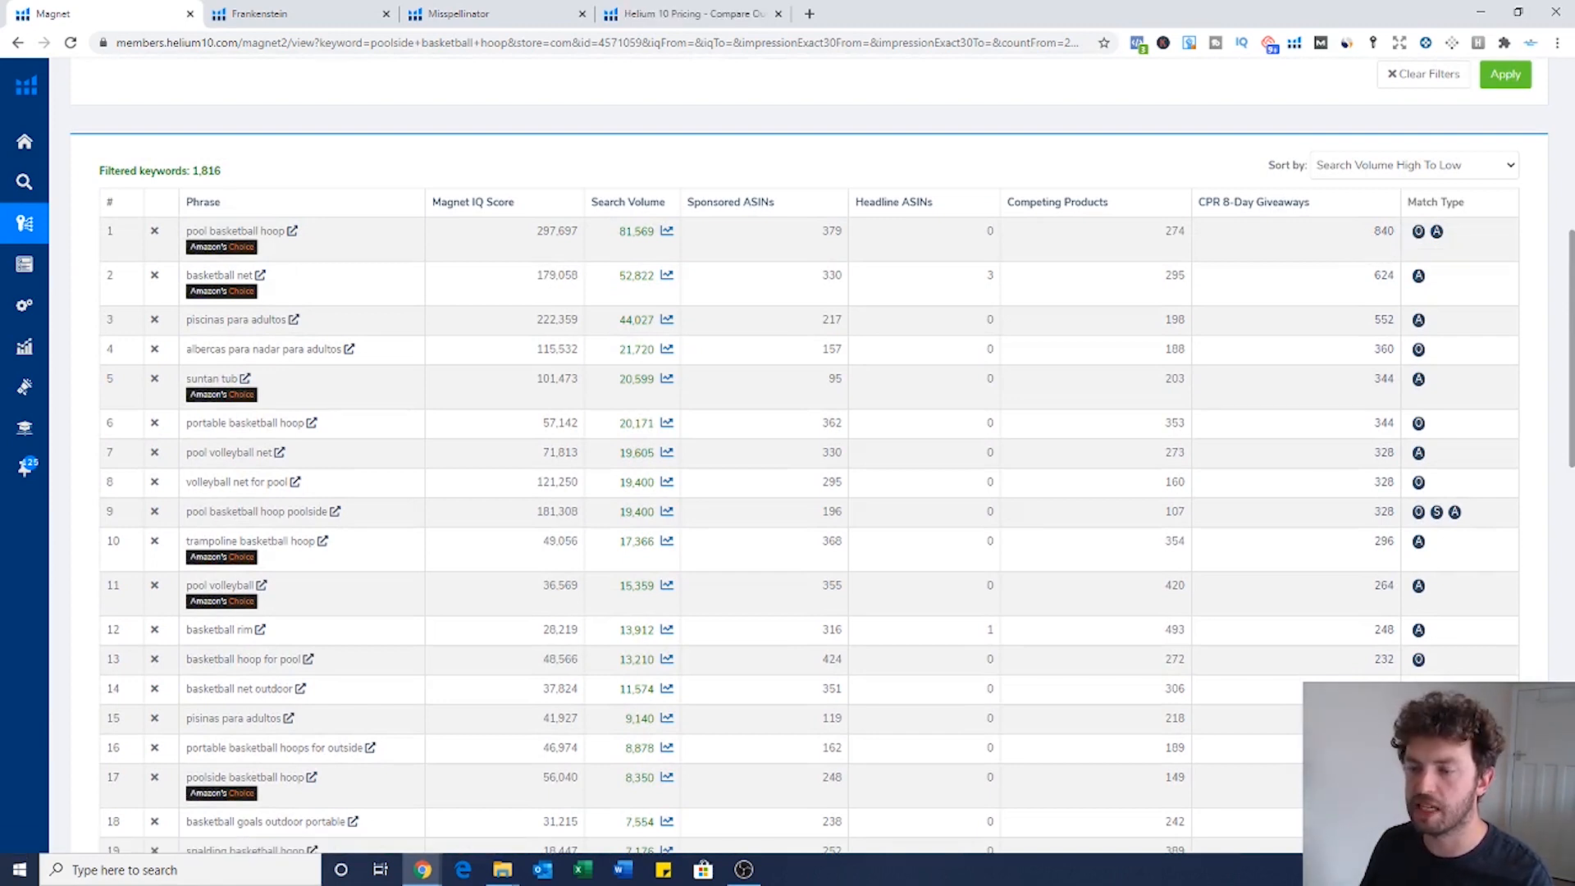
{"action": "double_click", "coordinate": [1384, 777]}
{"action": "scroll", "coordinate": [1384, 775], "scroll_direction": "down", "scroll_amount": 2}
{"action": "scroll", "coordinate": [1381, 632], "scroll_direction": "down", "scroll_amount": 1}
{"action": "left_click", "coordinate": [264, 561]}
{"action": "left_click_drag", "start_coordinate": [179, 542], "coordinate": [306, 534]}
{"action": "scroll", "coordinate": [476, 583], "scroll_direction": "down", "scroll_amount": 2}
{"action": "scroll", "coordinate": [482, 580], "scroll_direction": "down", "scroll_amount": 1}
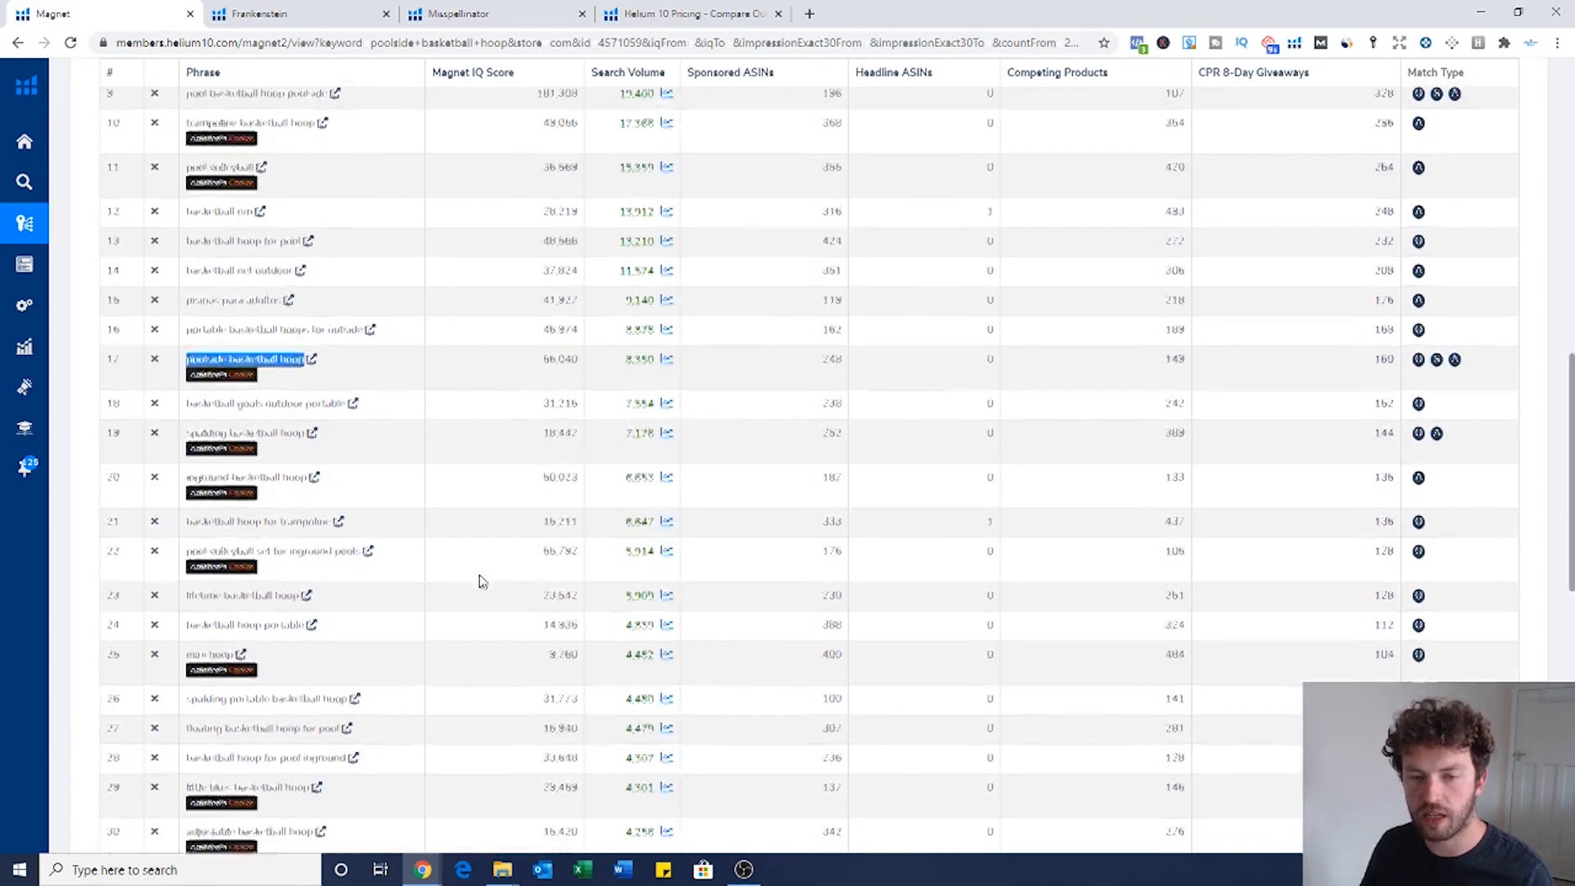
{"action": "left_click_drag", "start_coordinate": [187, 552], "coordinate": [307, 552]}
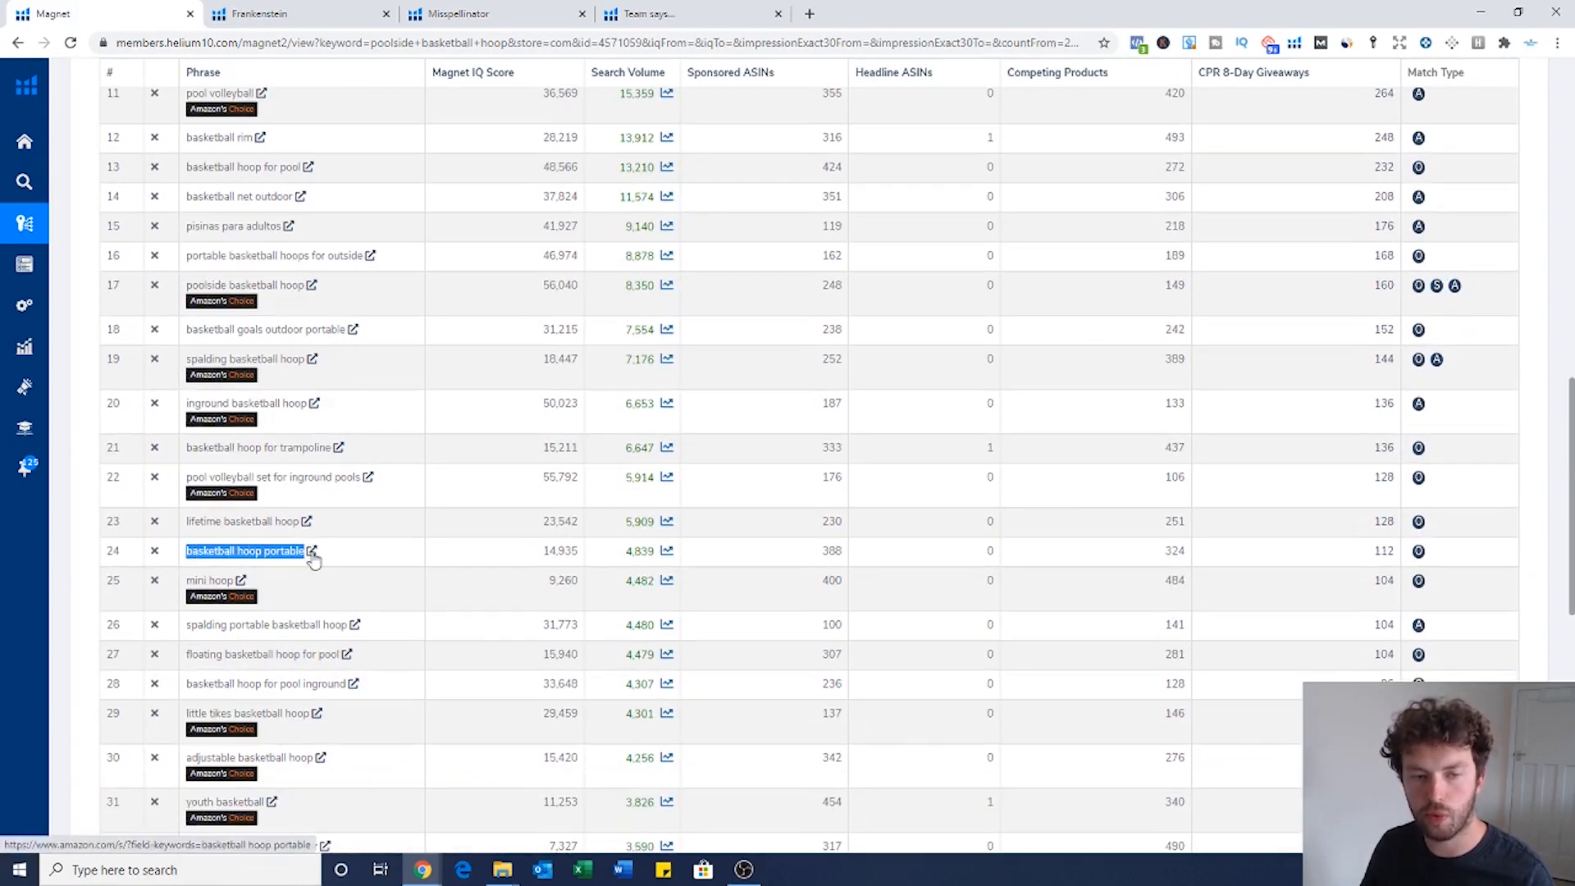
{"action": "scroll", "coordinate": [594, 617], "scroll_direction": "down", "scroll_amount": 1}
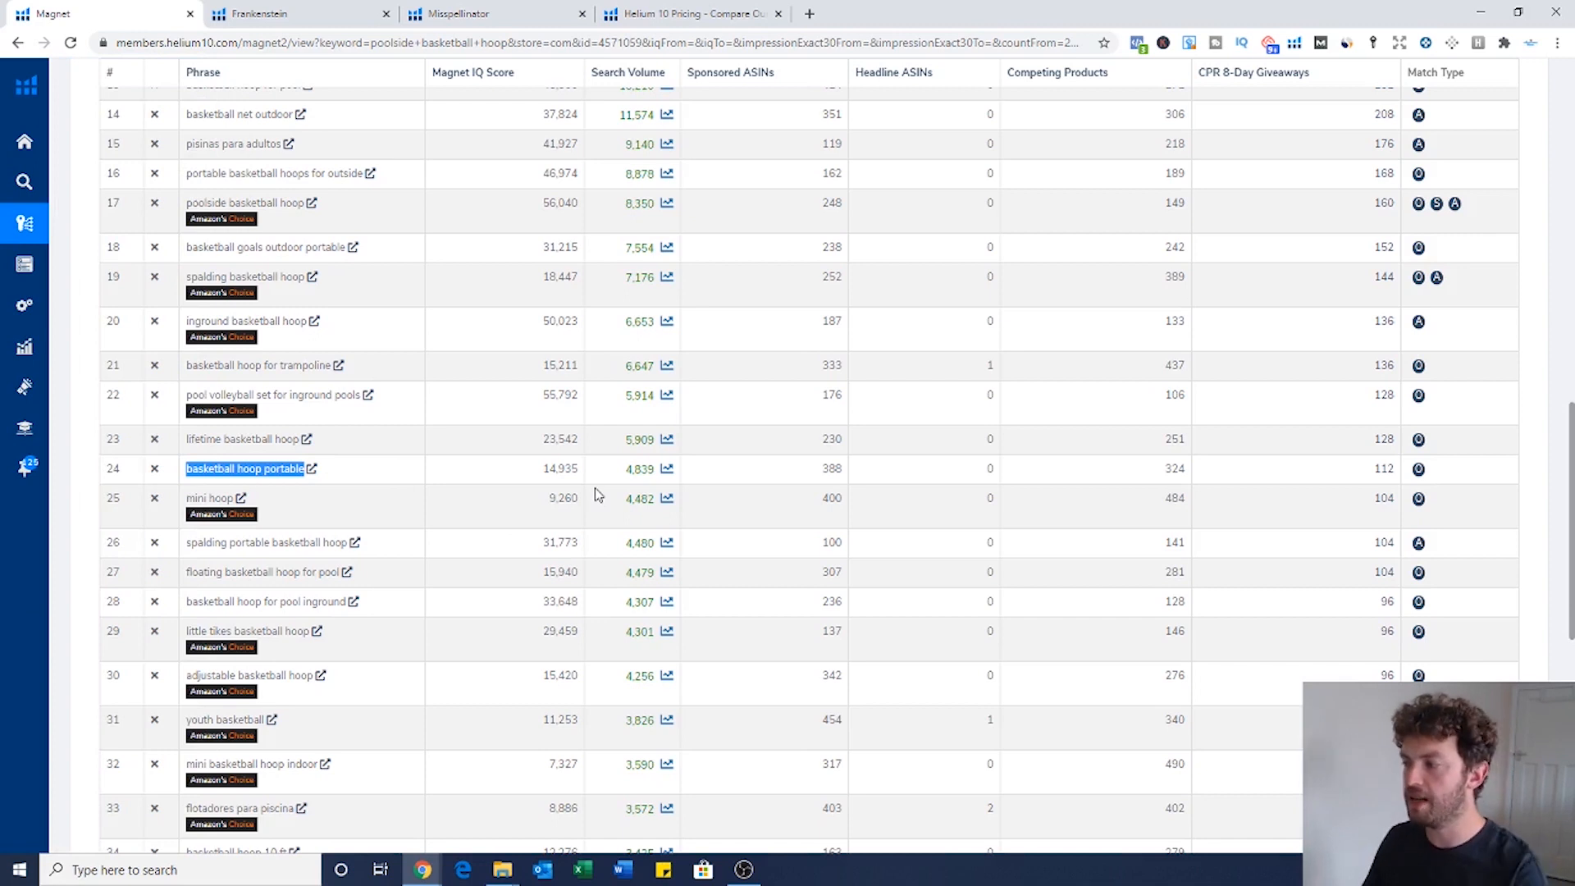
{"action": "scroll", "coordinate": [519, 464], "scroll_direction": "down", "scroll_amount": 1}
{"action": "scroll", "coordinate": [519, 463], "scroll_direction": "down", "scroll_amount": 3}
{"action": "left_click_drag", "start_coordinate": [187, 568], "coordinate": [276, 566]}
{"action": "scroll", "coordinate": [519, 549], "scroll_direction": "down", "scroll_amount": 3}
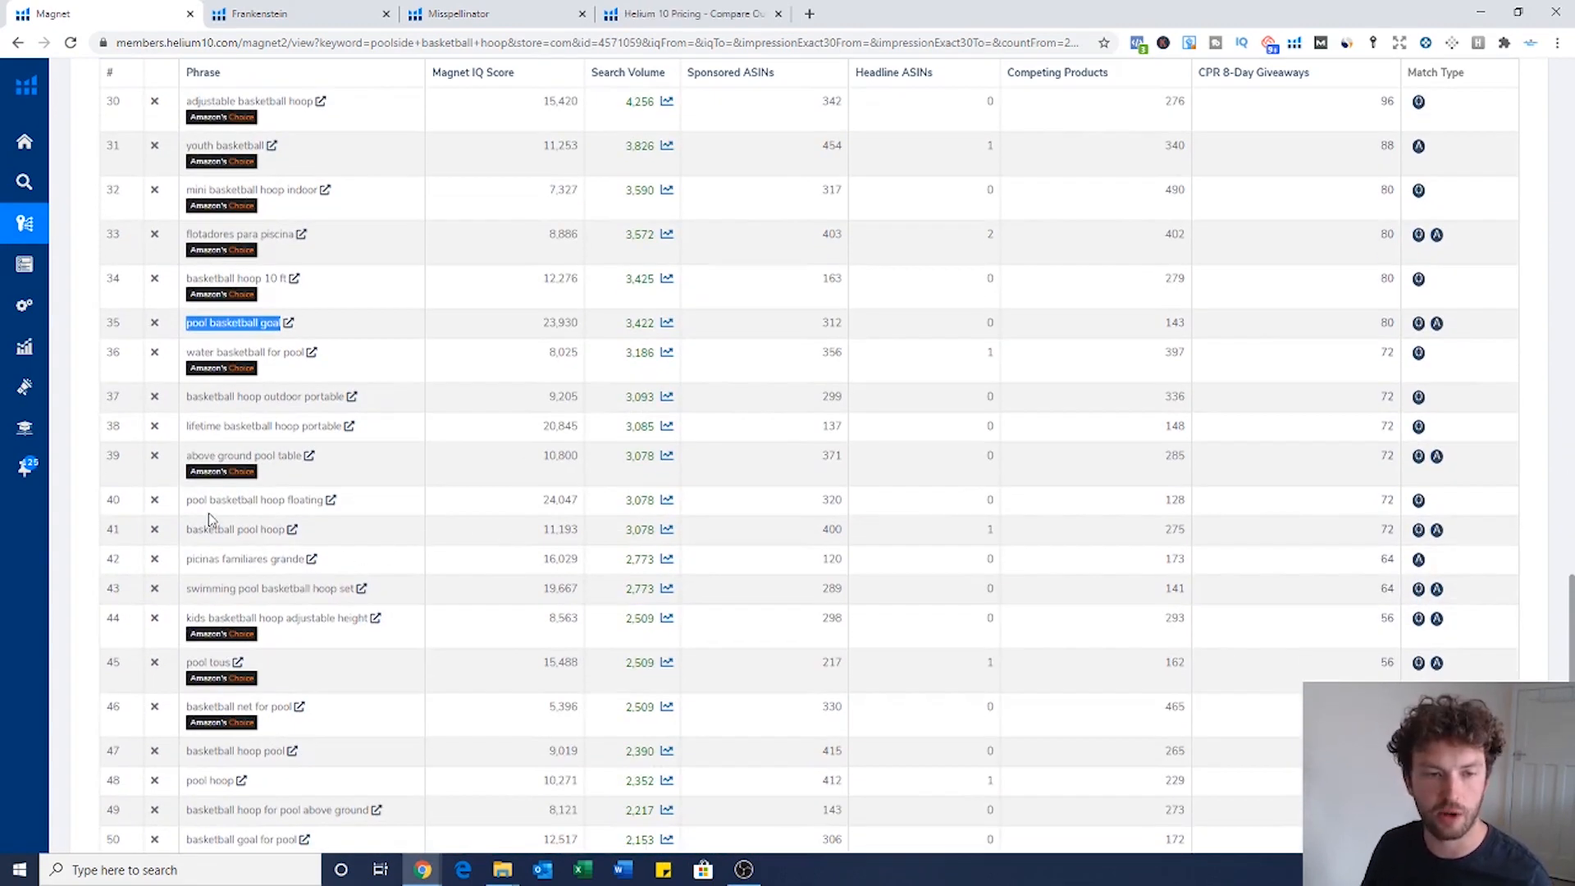
{"action": "left_click_drag", "start_coordinate": [187, 507], "coordinate": [328, 508]}
{"action": "left_click_drag", "start_coordinate": [1381, 505], "coordinate": [1401, 510]}
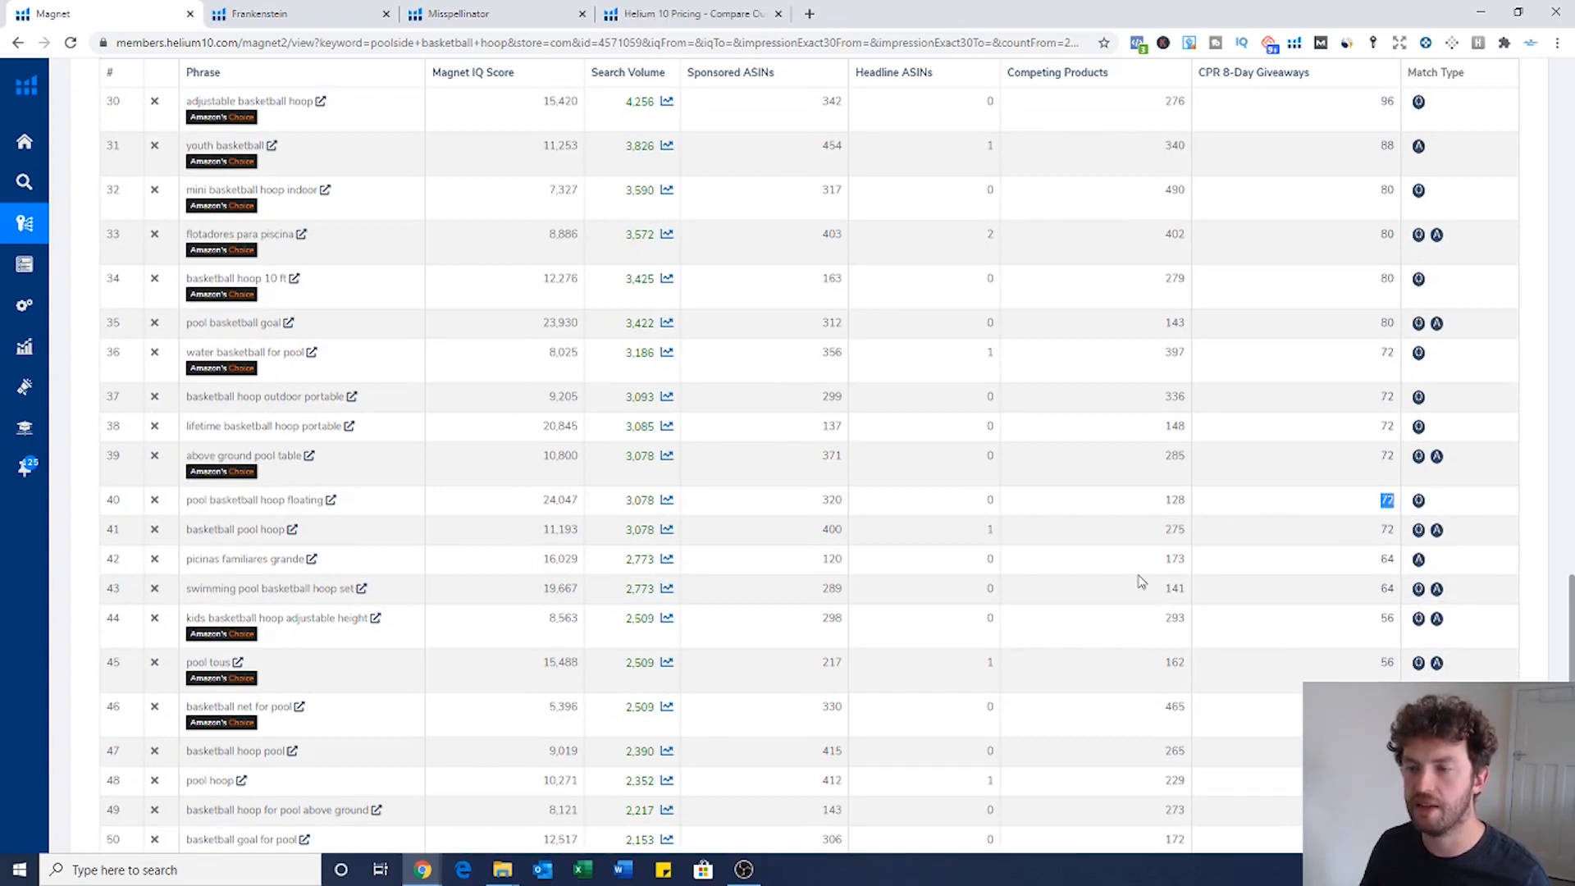
{"action": "left_click_drag", "start_coordinate": [1166, 504], "coordinate": [1194, 506]}
{"action": "left_click", "coordinate": [1247, 518]}
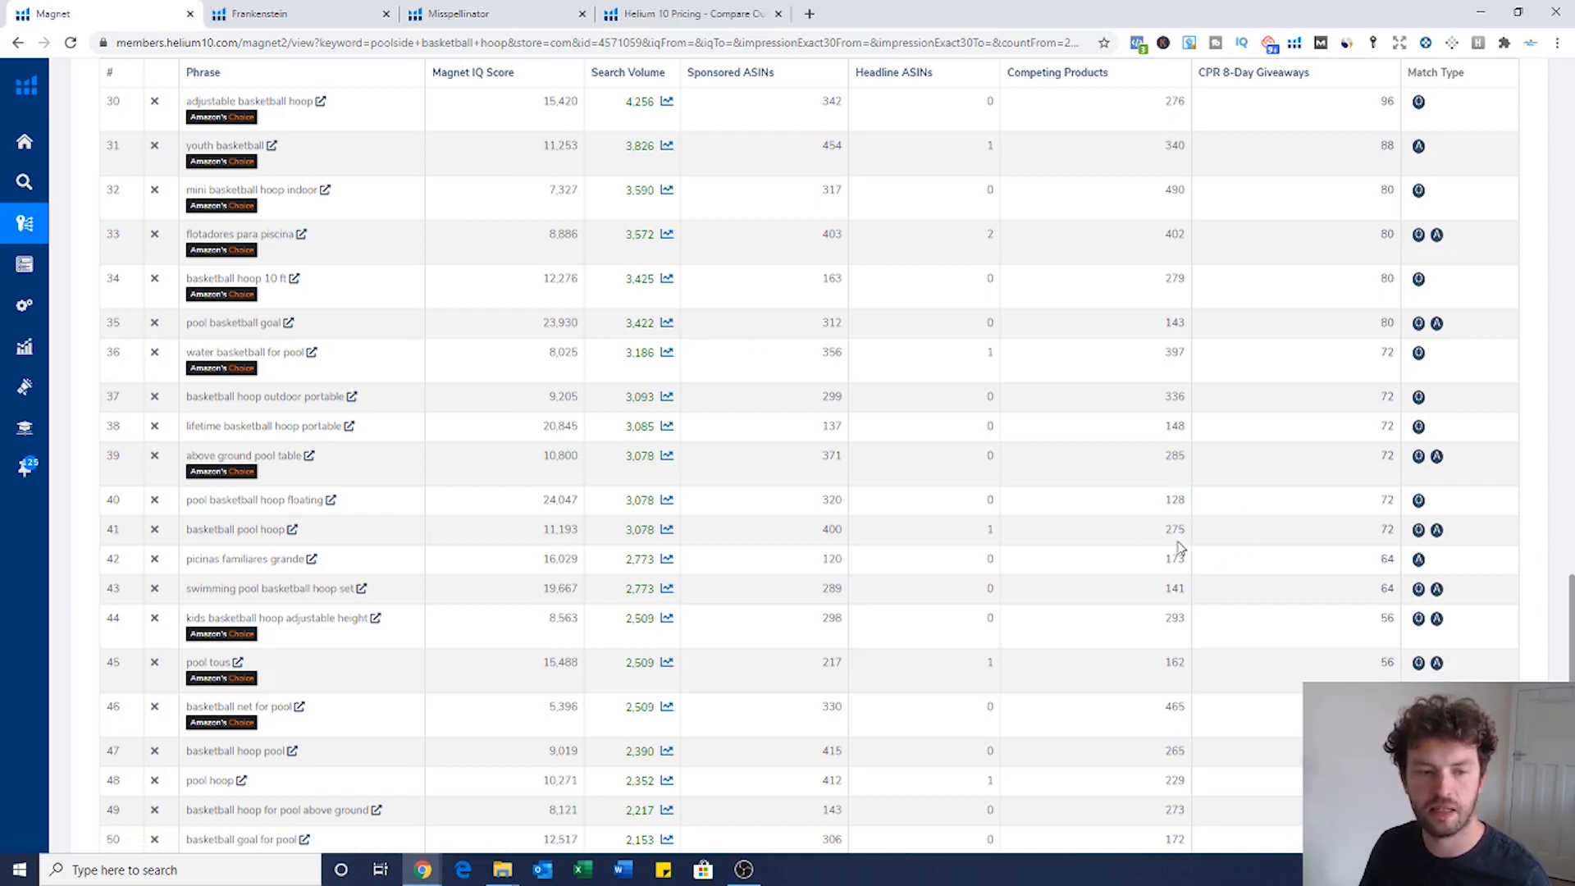
{"action": "scroll", "coordinate": [1042, 533], "scroll_direction": "down", "scroll_amount": 3}
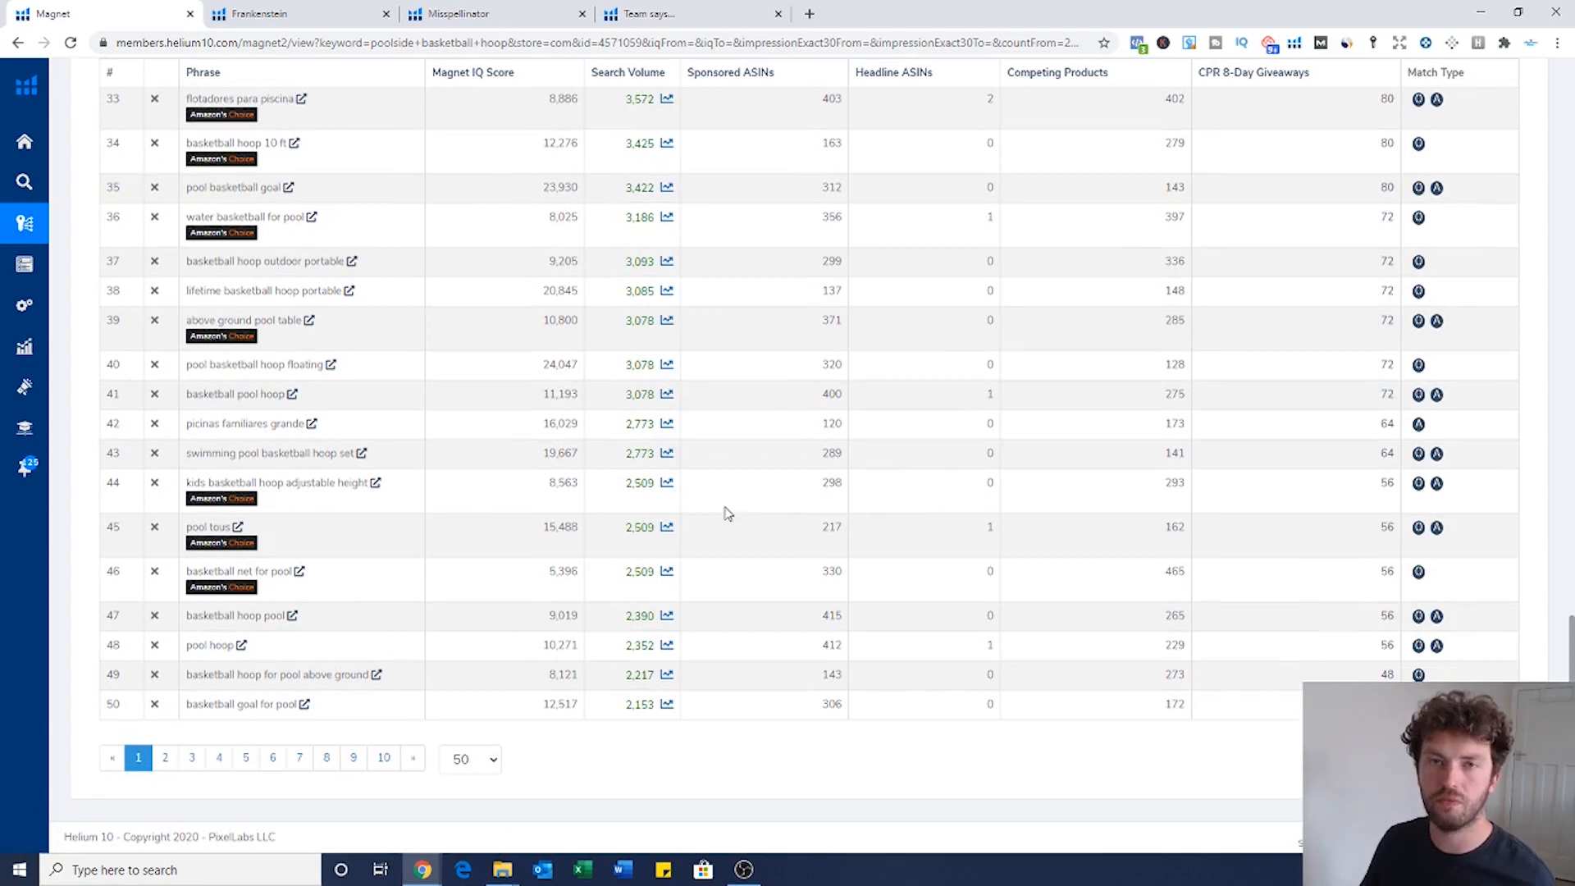
{"action": "left_click_drag", "start_coordinate": [189, 571], "coordinate": [291, 572]}
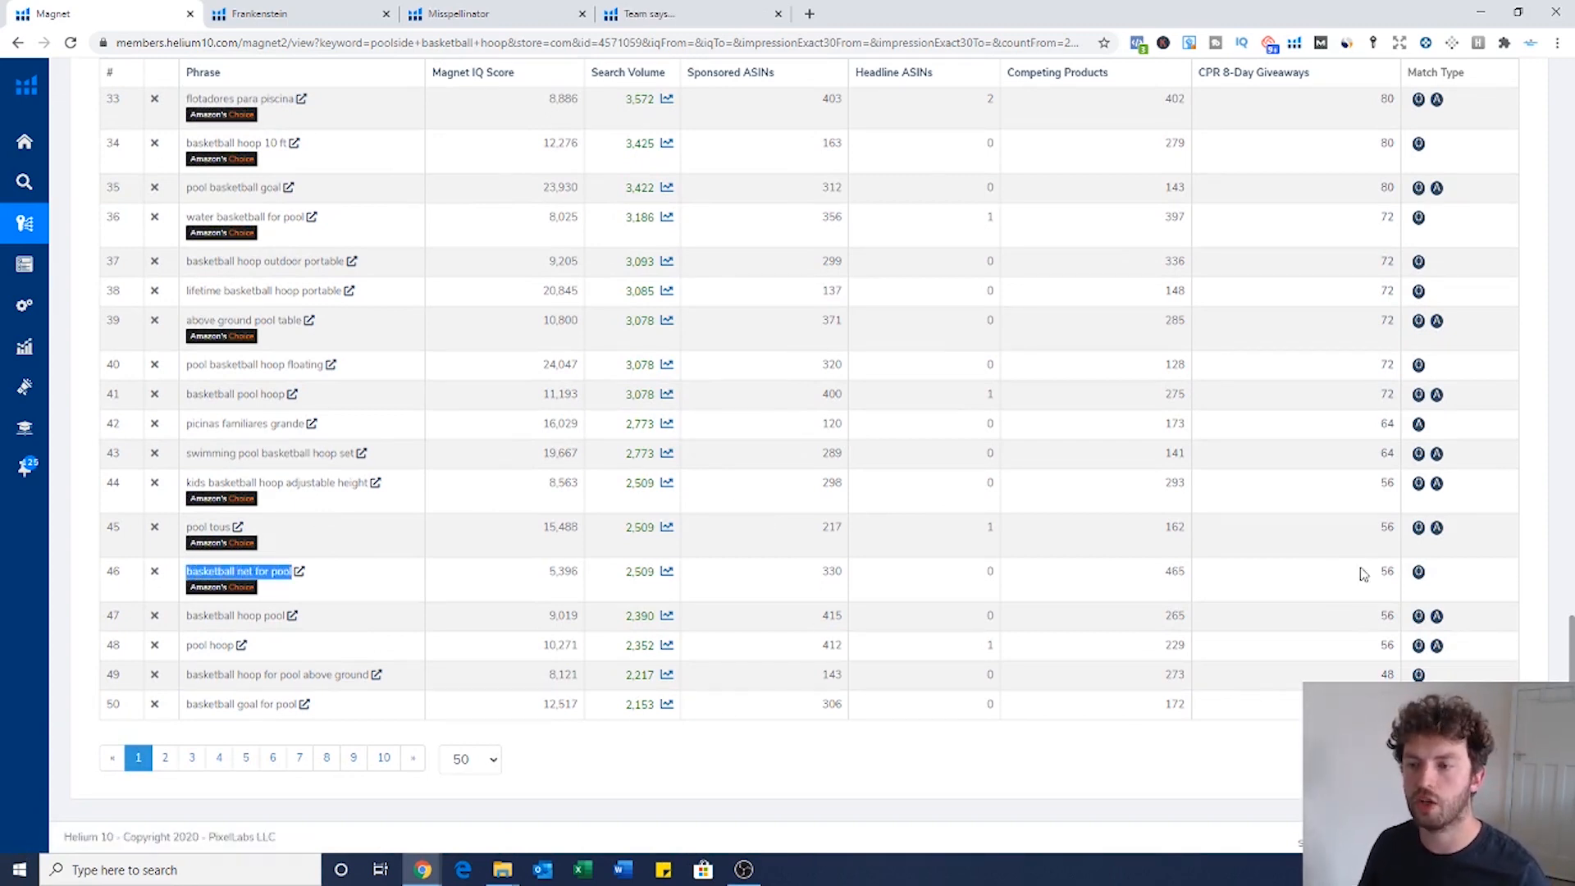
{"action": "left_click_drag", "start_coordinate": [626, 572], "coordinate": [655, 572]}
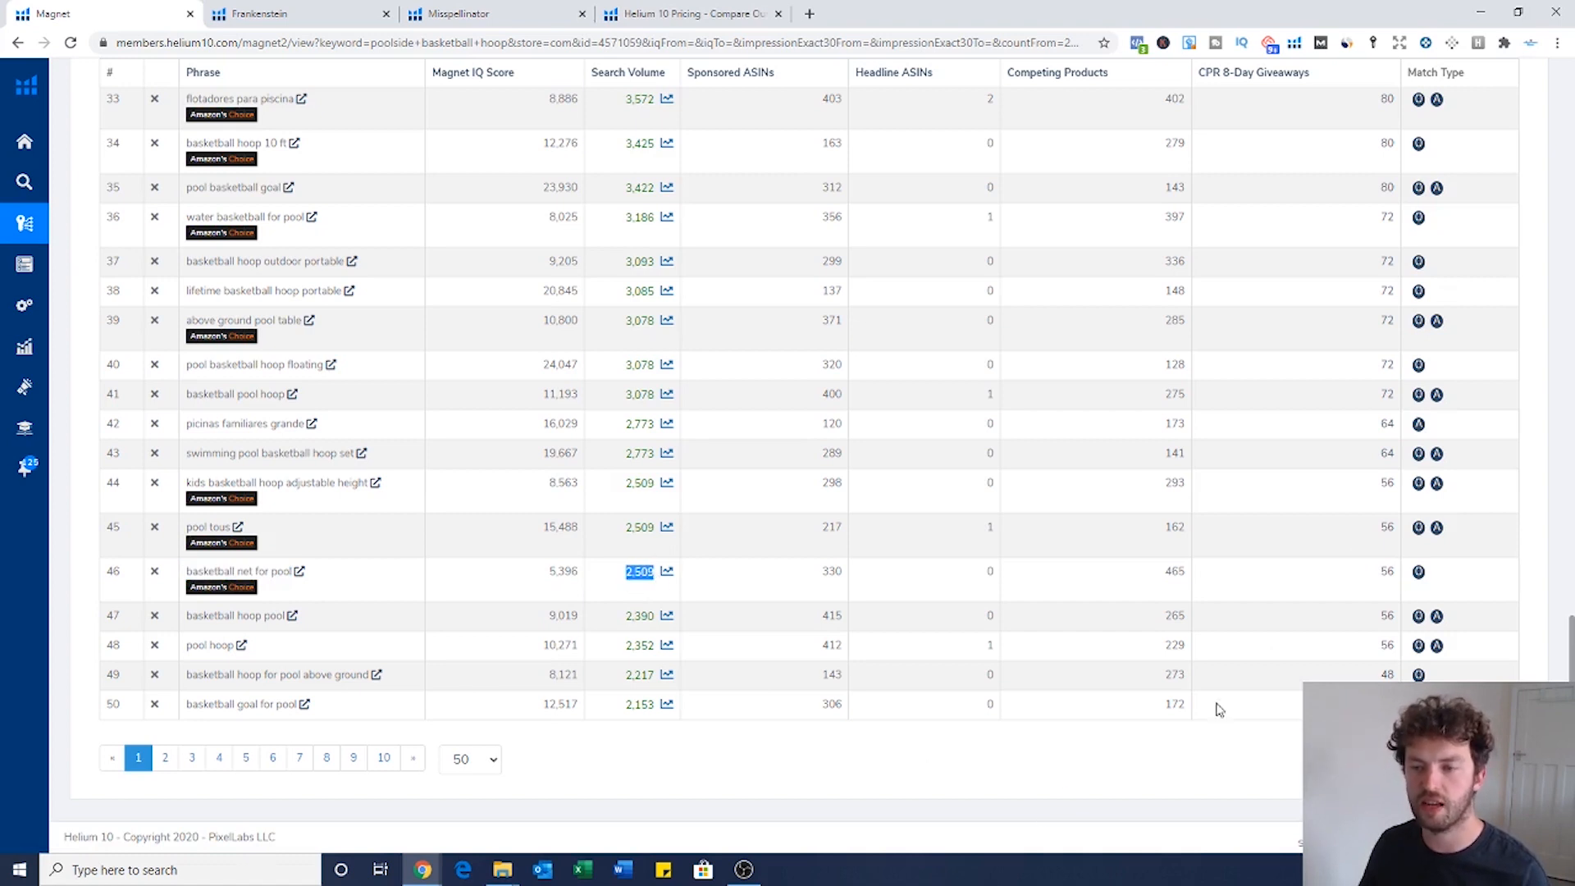
{"action": "left_click_drag", "start_coordinate": [1380, 572], "coordinate": [1394, 572]}
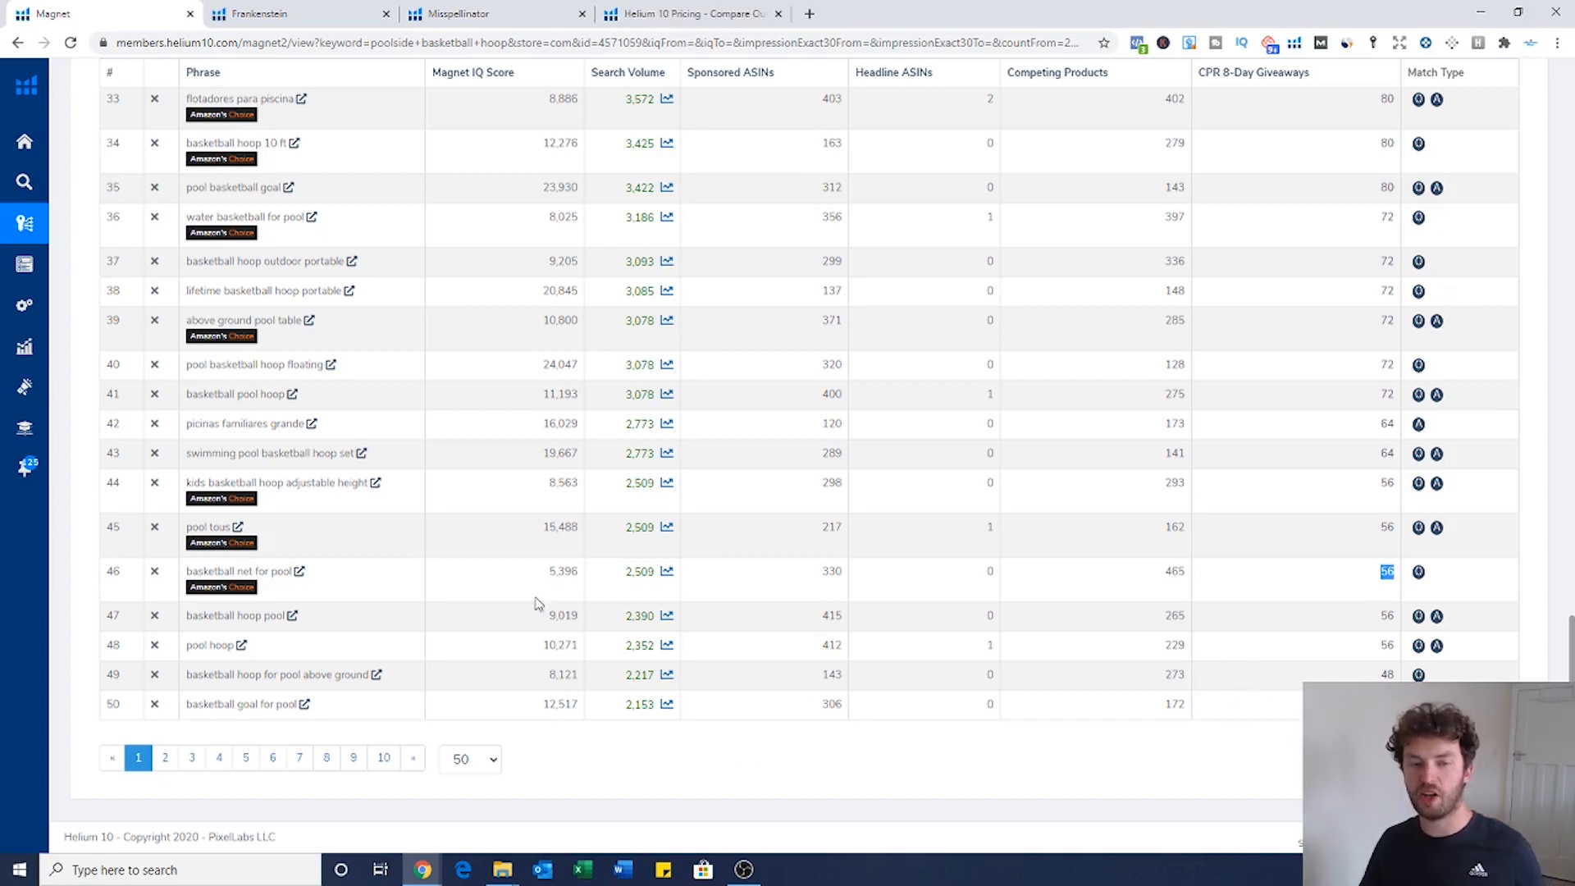
{"action": "scroll", "coordinate": [1040, 584], "scroll_direction": "up", "scroll_amount": 3}
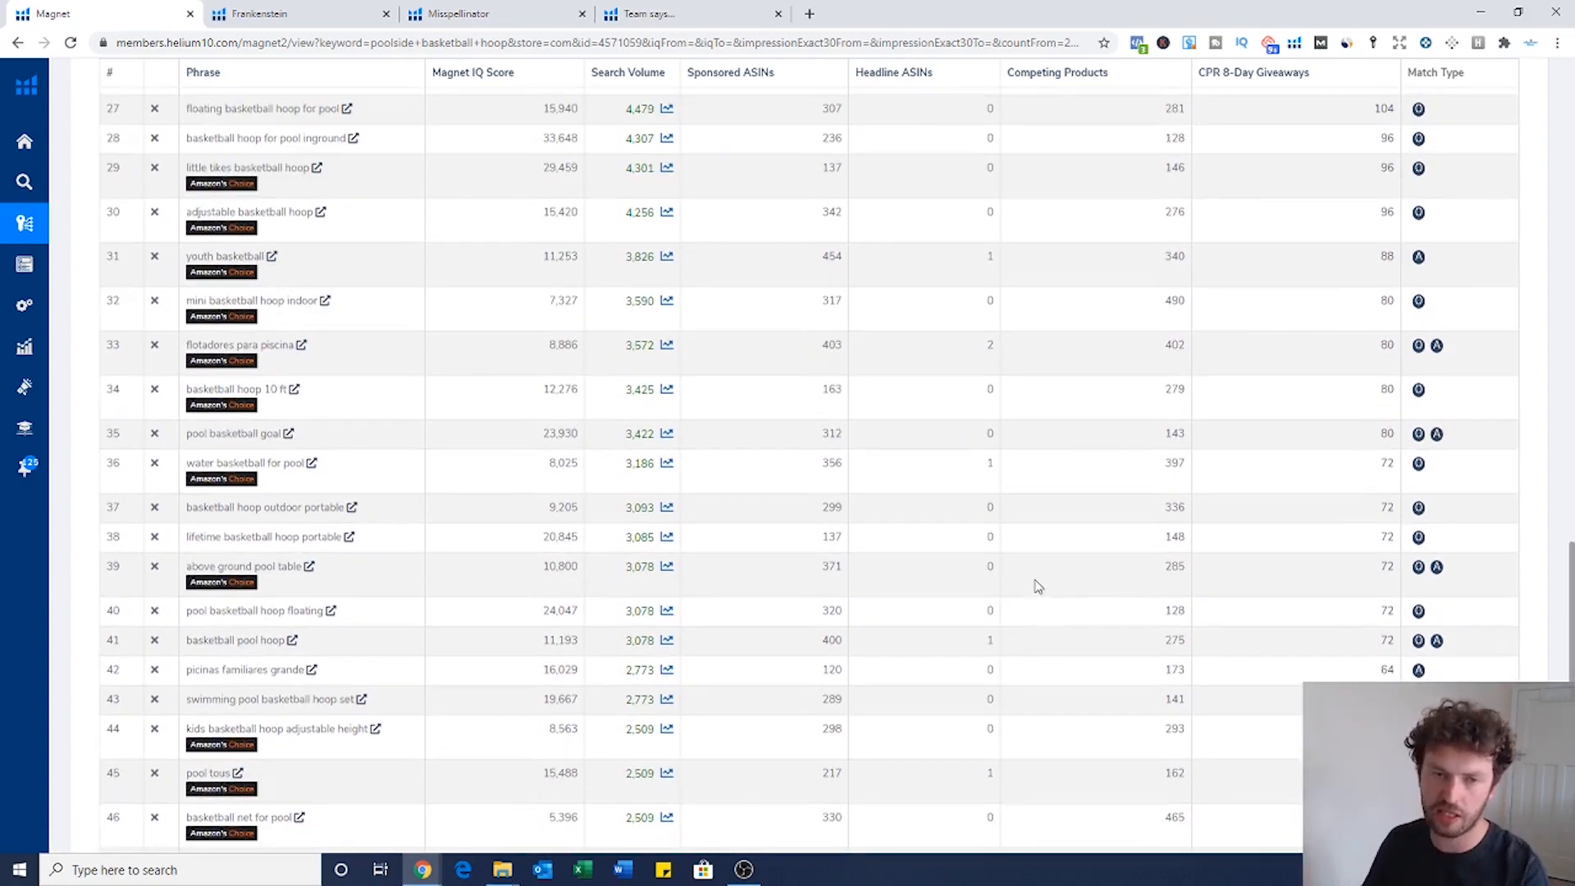
{"action": "scroll", "coordinate": [1038, 586], "scroll_direction": "down", "scroll_amount": 3}
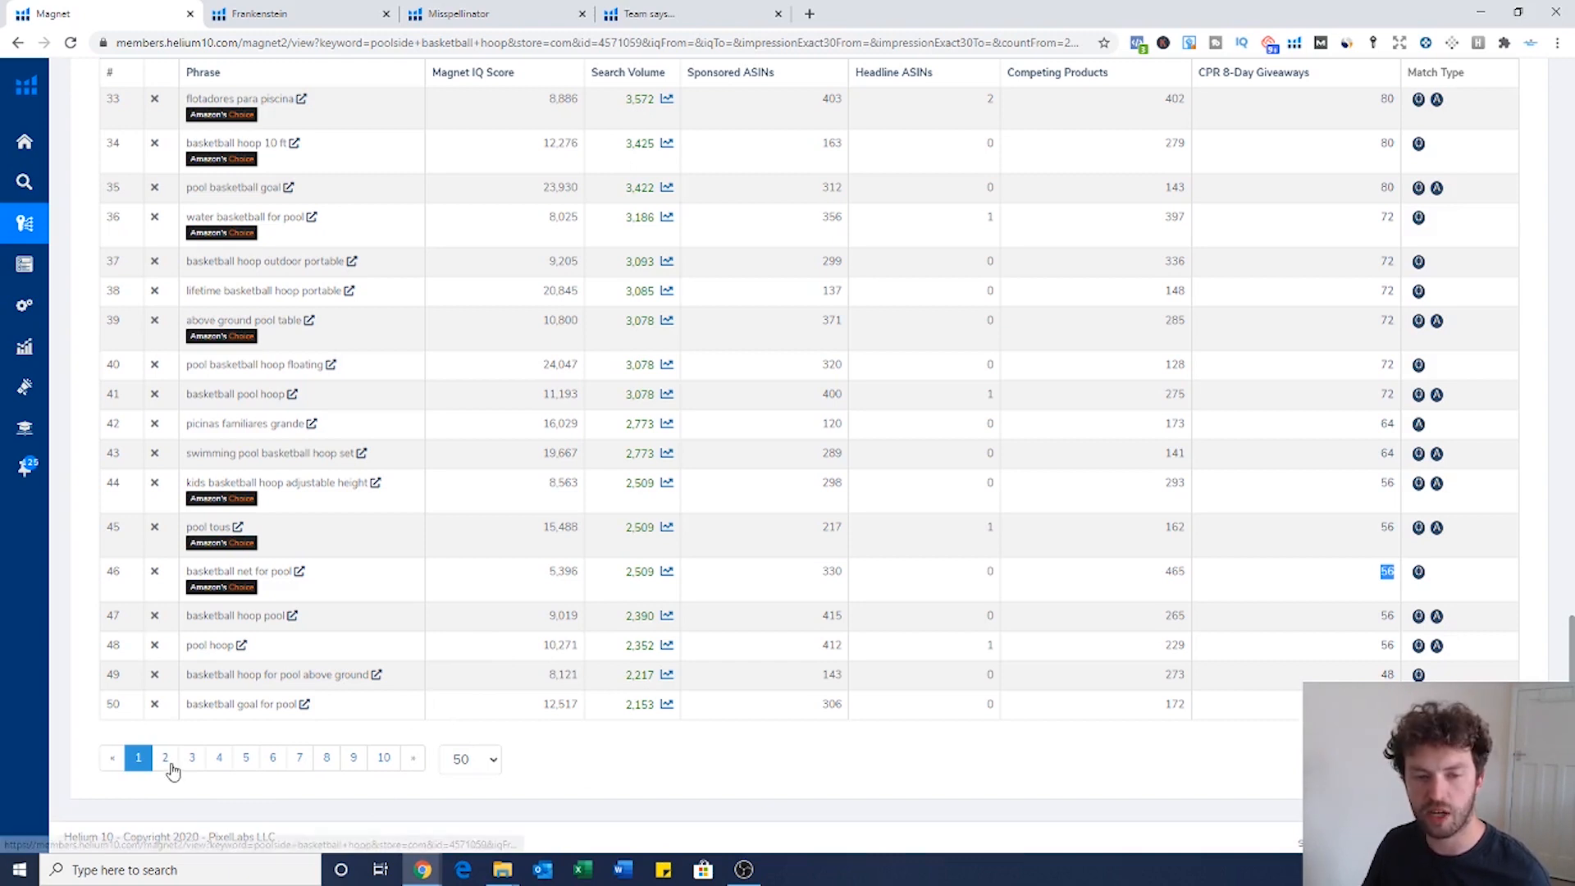
{"action": "scroll", "coordinate": [305, 713], "scroll_direction": "up", "scroll_amount": 1}
{"action": "scroll", "coordinate": [366, 729], "scroll_direction": "up", "scroll_amount": 2}
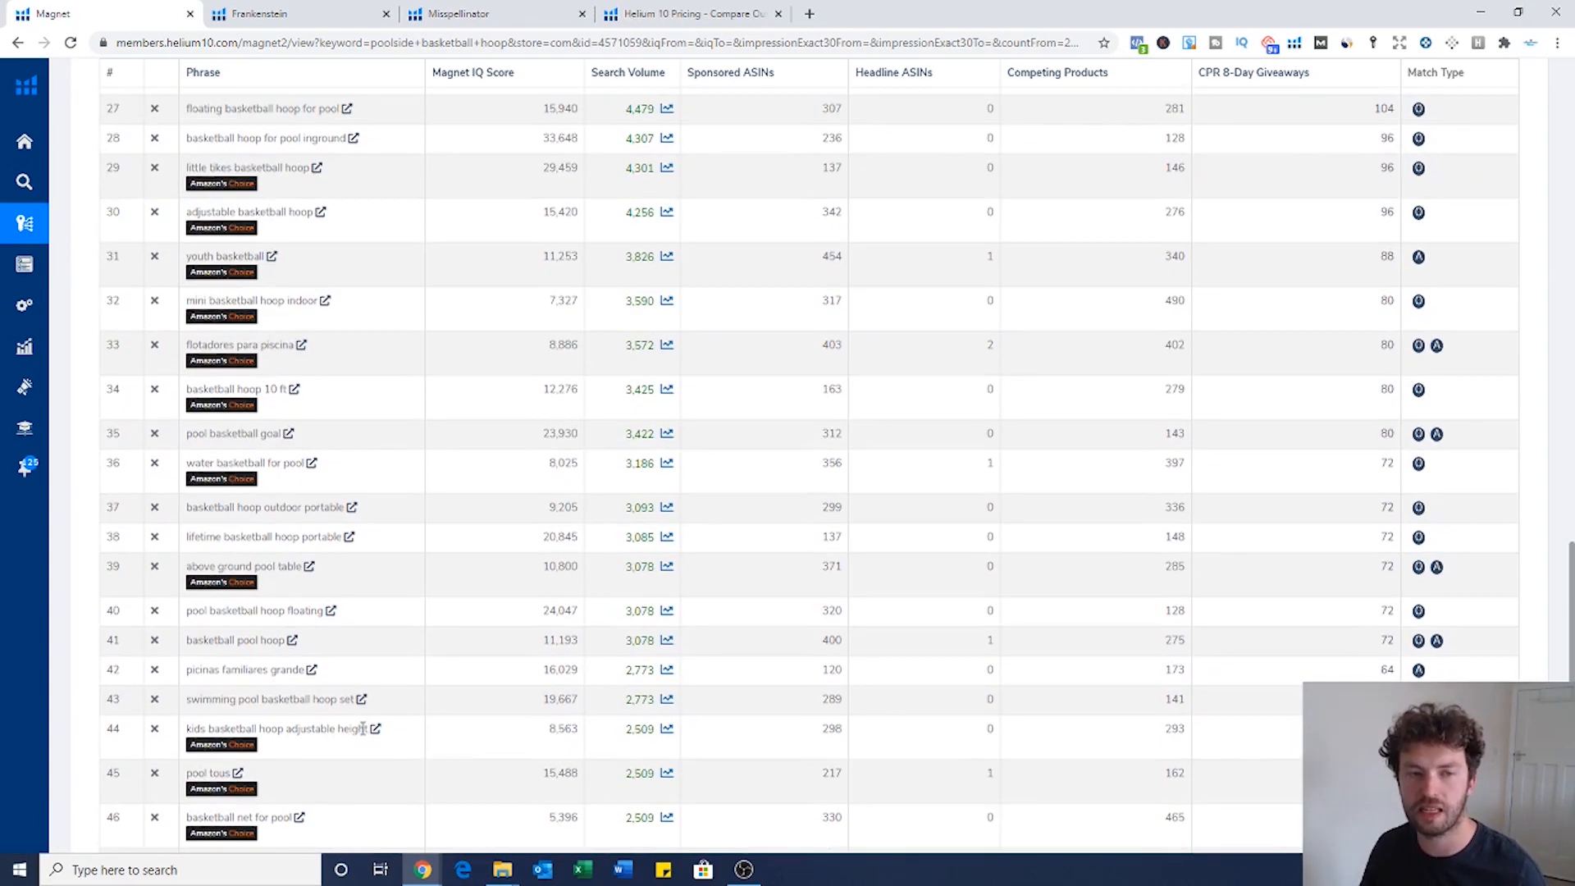
{"action": "scroll", "coordinate": [367, 728], "scroll_direction": "up", "scroll_amount": 15}
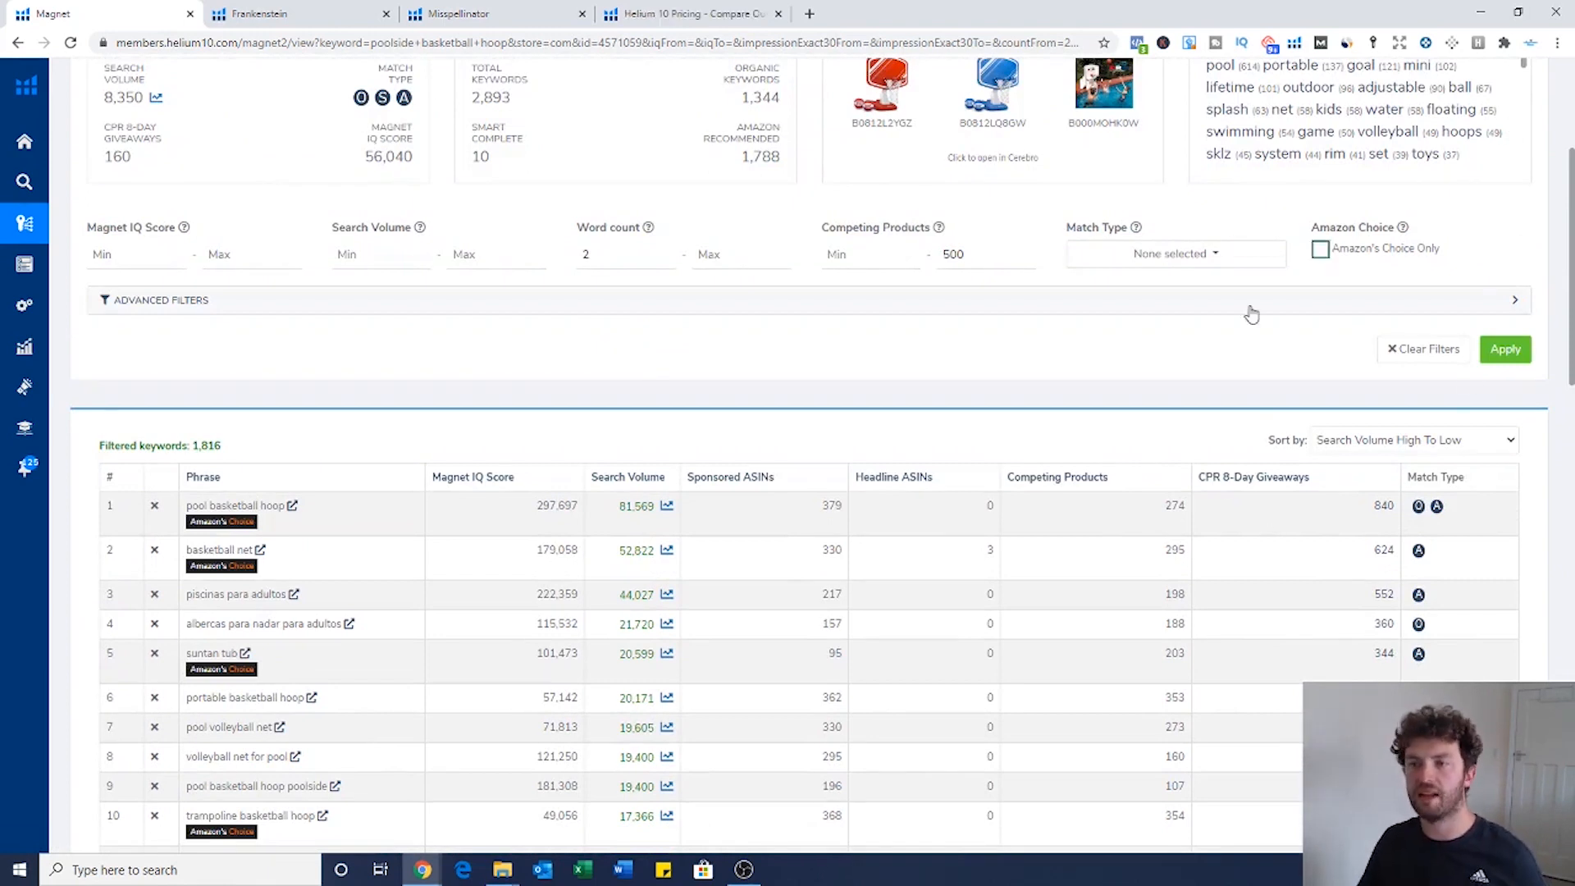
Step: Filter keywords to search volume minimum 200 and competing products maximum 250, after first trying 100
{"action": "double_click", "coordinate": [1001, 255]}
{"action": "type", "text": "100"}
{"action": "left_click", "coordinate": [1499, 350]}
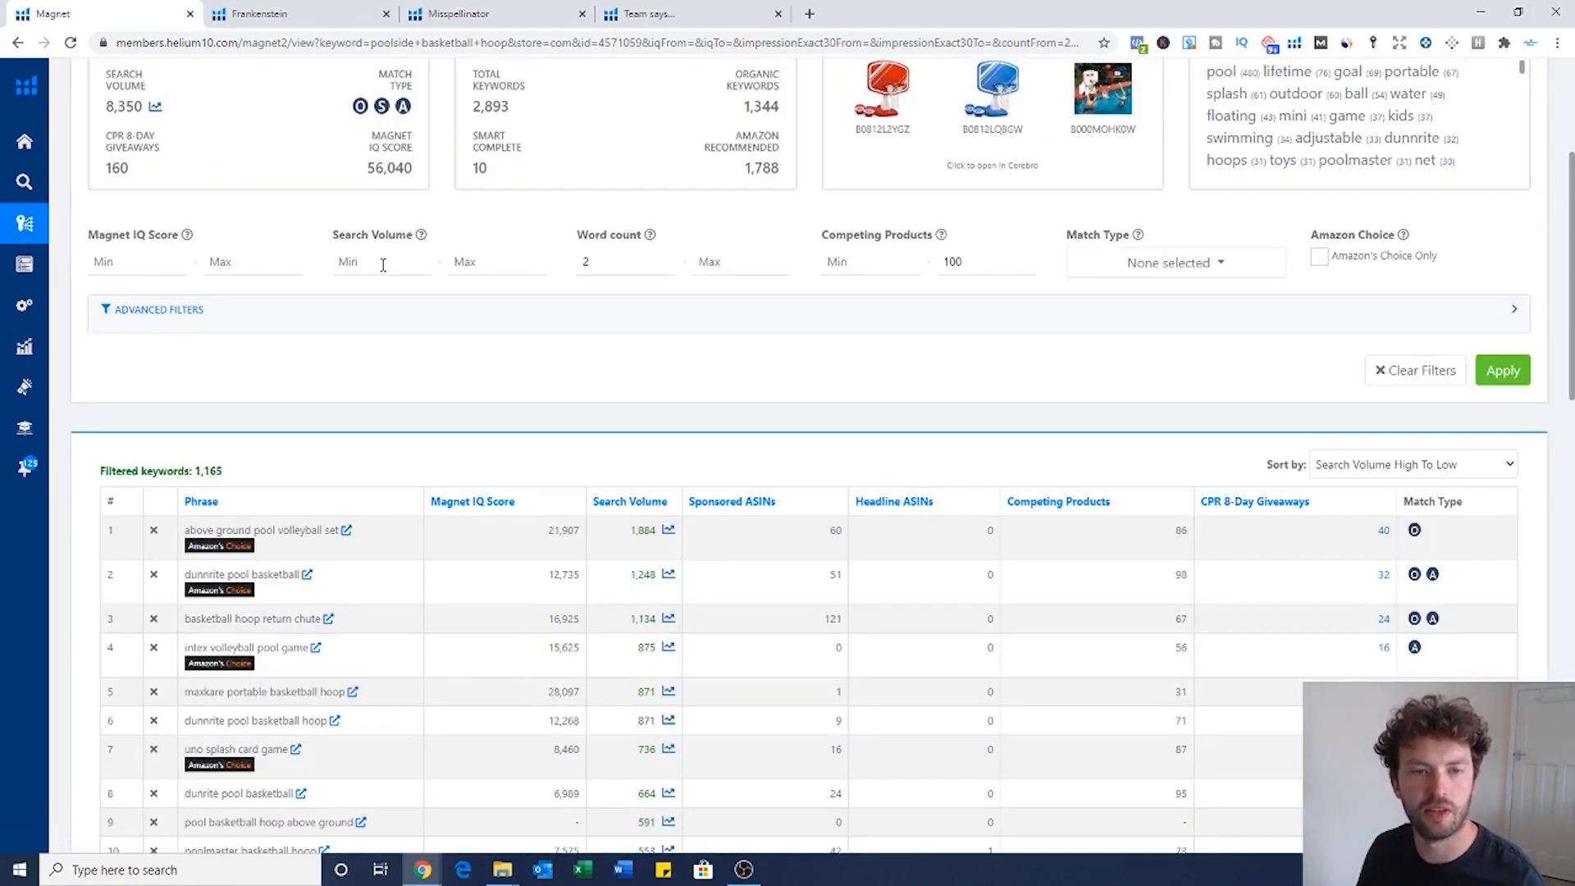
{"action": "left_click", "coordinate": [381, 267]}
{"action": "type", "text": "200"}
{"action": "key", "text": "Return"}
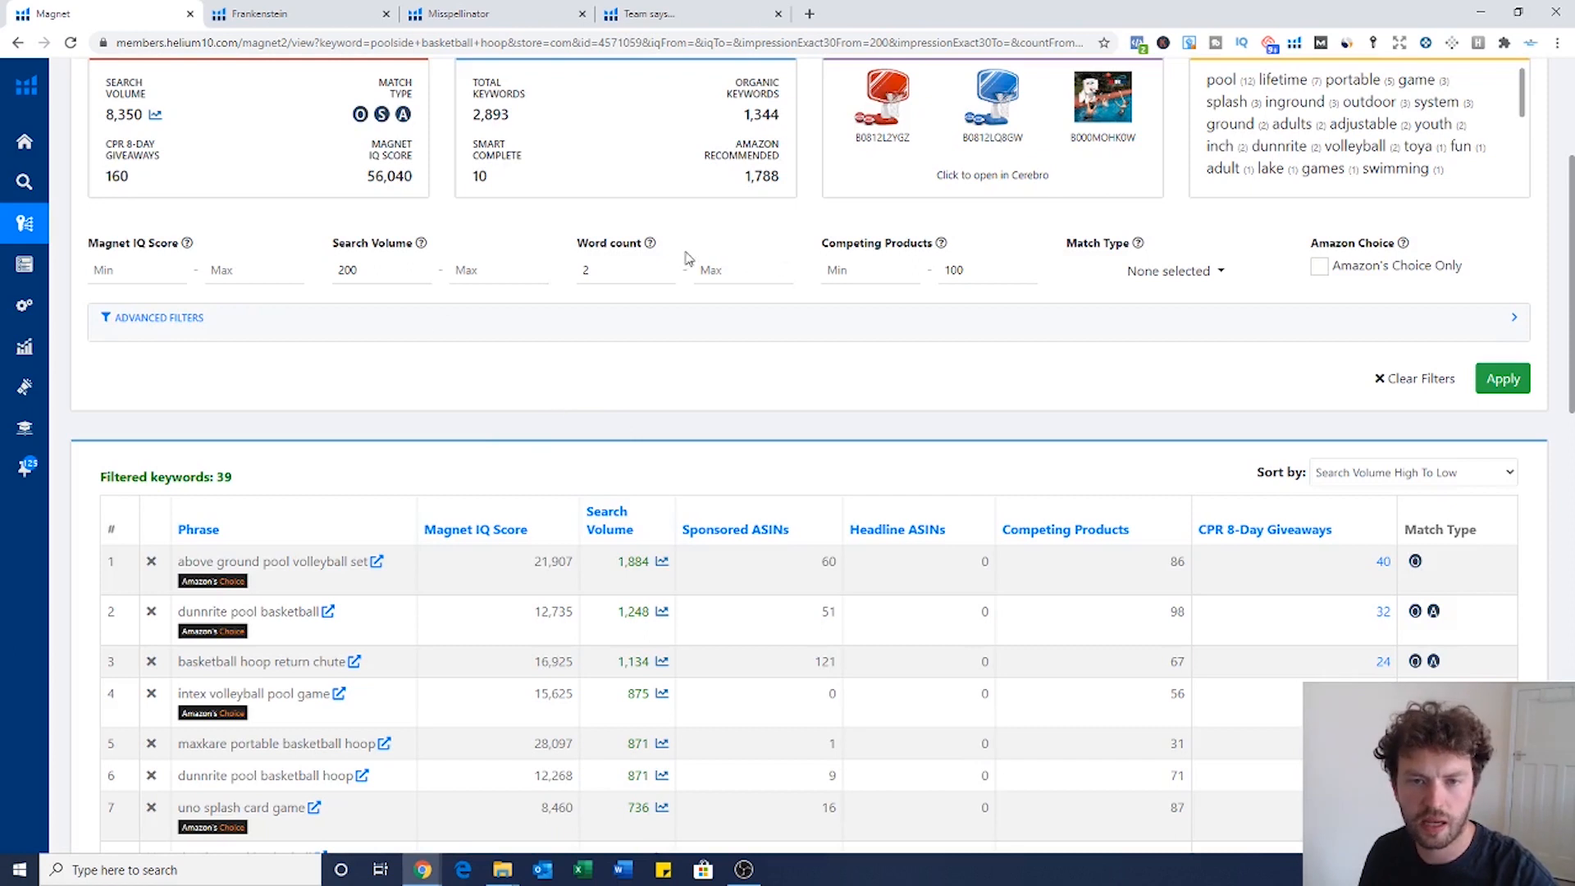
{"action": "double_click", "coordinate": [973, 270]}
{"action": "key", "text": "BackSpace"}
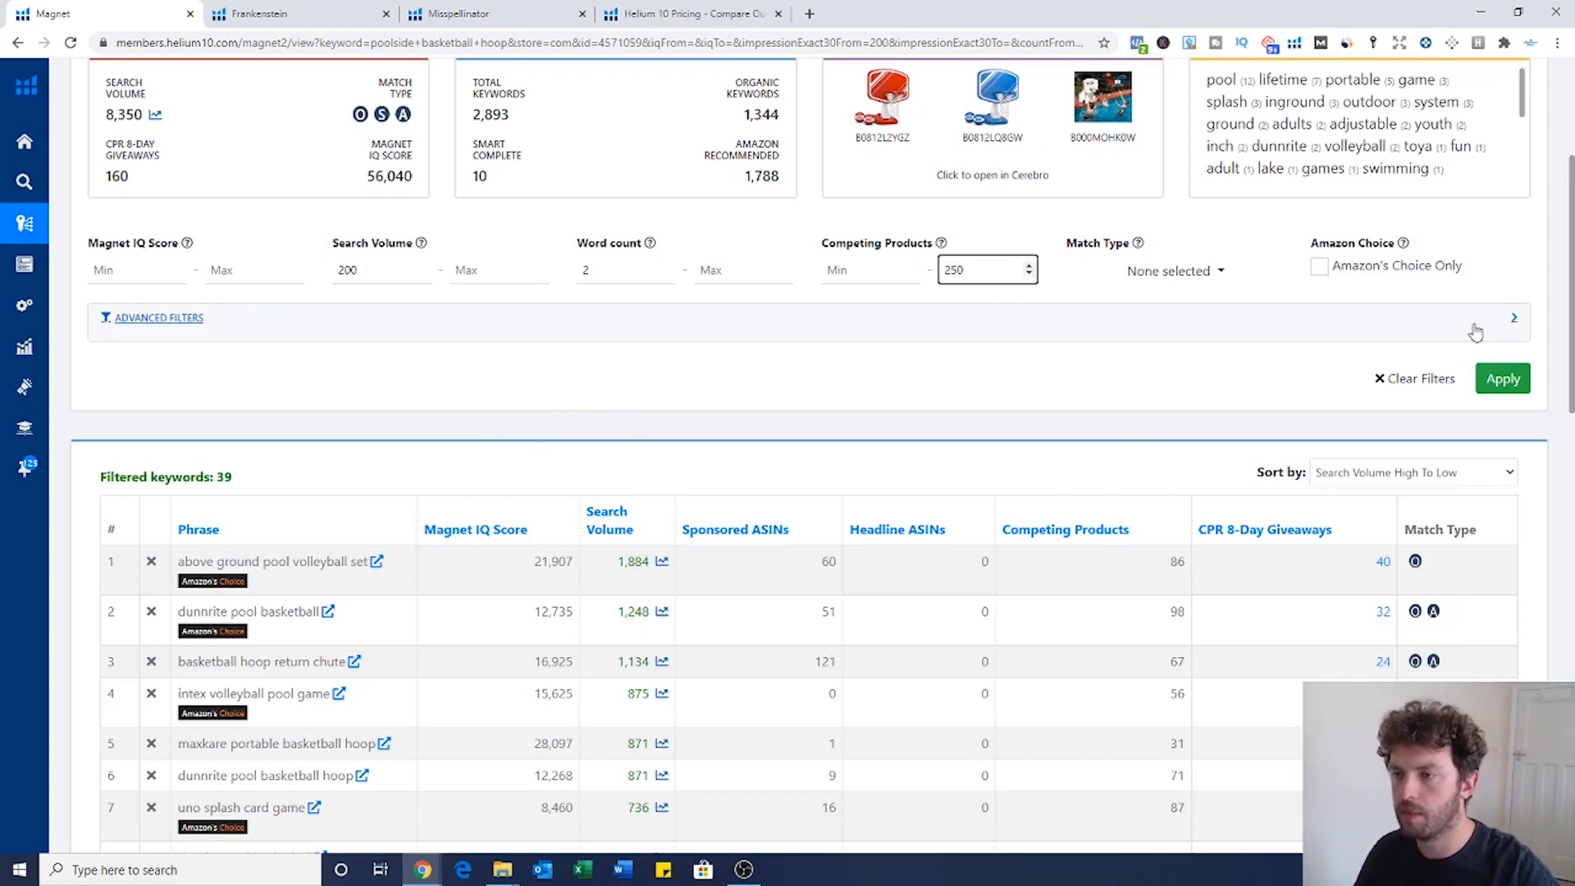
{"action": "left_click", "coordinate": [1503, 378]}
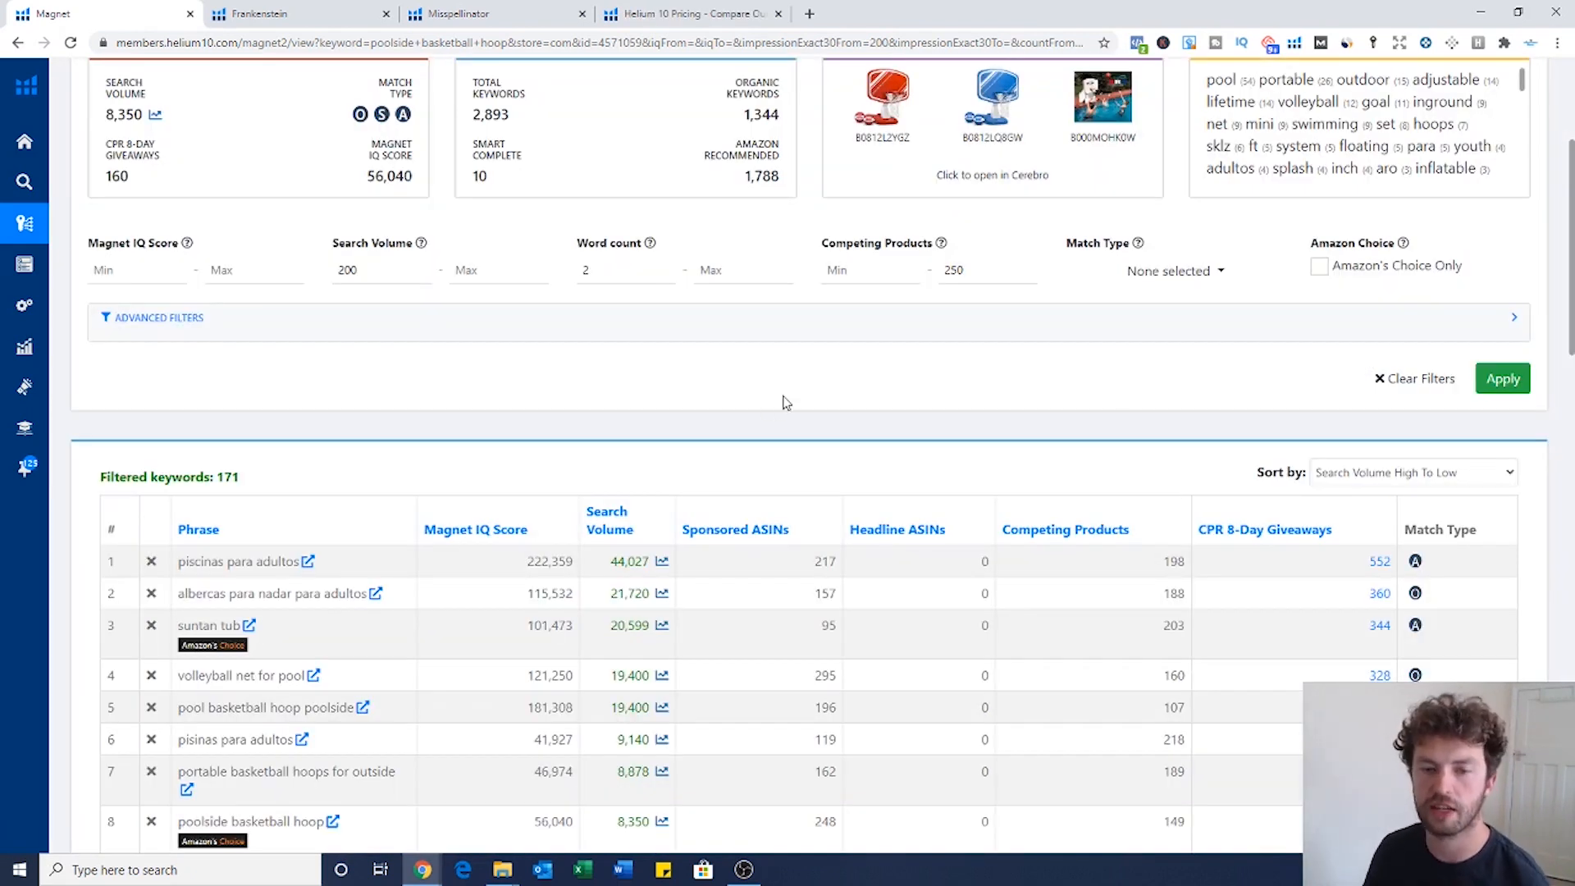
Step: Review the 171 remaining keywords and the 200 and 250 filter values
{"action": "double_click", "coordinate": [220, 479]}
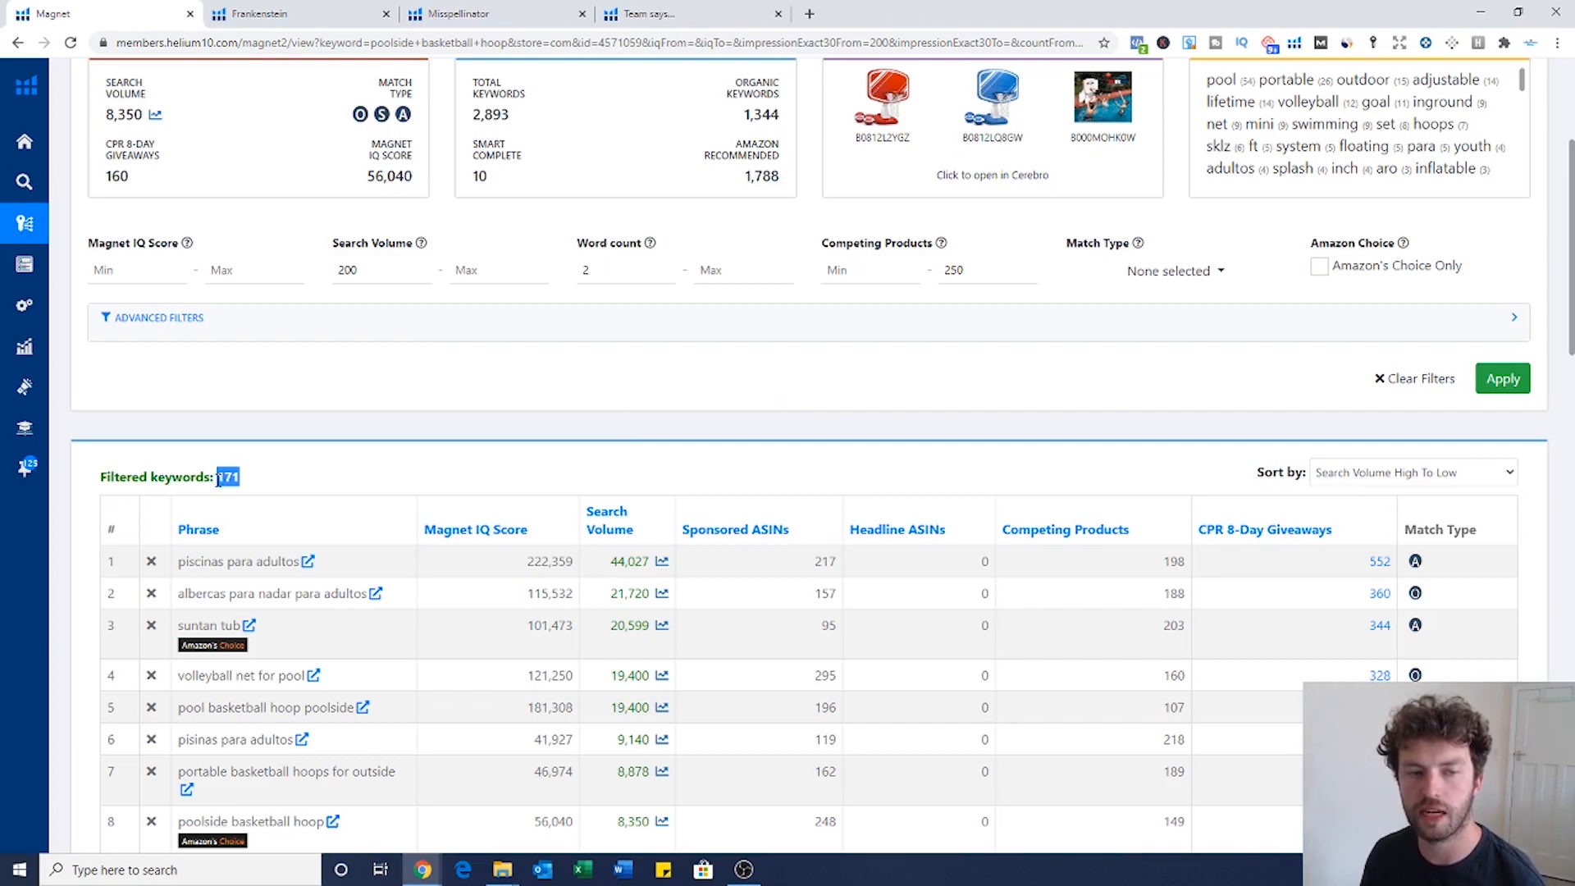
{"action": "left_click", "coordinate": [382, 271]}
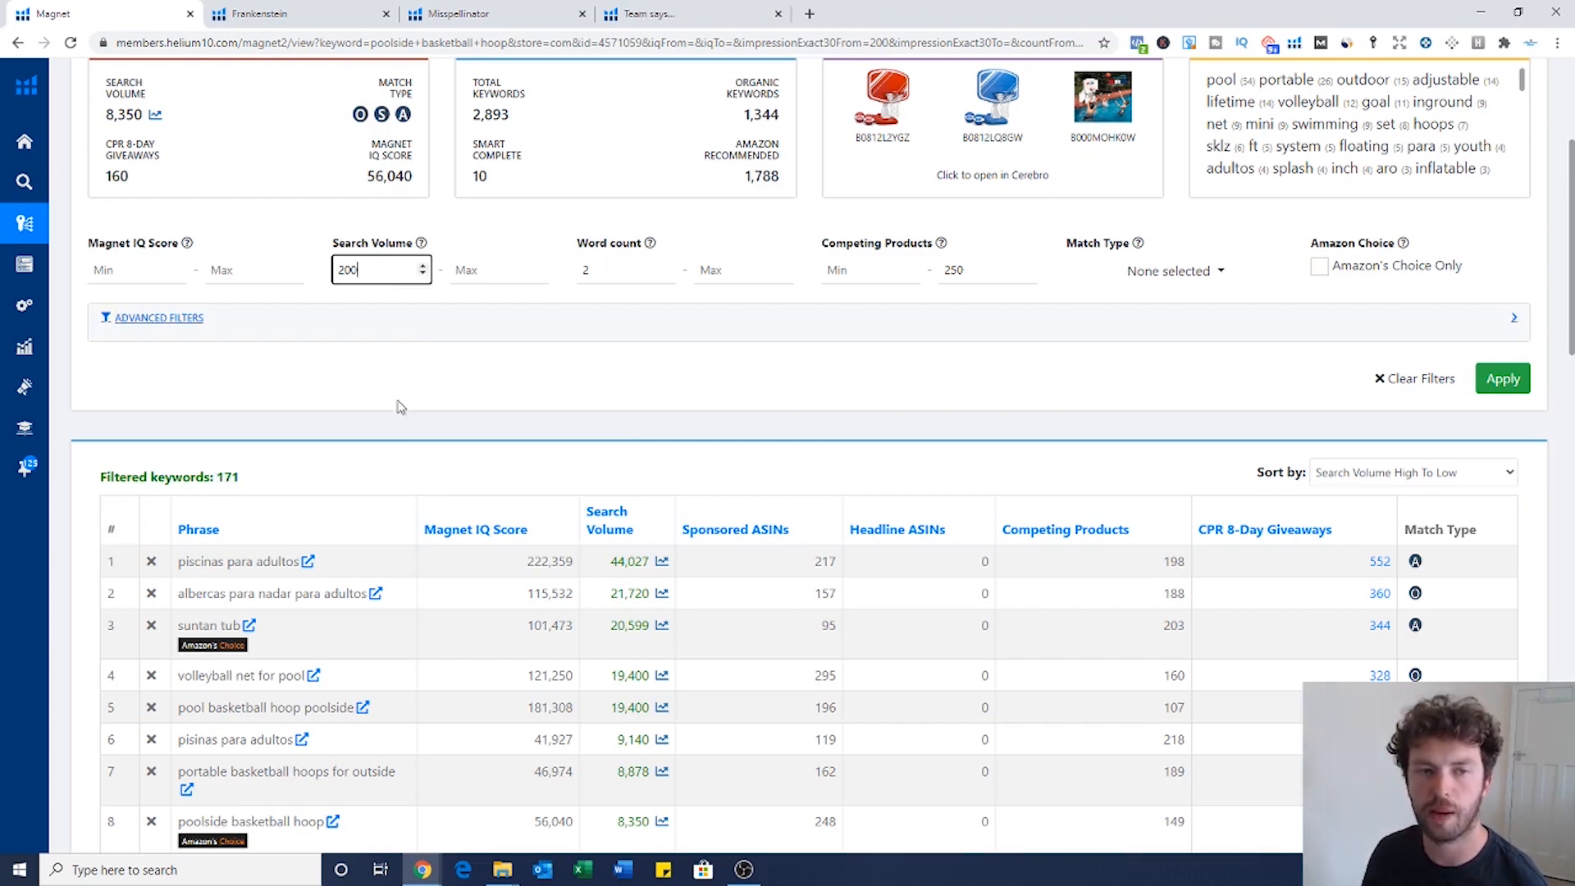
{"action": "double_click", "coordinate": [952, 273]}
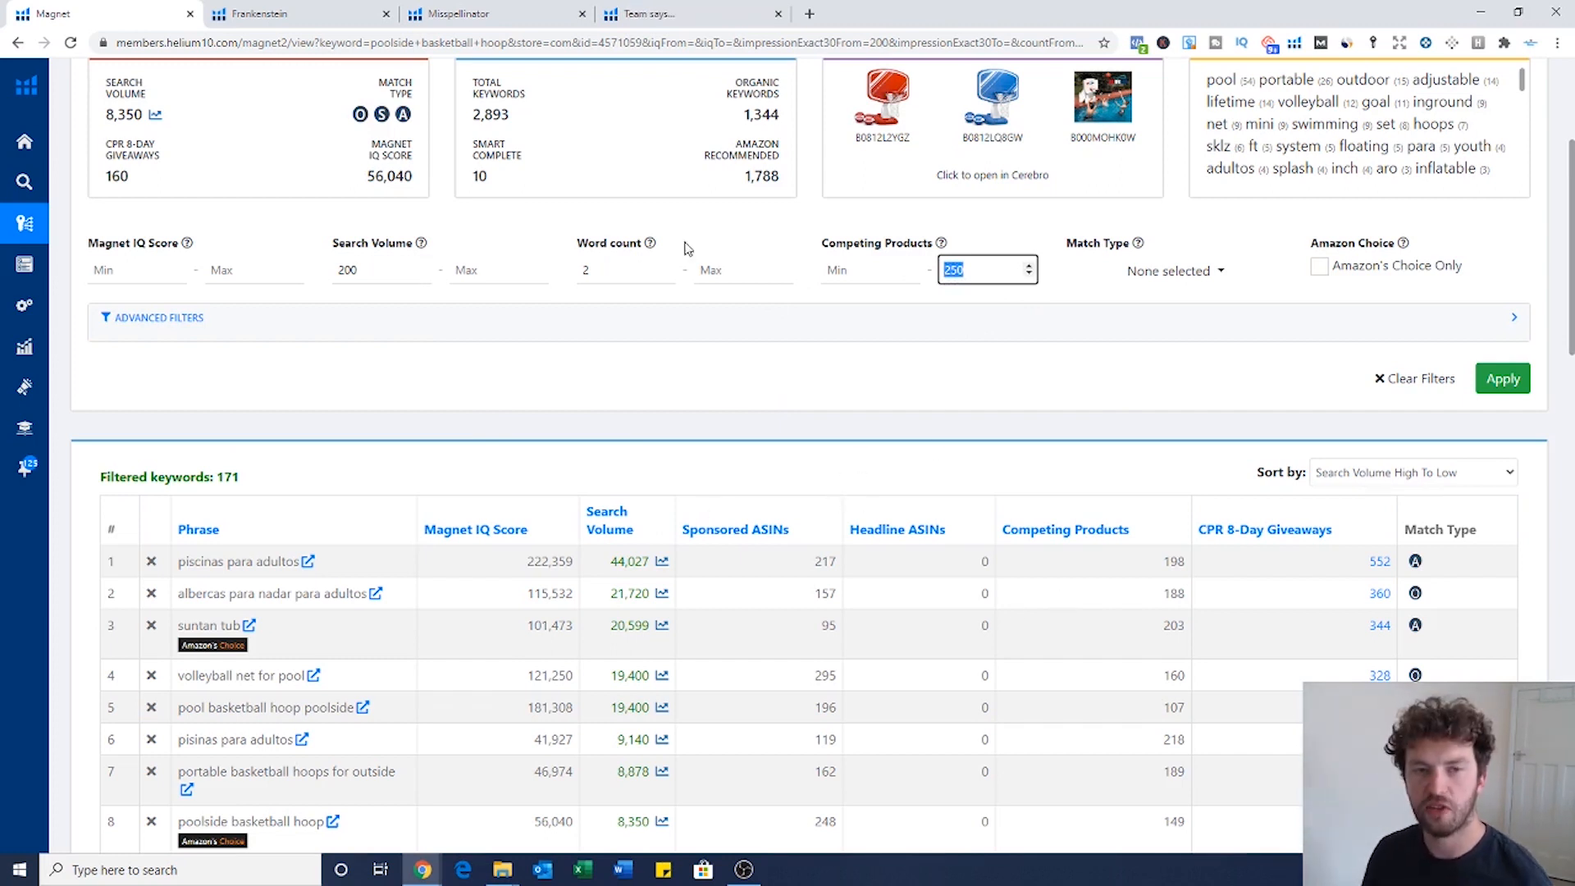
{"action": "scroll", "coordinate": [686, 246], "scroll_direction": "up", "scroll_amount": 3}
{"action": "scroll", "coordinate": [705, 611], "scroll_direction": "down", "scroll_amount": 4}
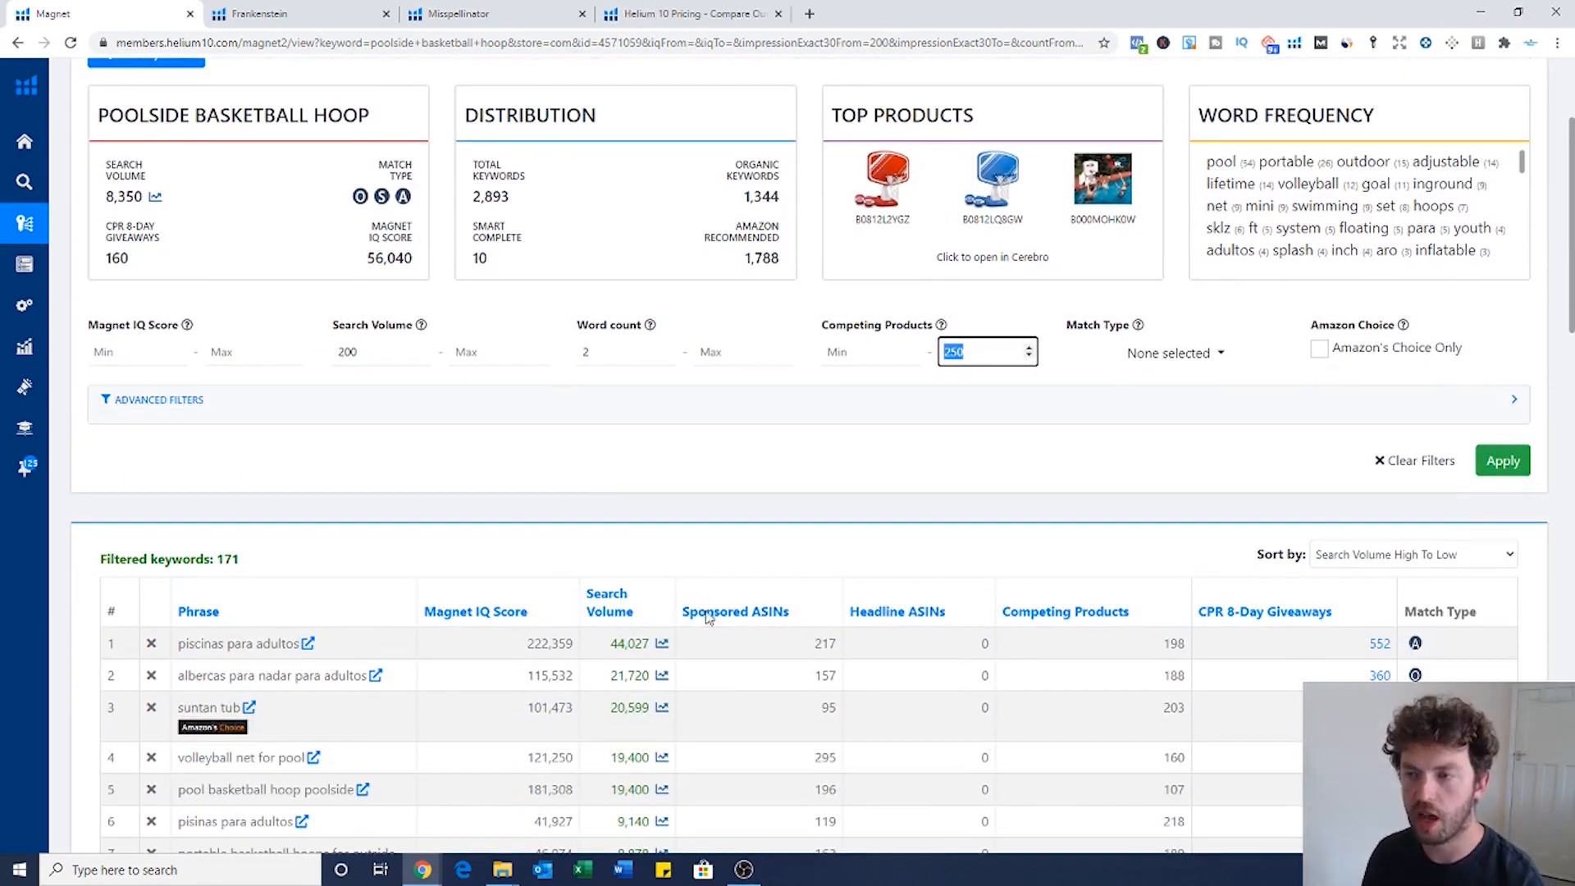
Step: Scroll through the 171 results back to the top and open the Export dropdown
{"action": "scroll", "coordinate": [726, 572], "scroll_direction": "down", "scroll_amount": 2}
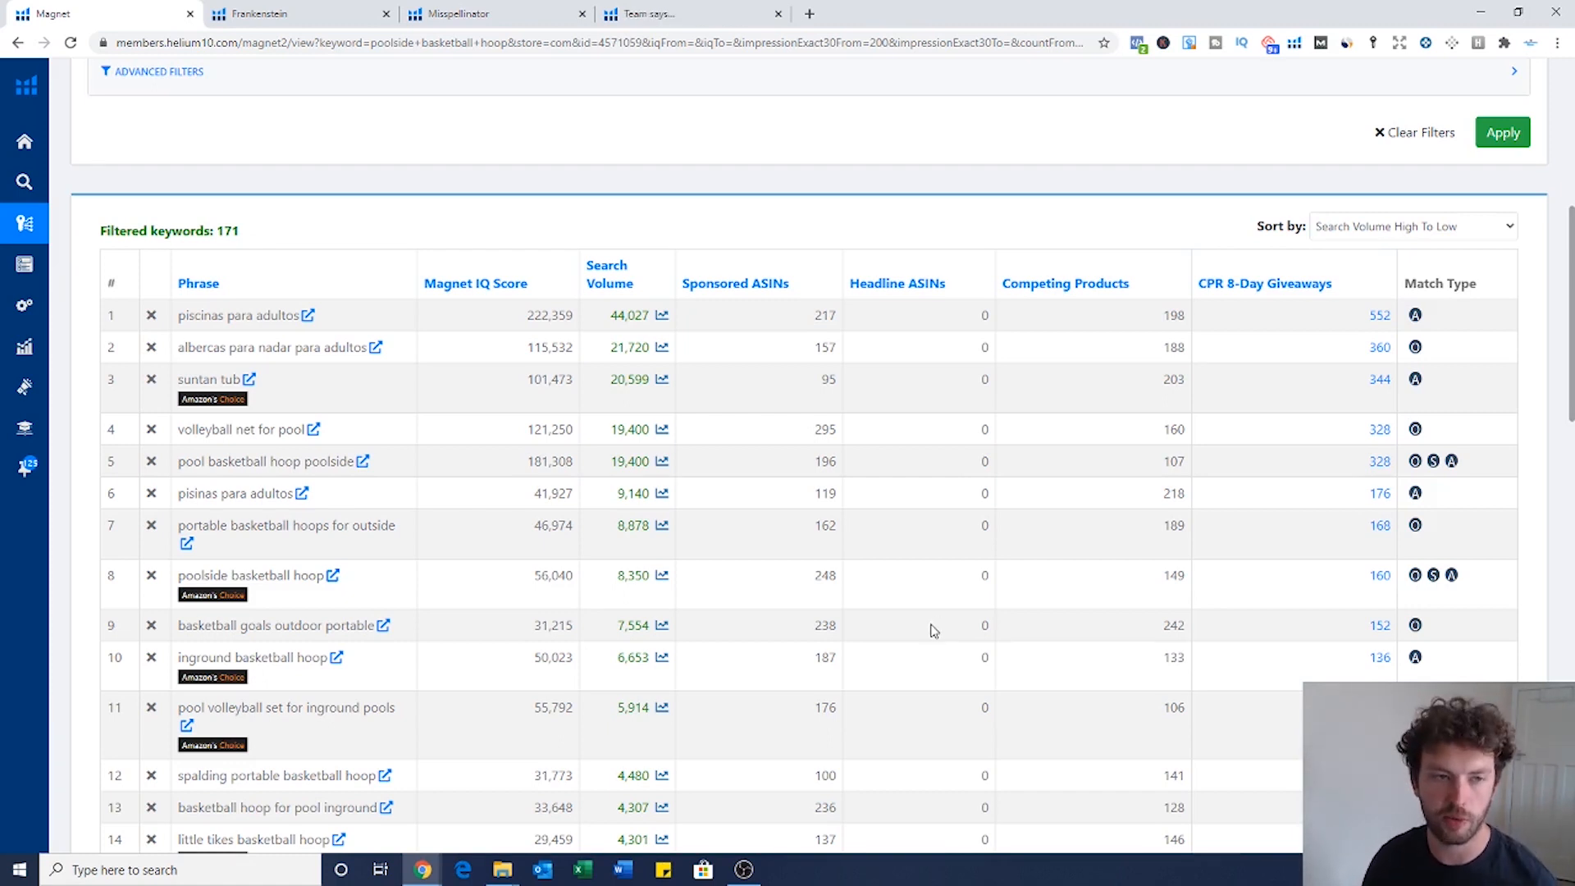
{"action": "scroll", "coordinate": [664, 562], "scroll_direction": "down", "scroll_amount": 1}
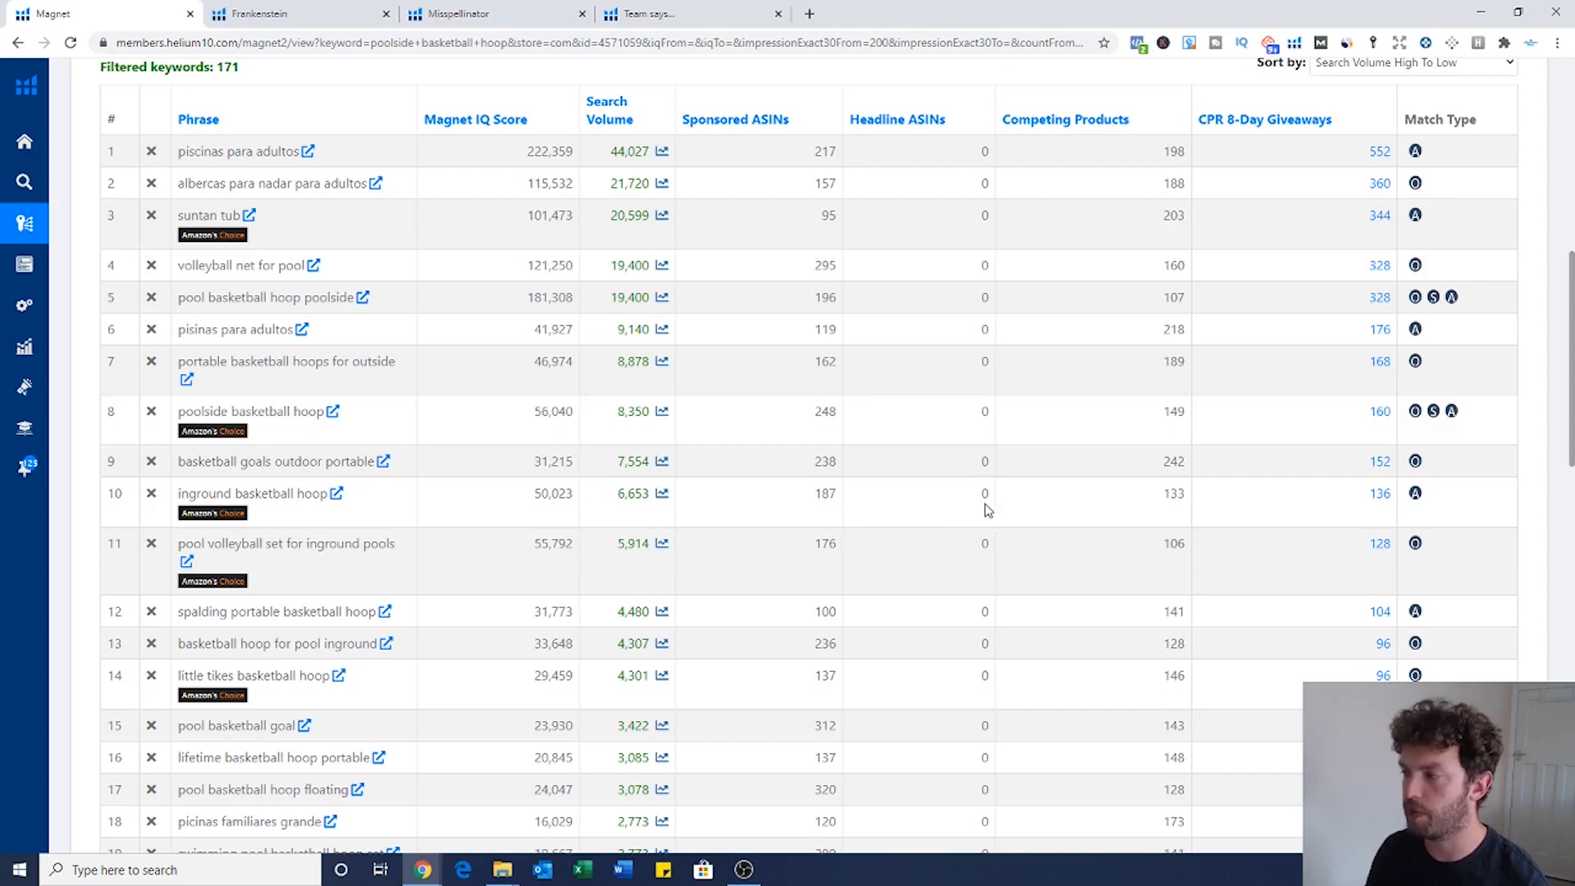
{"action": "scroll", "coordinate": [1000, 505], "scroll_direction": "down", "scroll_amount": 1}
{"action": "scroll", "coordinate": [1000, 505], "scroll_direction": "up", "scroll_amount": 7}
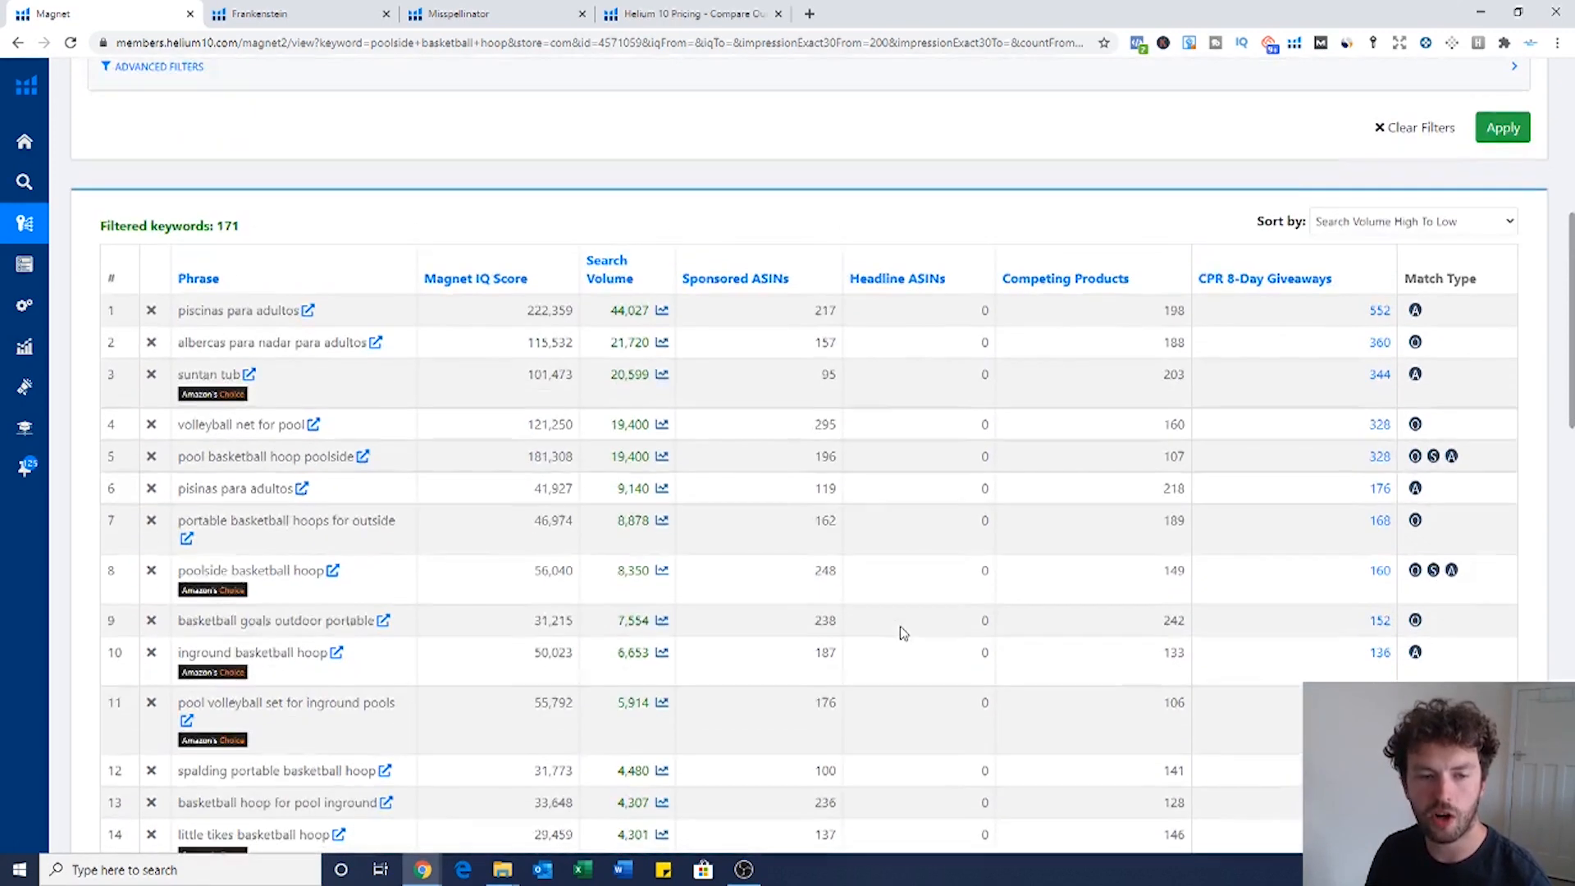
{"action": "scroll", "coordinate": [1091, 476], "scroll_direction": "up", "scroll_amount": 1}
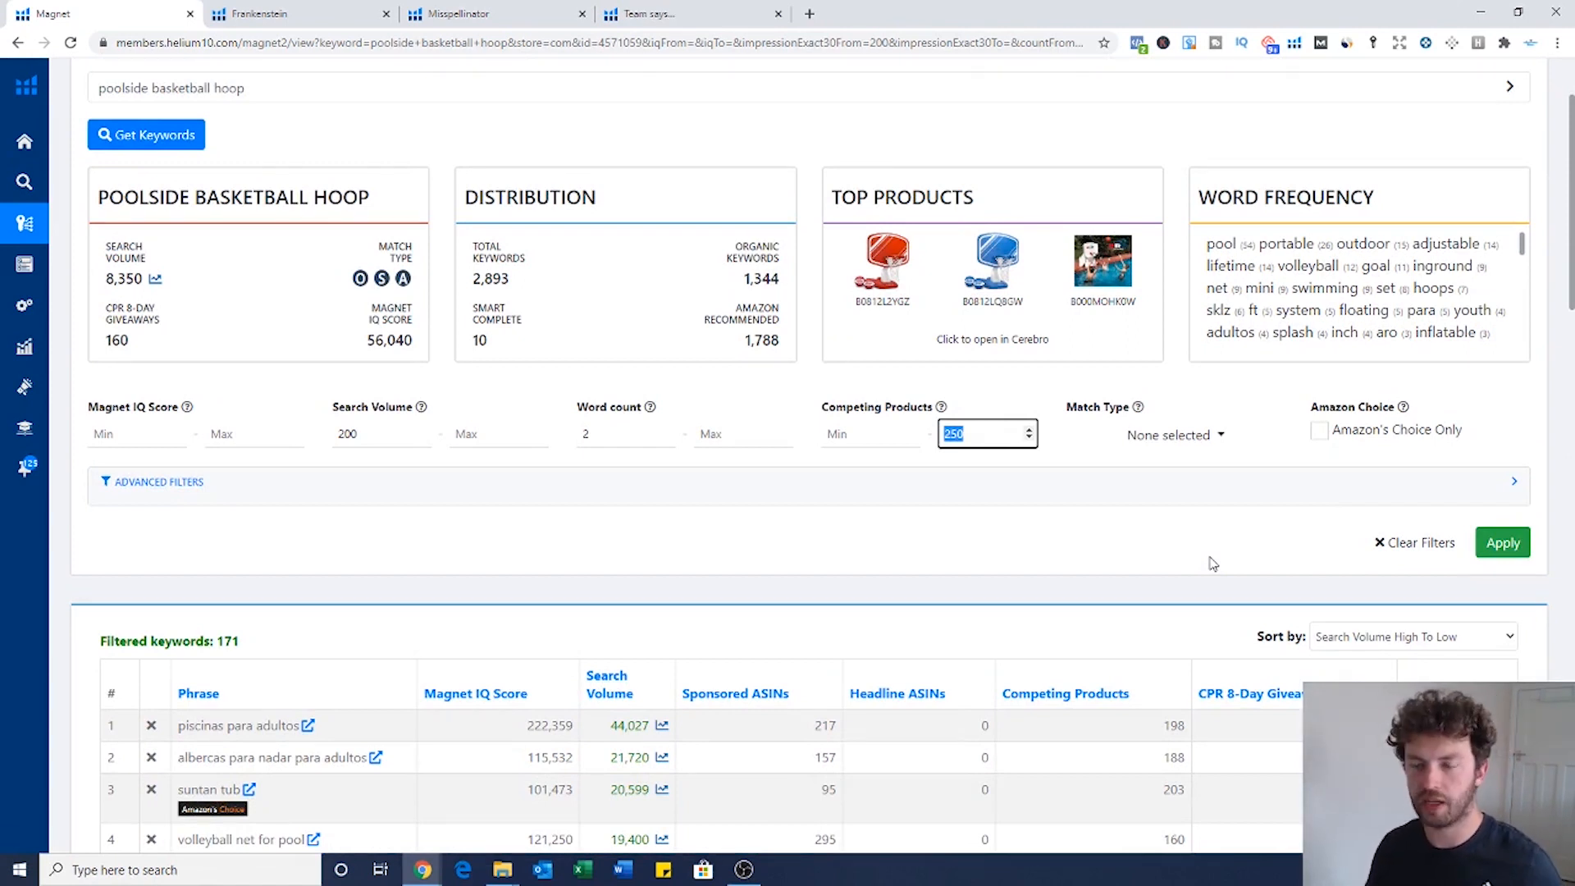
{"action": "scroll", "coordinate": [1212, 562], "scroll_direction": "up", "scroll_amount": 2}
{"action": "left_click", "coordinate": [1512, 159]}
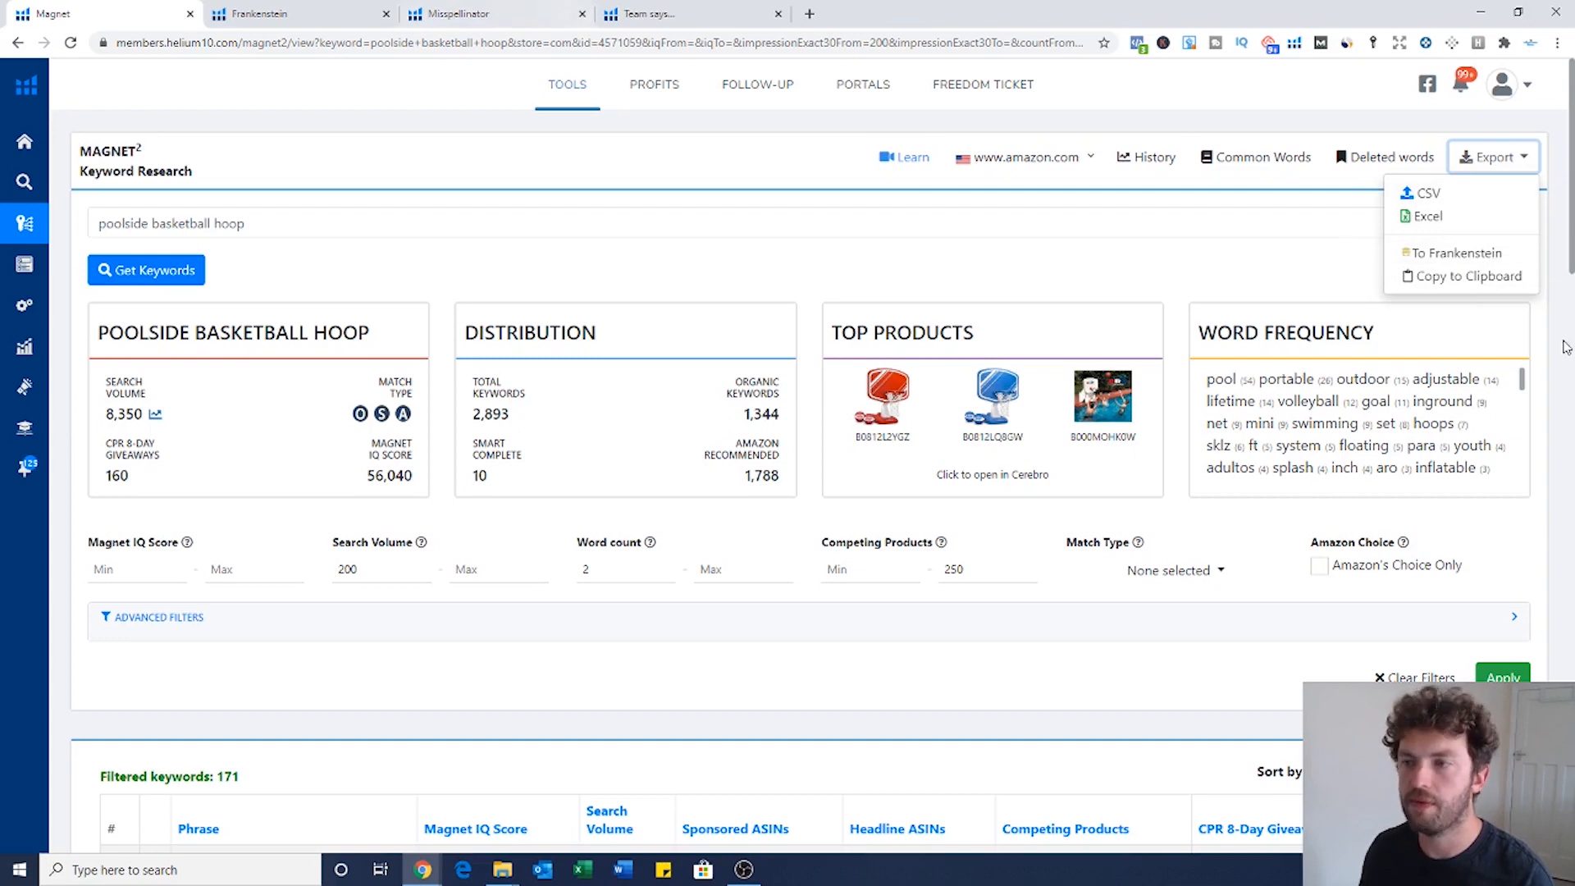
Step: Send the 171 keywords to Frankenstein, close the older Frankenstein tab, and return to Magnet
{"action": "left_click", "coordinate": [1443, 262]}
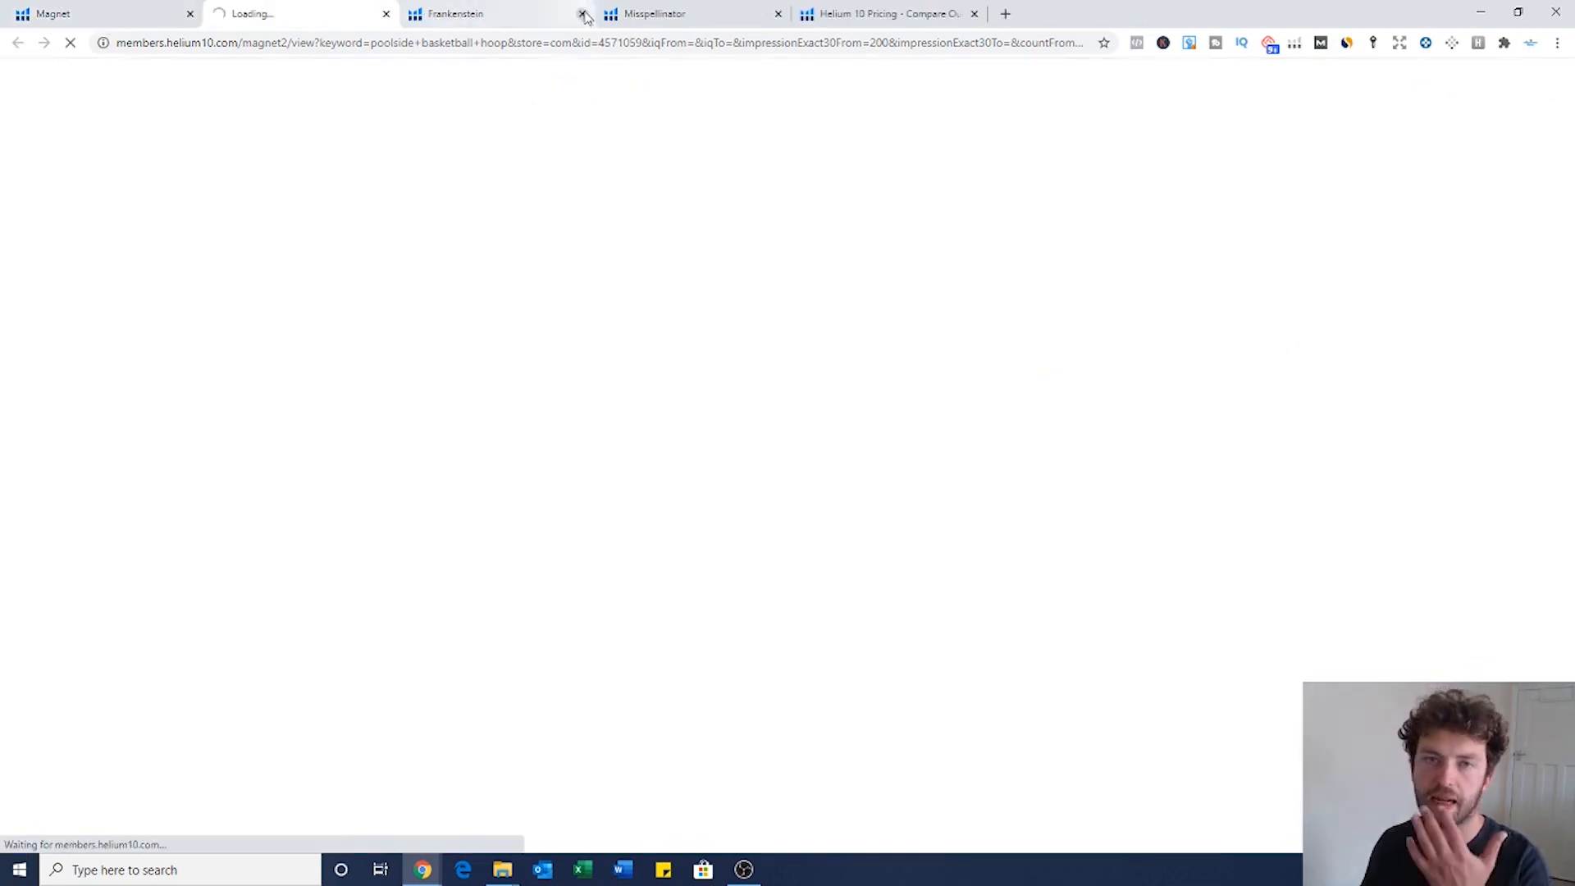
{"action": "left_click", "coordinate": [581, 14]}
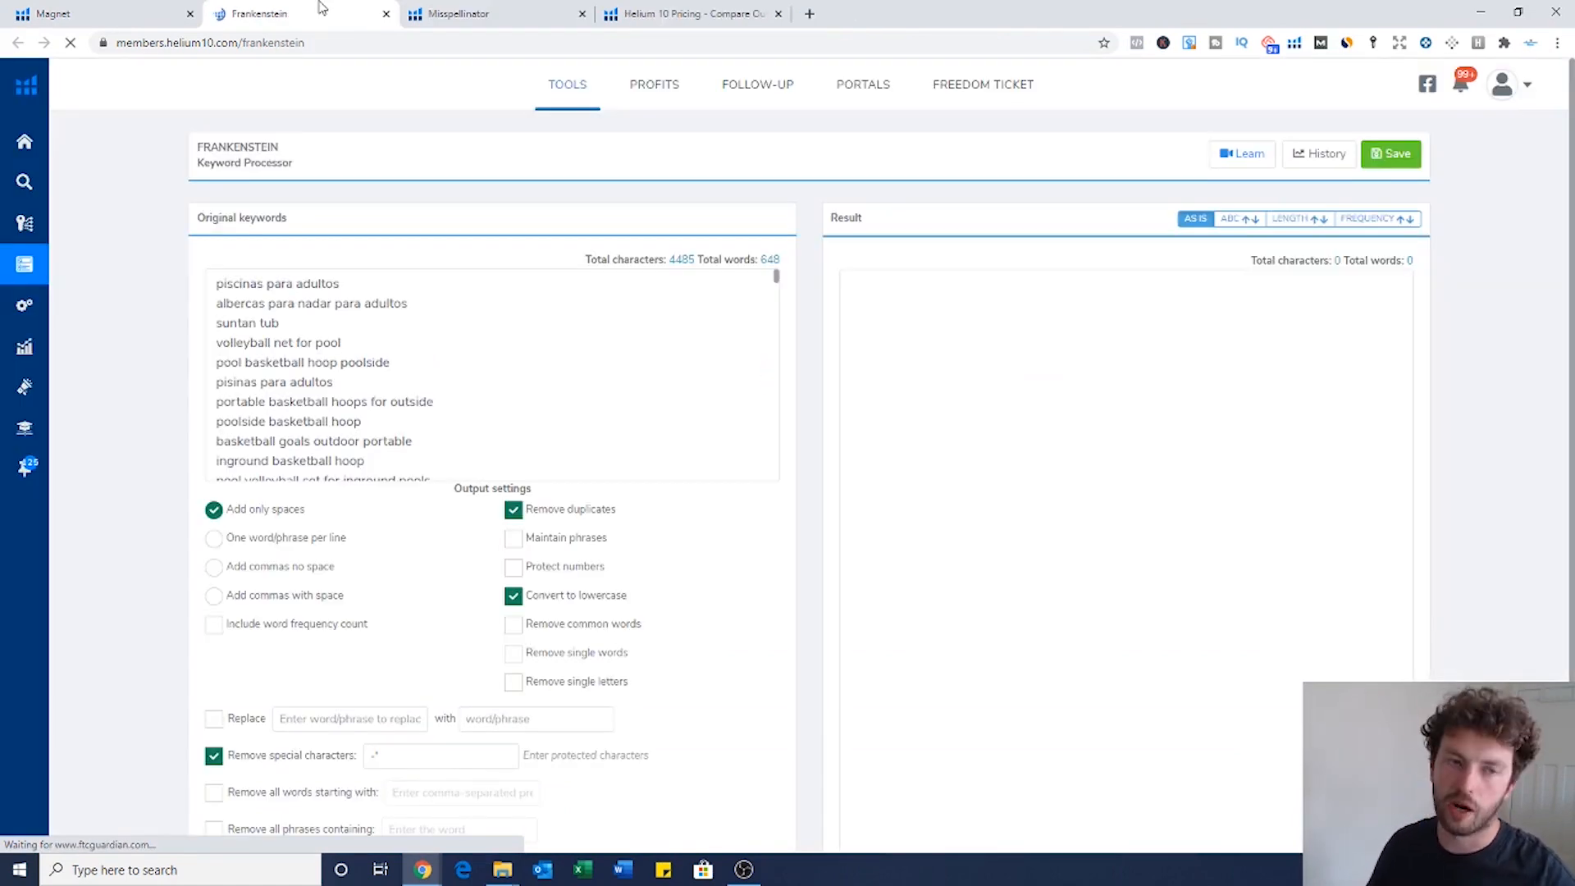
{"action": "scroll", "coordinate": [503, 320], "scroll_direction": "down", "scroll_amount": 1}
{"action": "scroll", "coordinate": [622, 335], "scroll_direction": "up", "scroll_amount": 1}
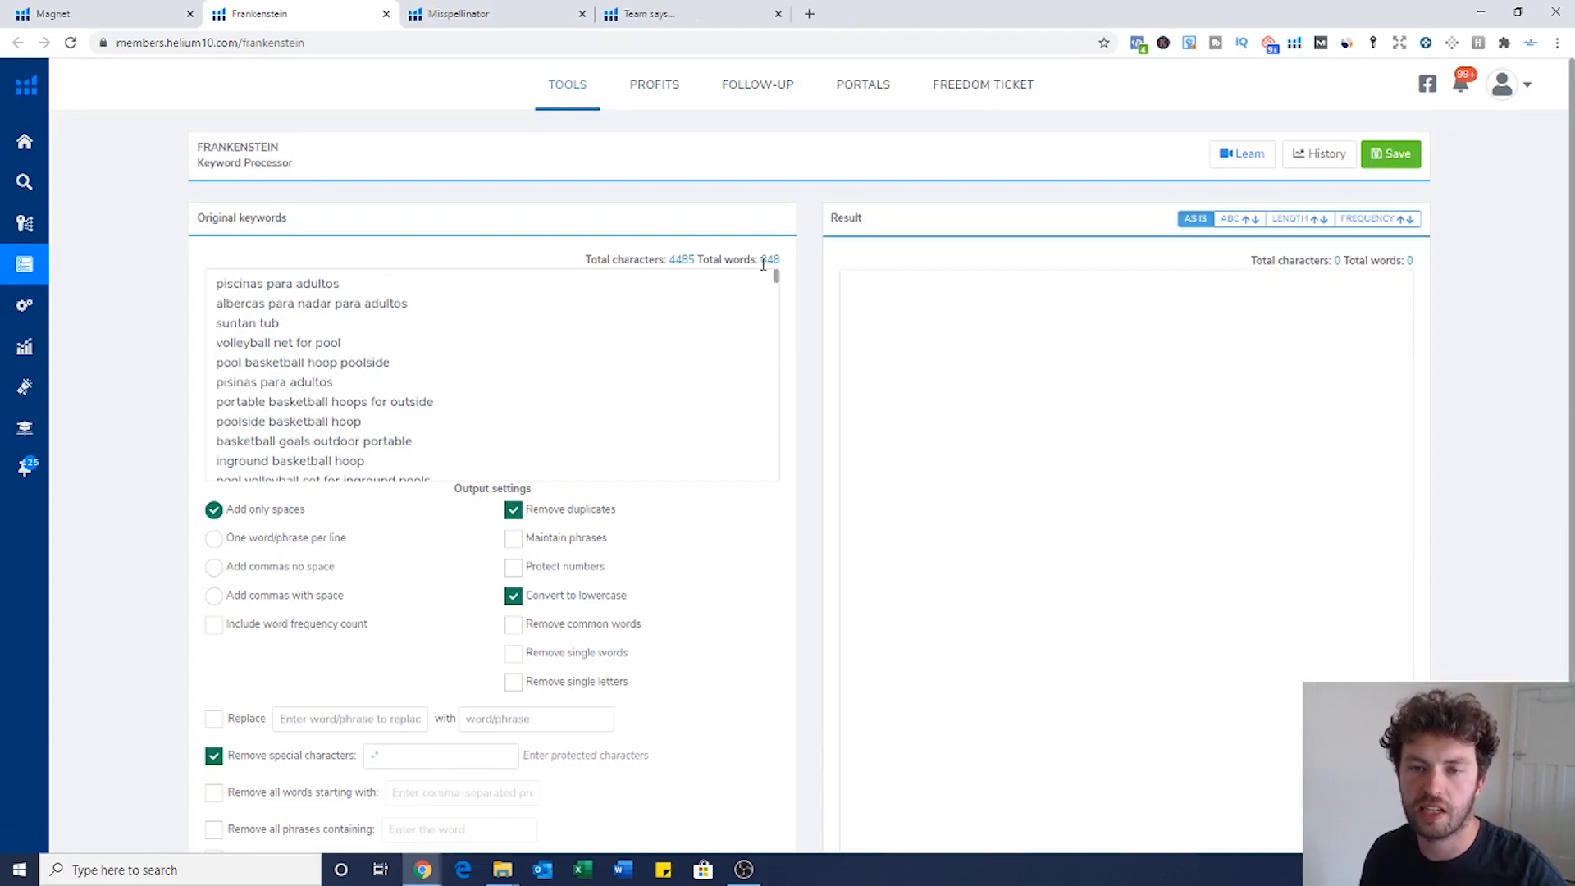
{"action": "left_click", "coordinate": [55, 10]}
{"action": "scroll", "coordinate": [341, 662], "scroll_direction": "down", "scroll_amount": 2}
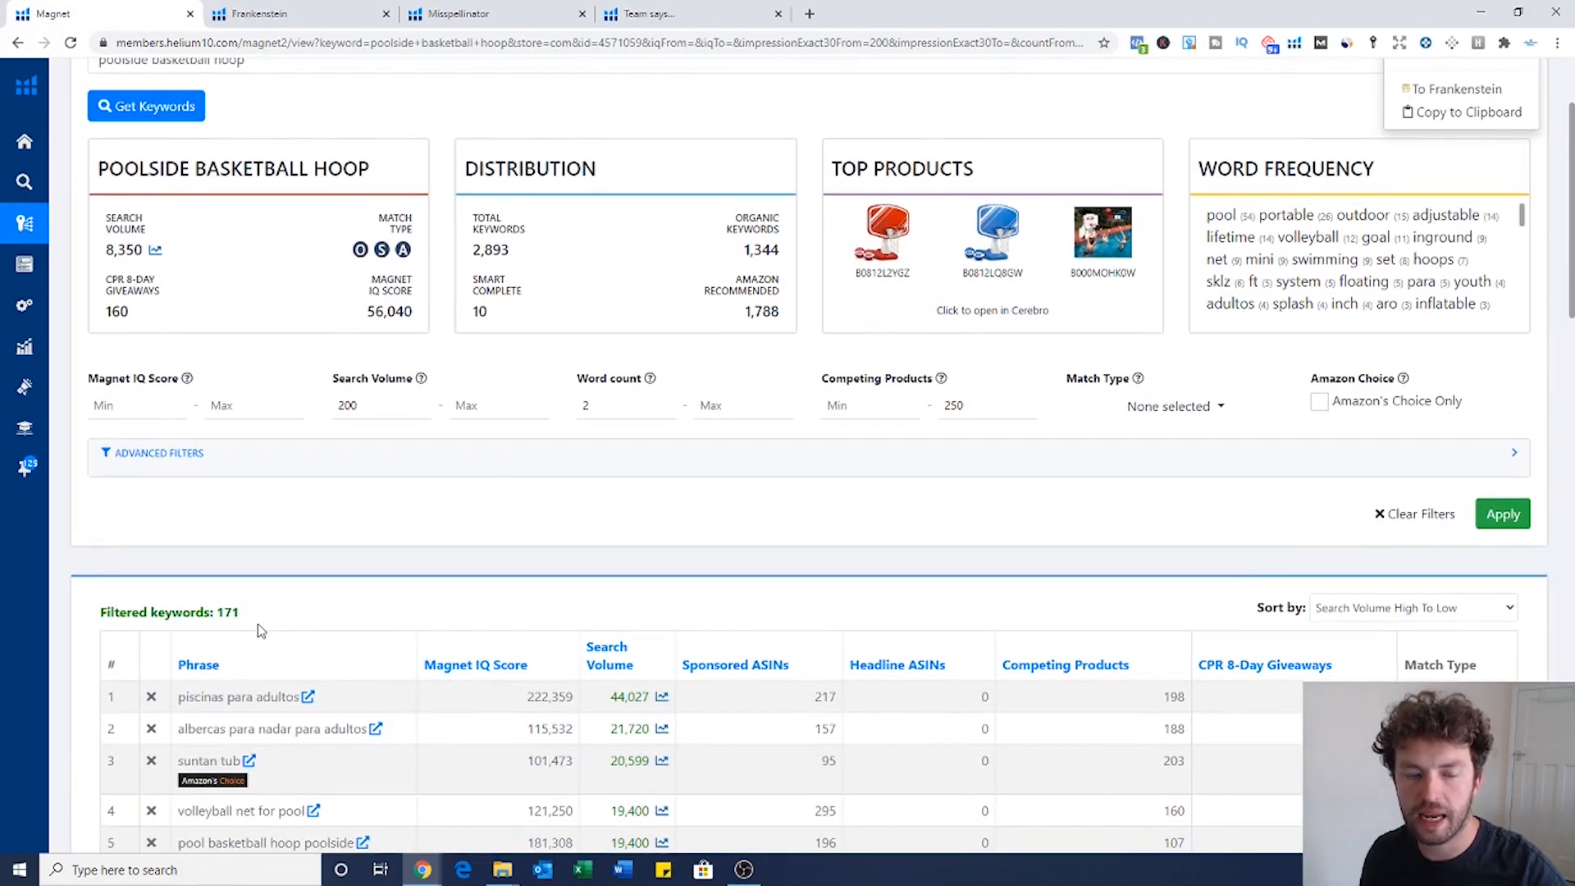
{"action": "left_click_drag", "start_coordinate": [195, 612], "coordinate": [100, 612]}
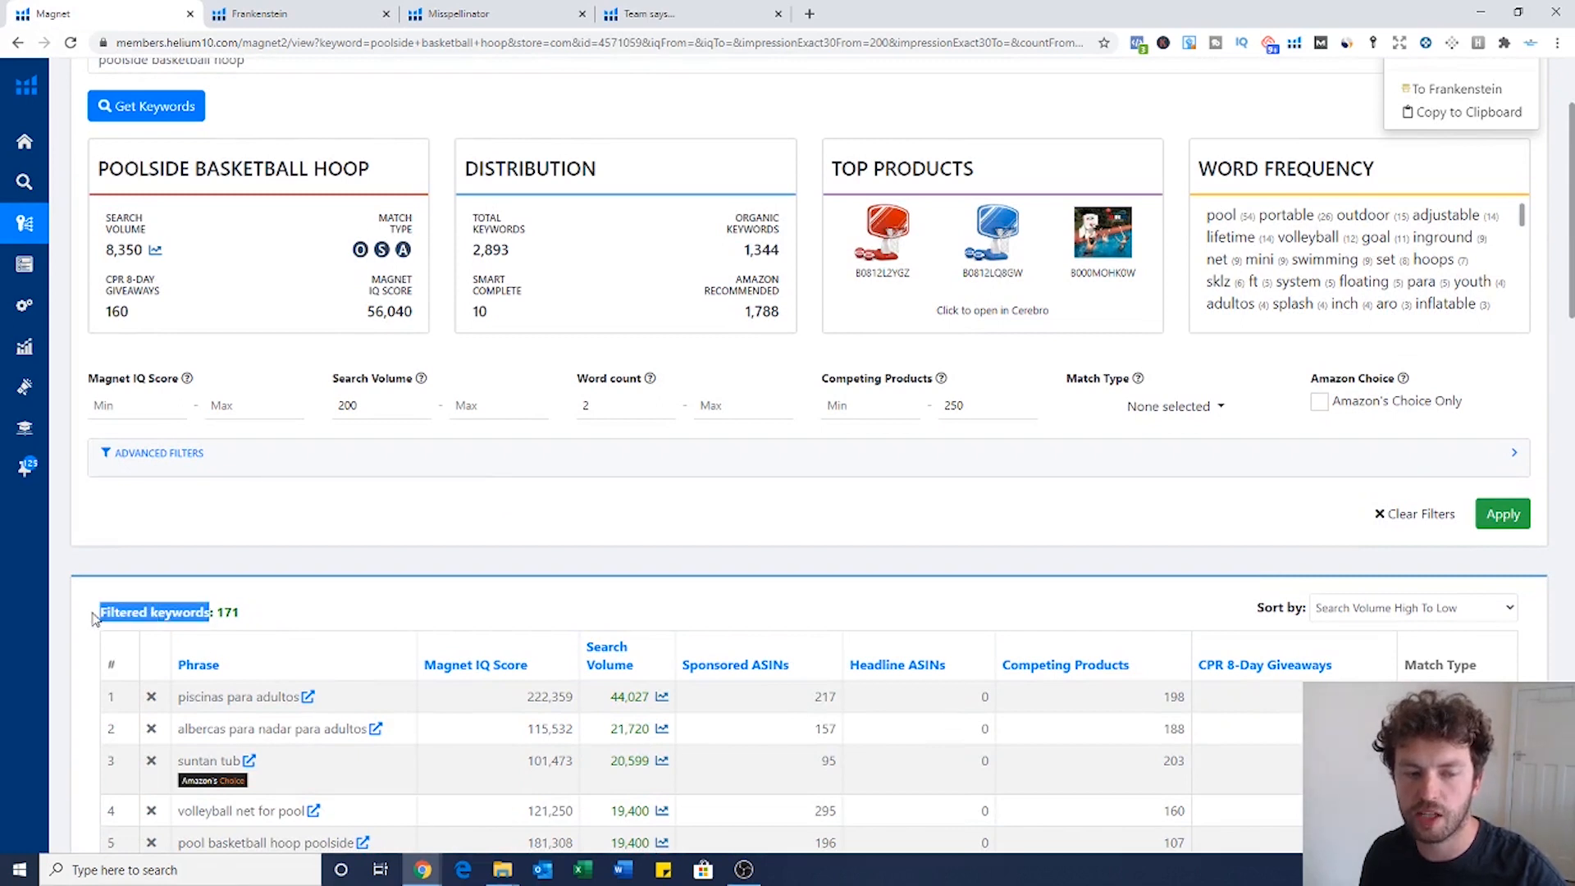
Step: In Frankenstein, look over the loaded keywords and enable Remove common words
{"action": "left_click", "coordinate": [310, 18]}
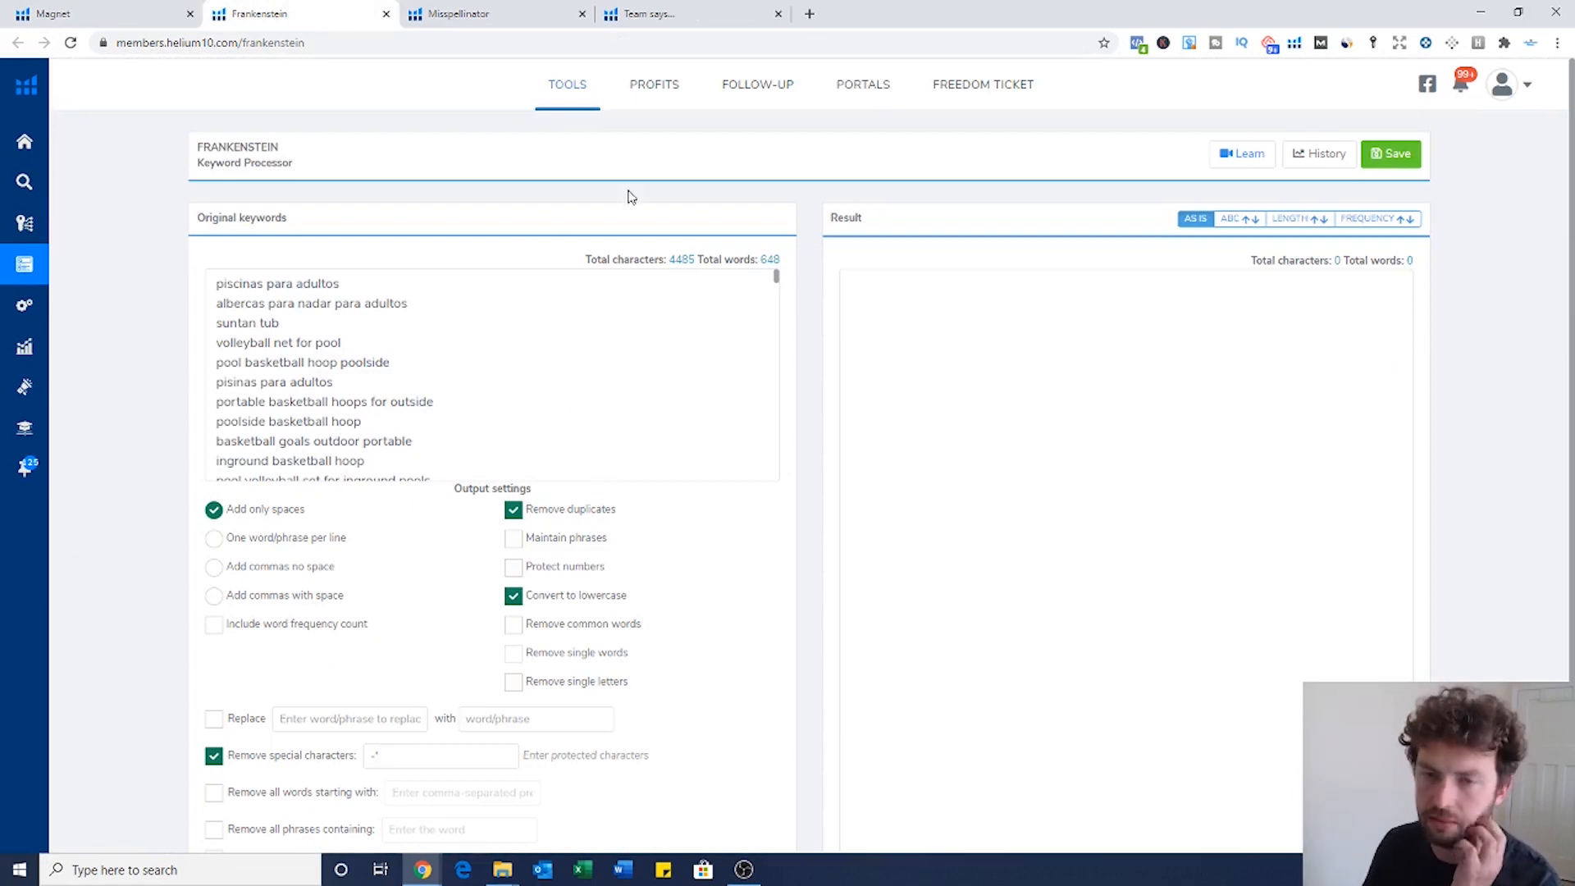
{"action": "left_click_drag", "start_coordinate": [394, 383], "coordinate": [215, 283]}
{"action": "left_click", "coordinate": [443, 442]}
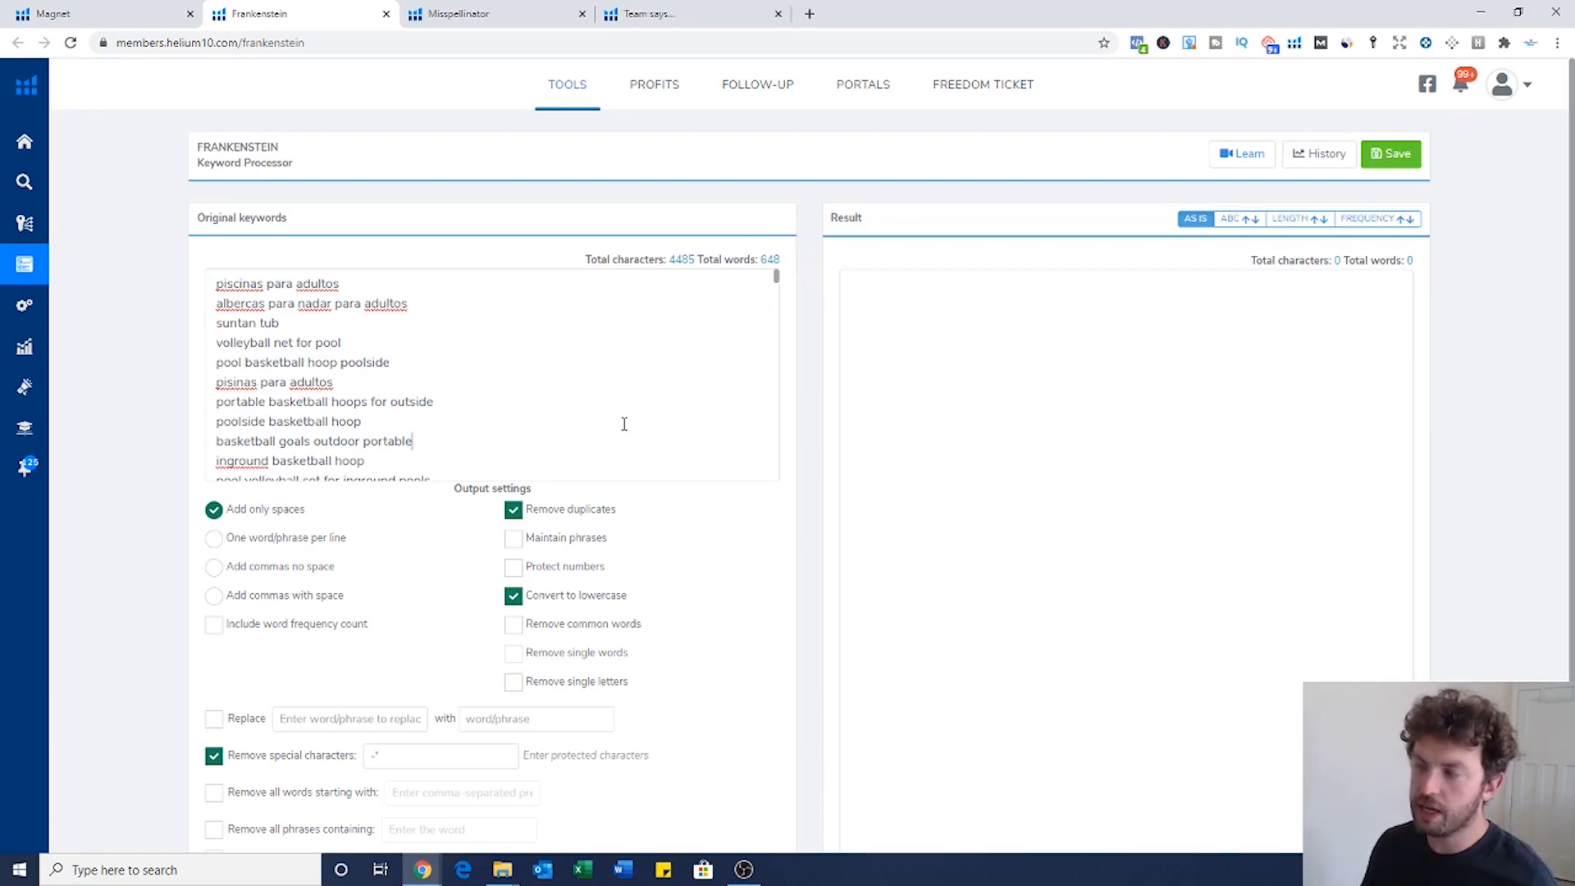
{"action": "scroll", "coordinate": [629, 359], "scroll_direction": "down", "scroll_amount": 1}
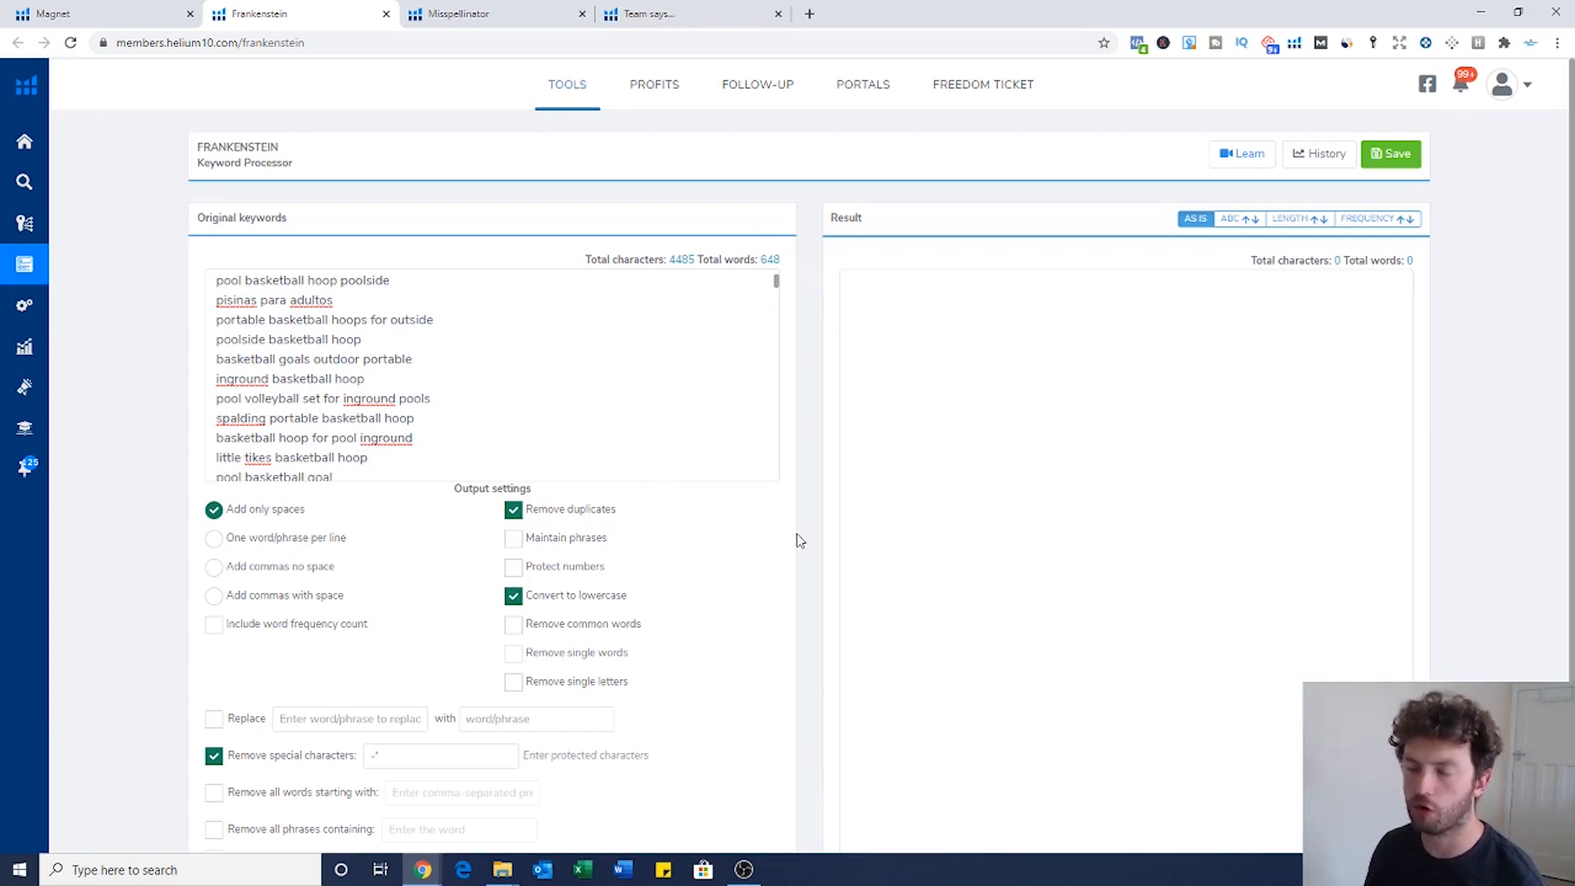
{"action": "left_click", "coordinate": [515, 630]}
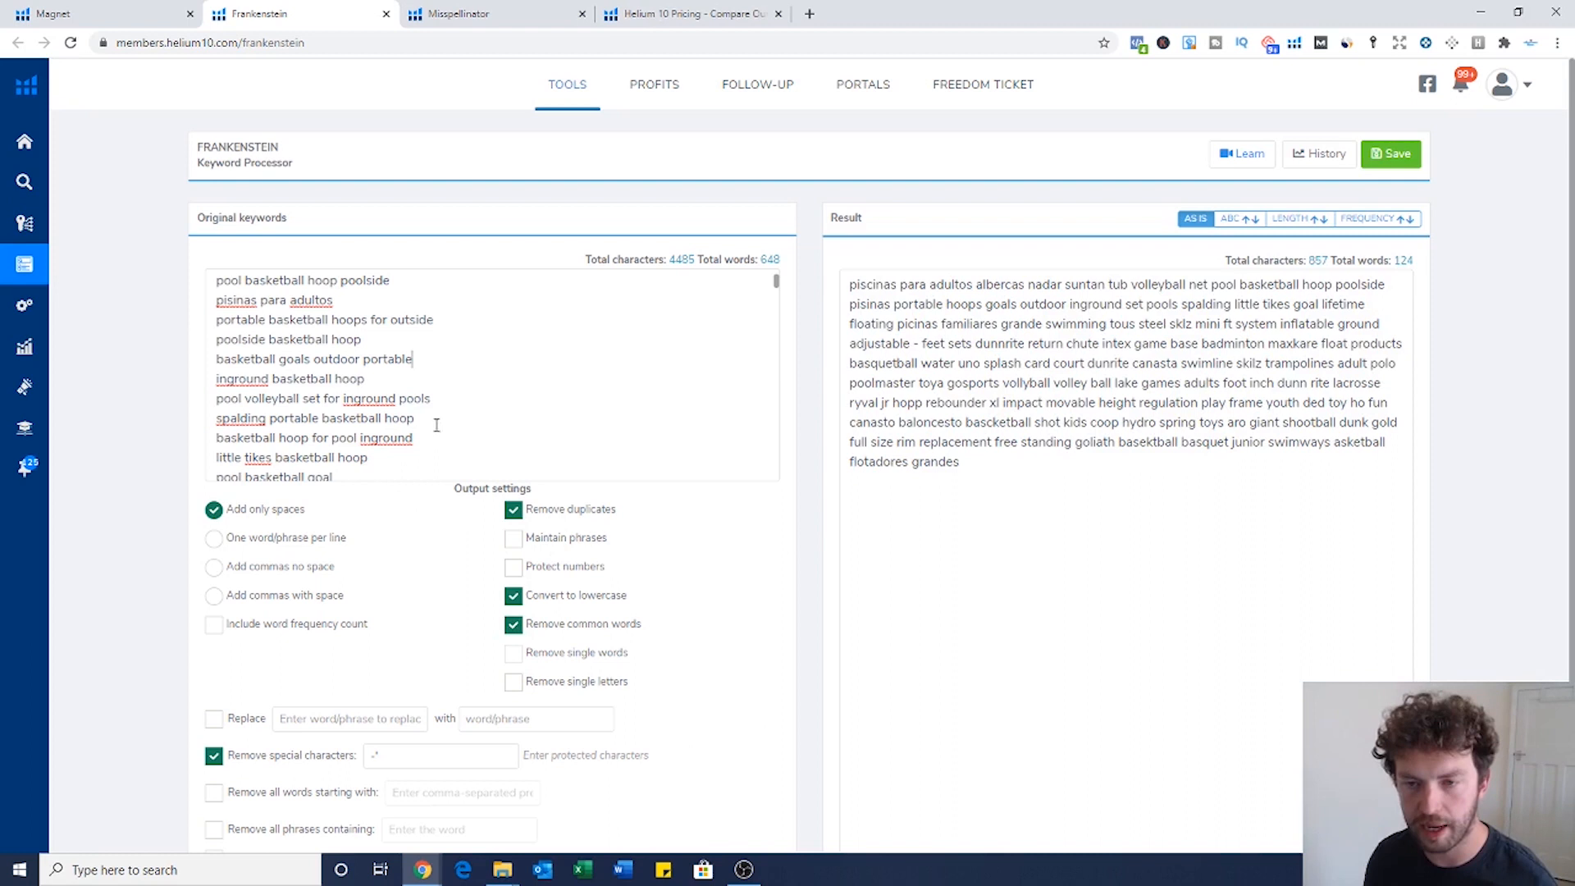
Step: Select the original keywords, then the processed 124-word result, in Frankenstein
{"action": "left_click", "coordinate": [437, 327]}
{"action": "key", "text": "ctrl+a"}
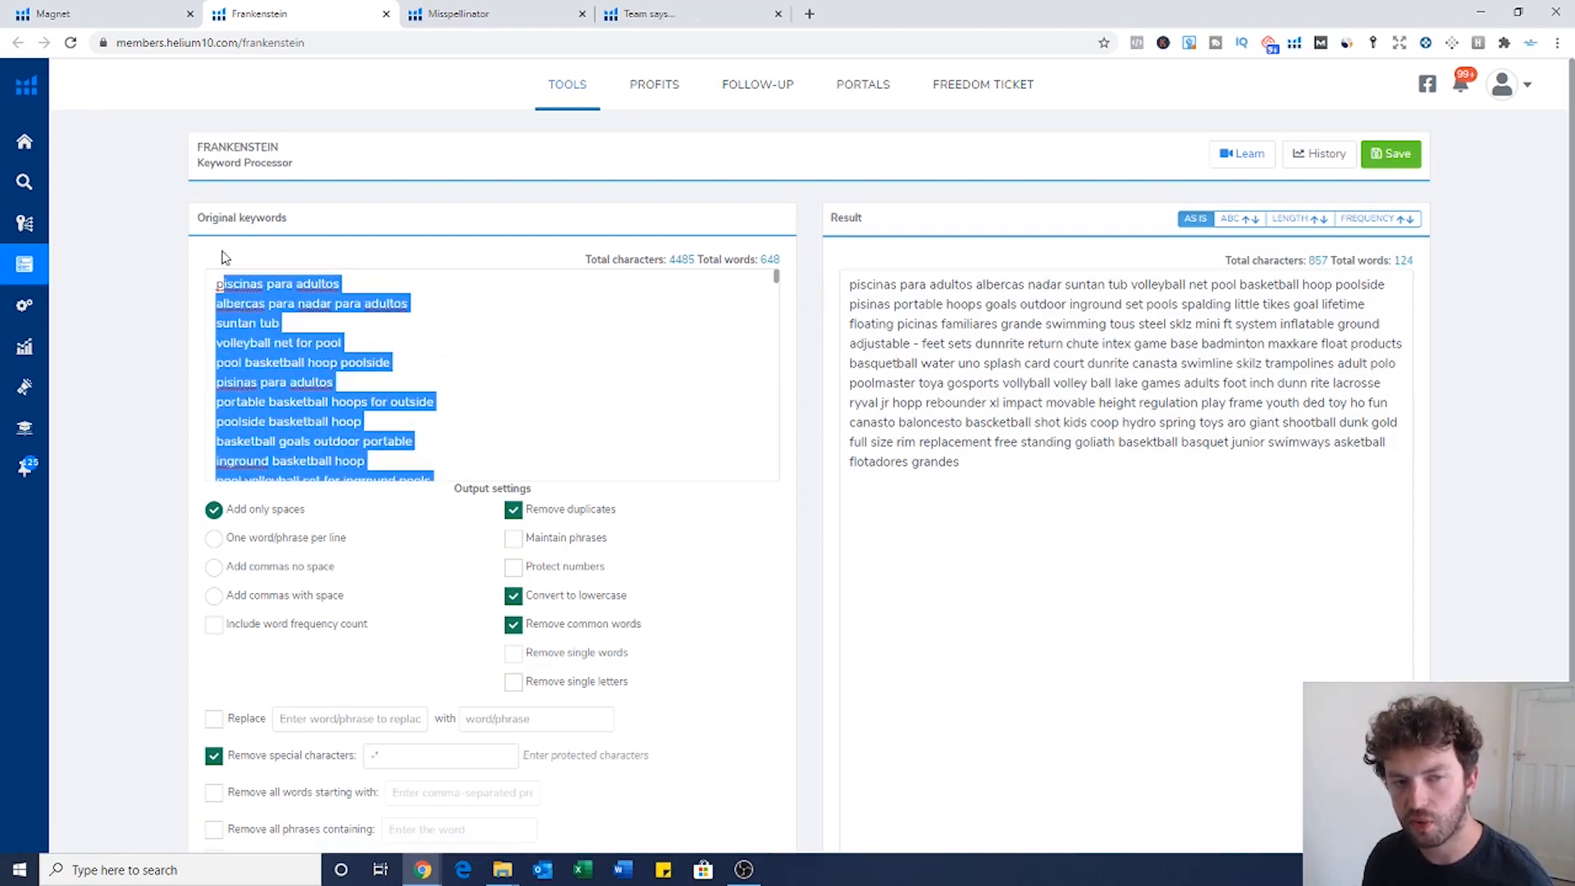
{"action": "left_click", "coordinate": [996, 476]}
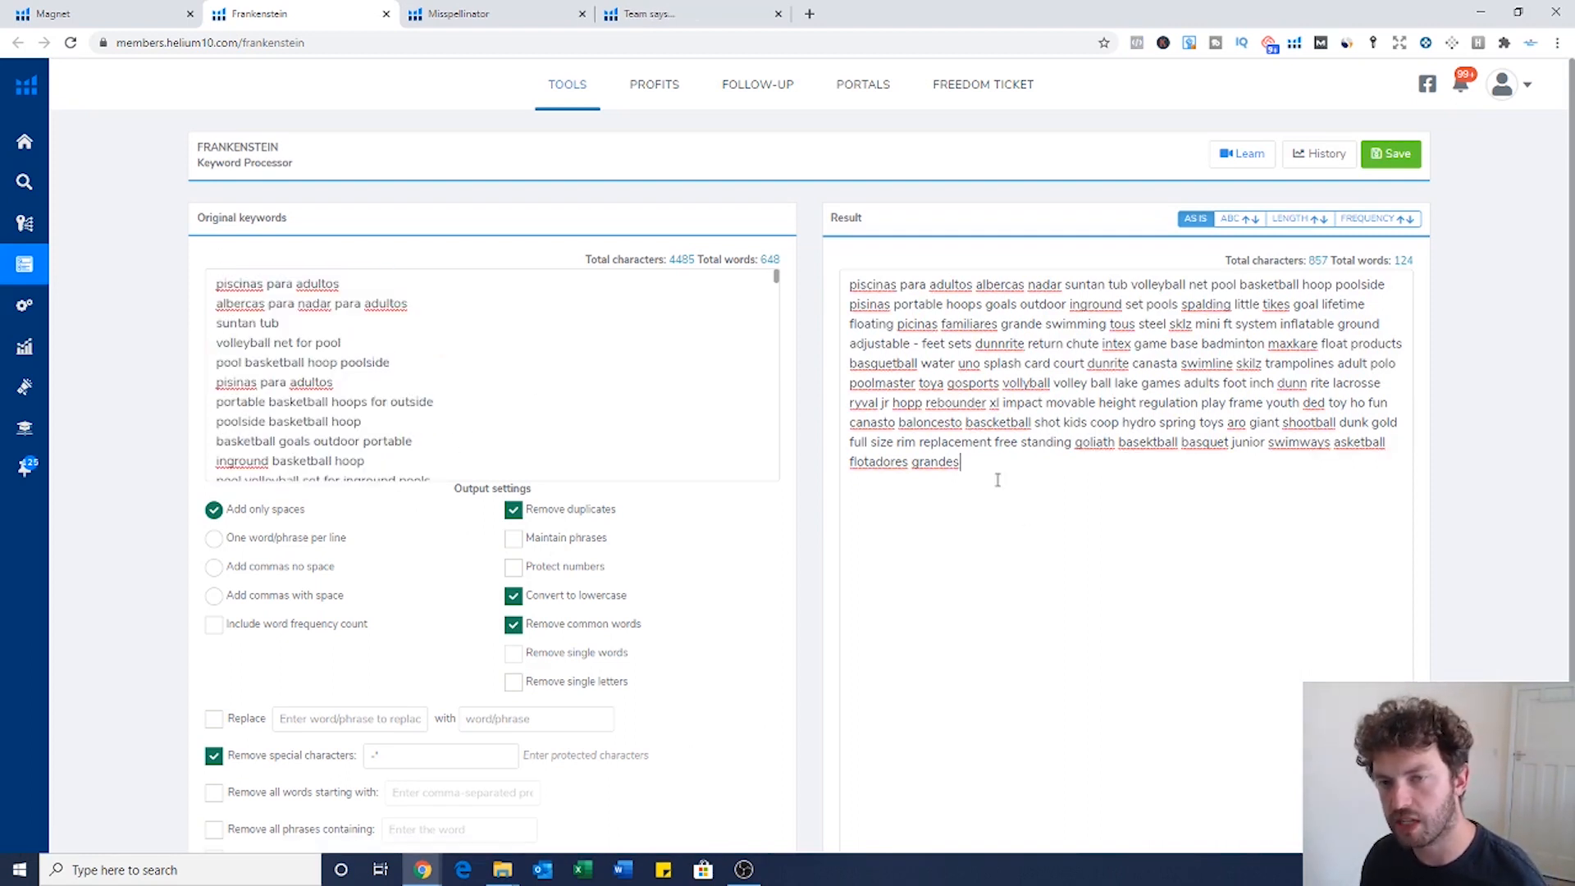
{"action": "left_click_drag", "start_coordinate": [994, 466], "coordinate": [848, 280]}
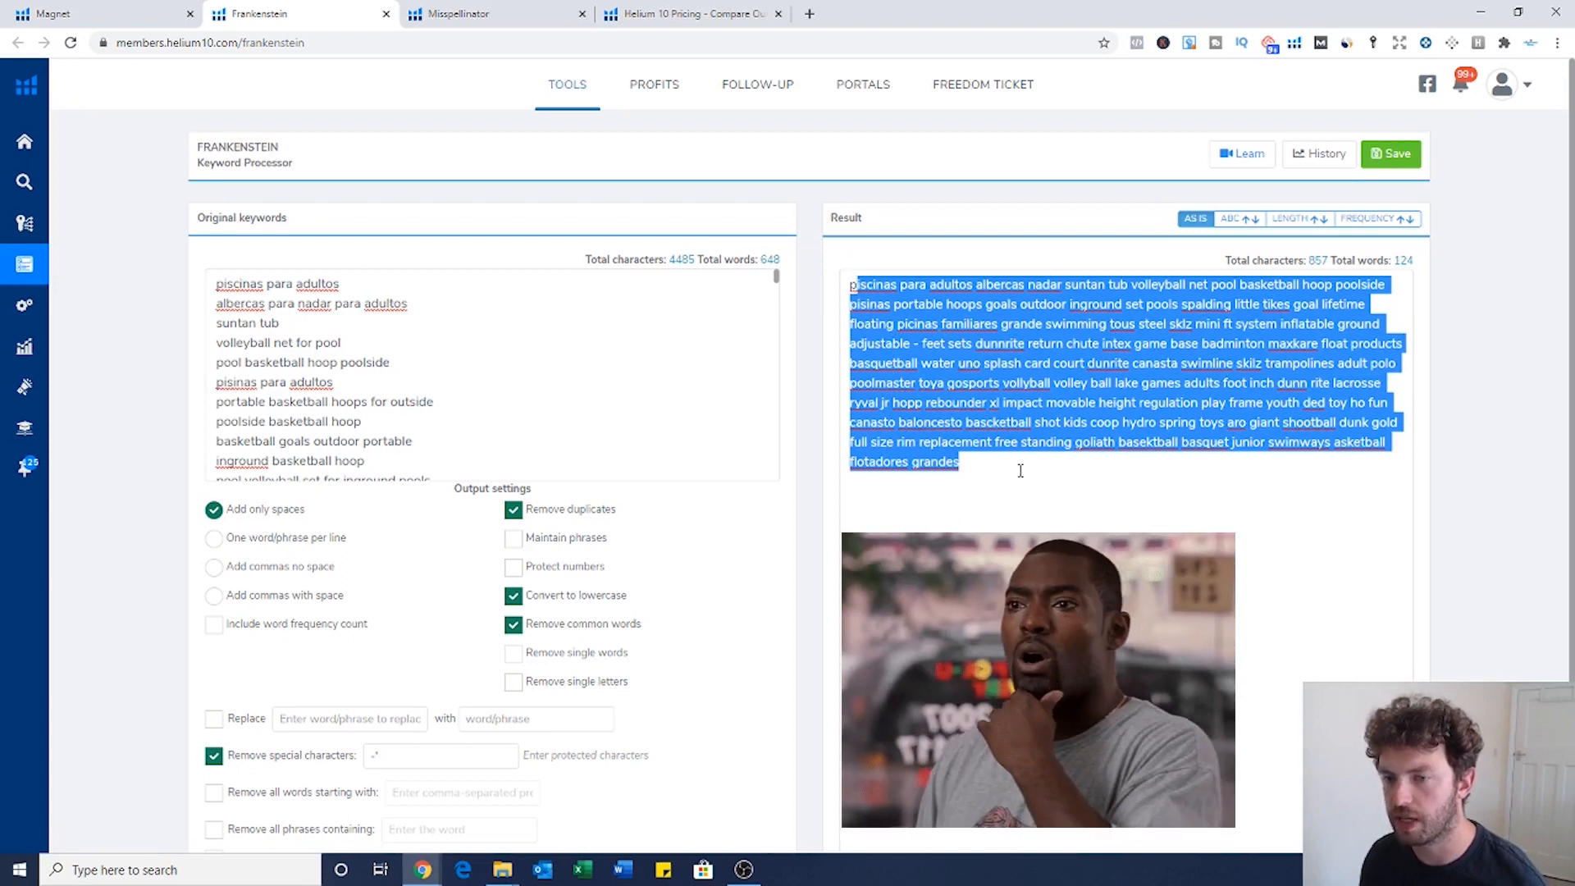
{"action": "left_click", "coordinate": [1067, 520]}
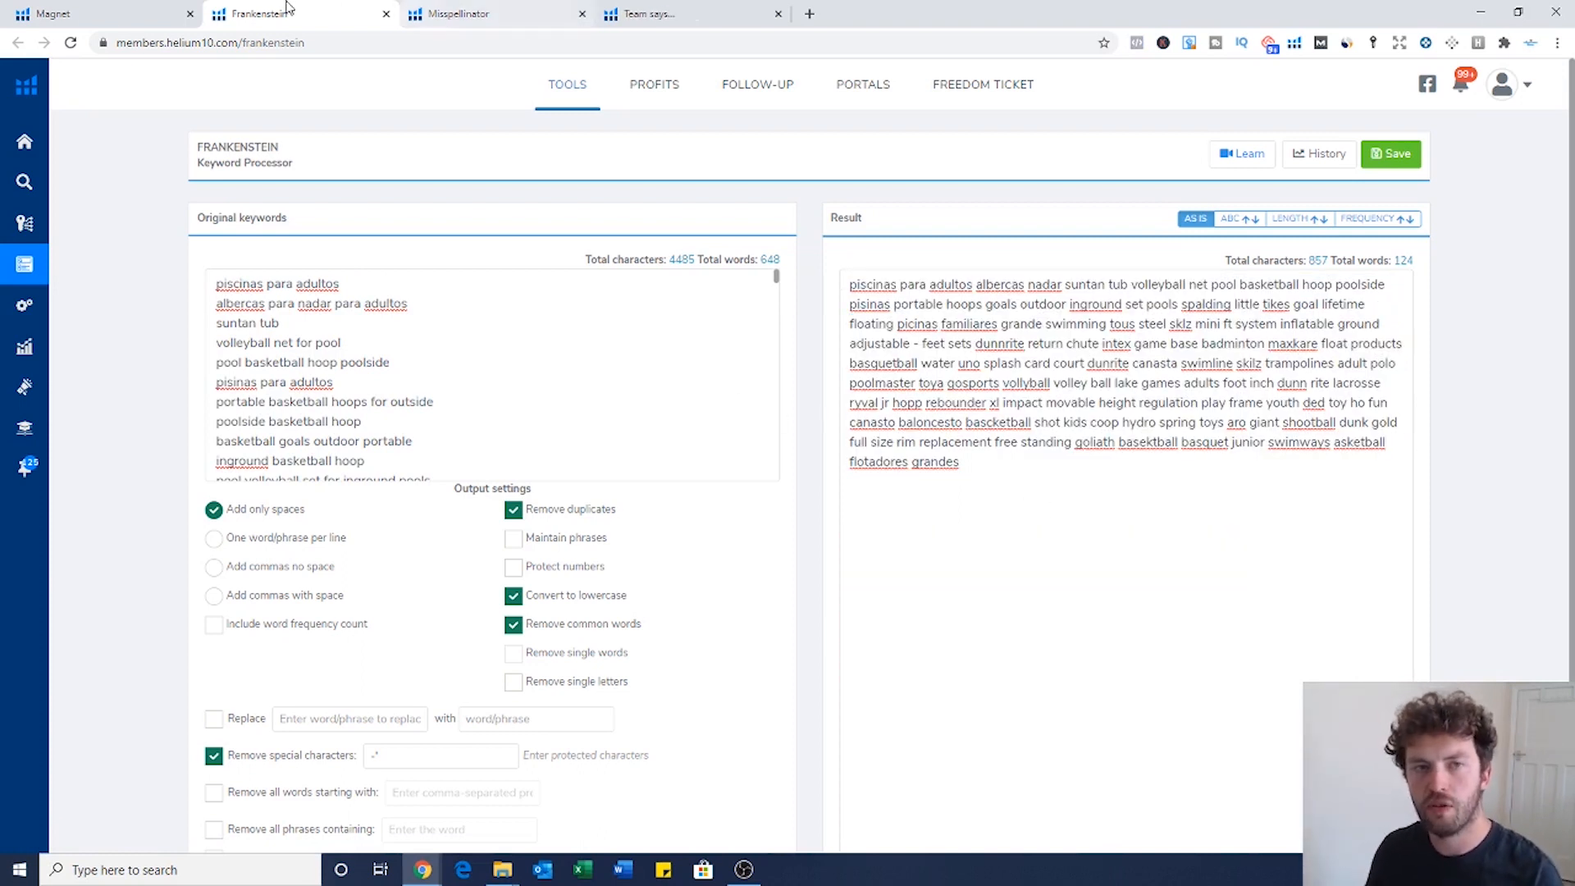
Step: Compare against the Magnet table, reselect the full Frankenstein result, then return to Magnet's results
{"action": "left_click", "coordinate": [121, 17]}
{"action": "scroll", "coordinate": [378, 615], "scroll_direction": "down", "scroll_amount": 3}
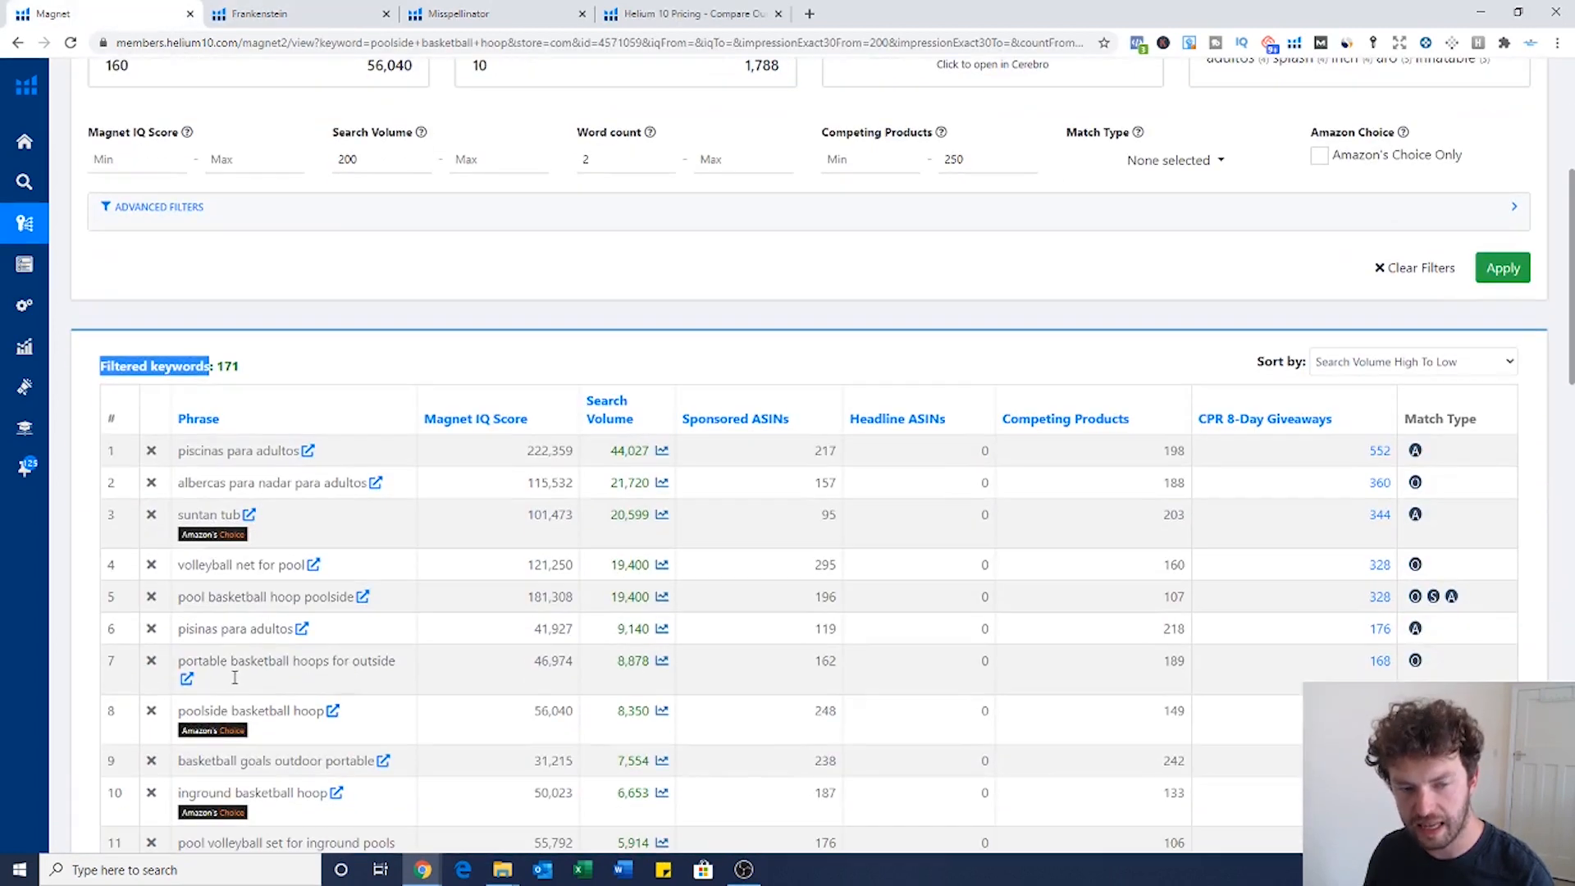
{"action": "key", "text": "ctrl+Tab"}
{"action": "left_click_drag", "start_coordinate": [1003, 468], "coordinate": [836, 288]}
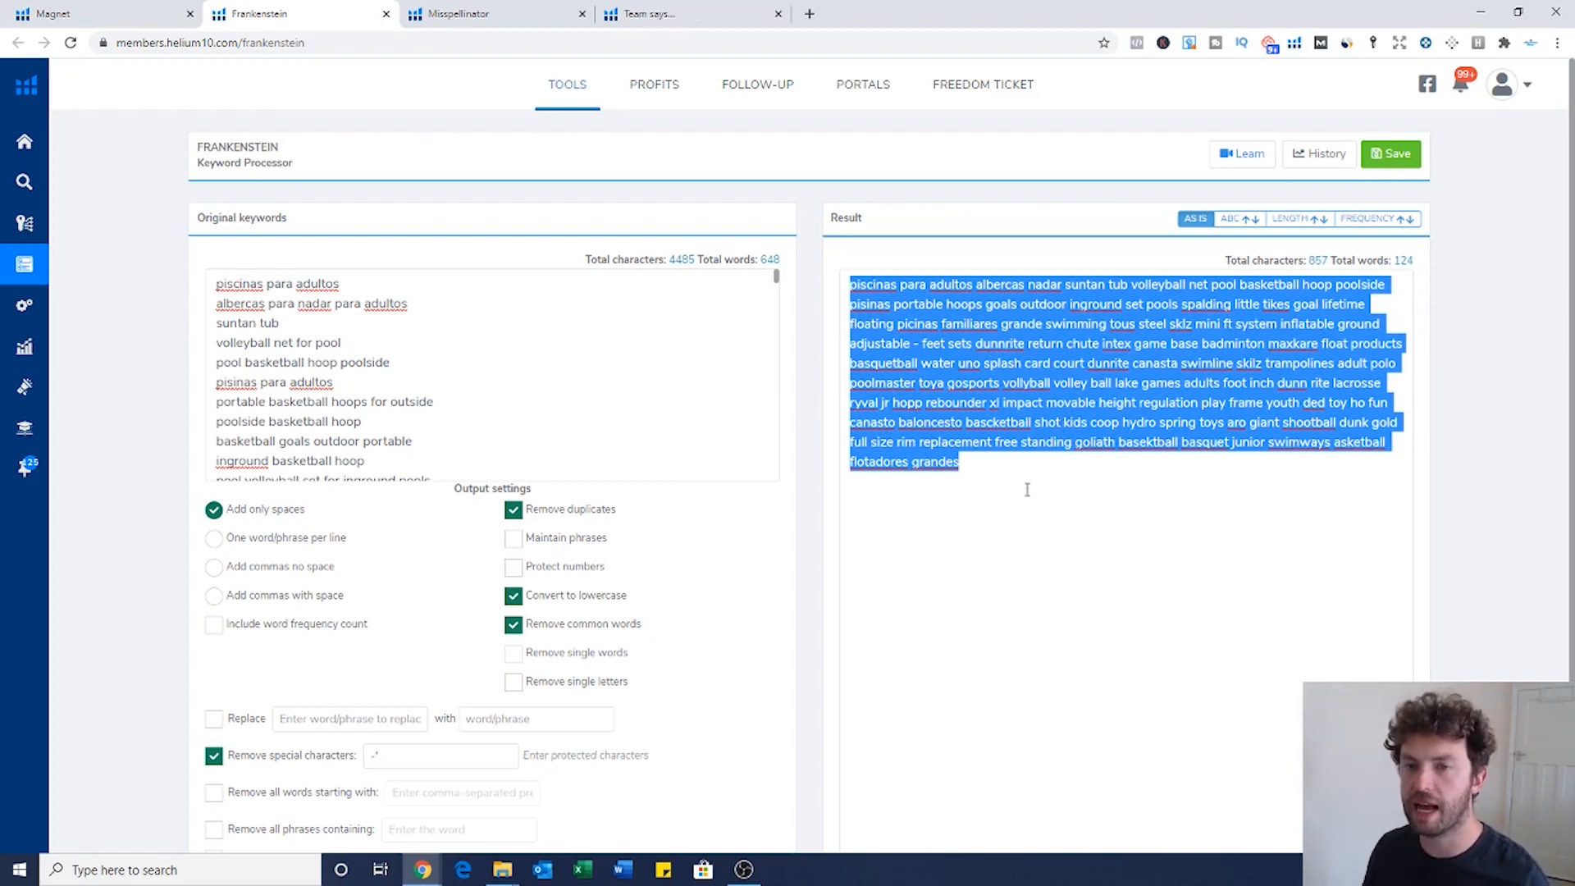
{"action": "left_click", "coordinate": [993, 492]}
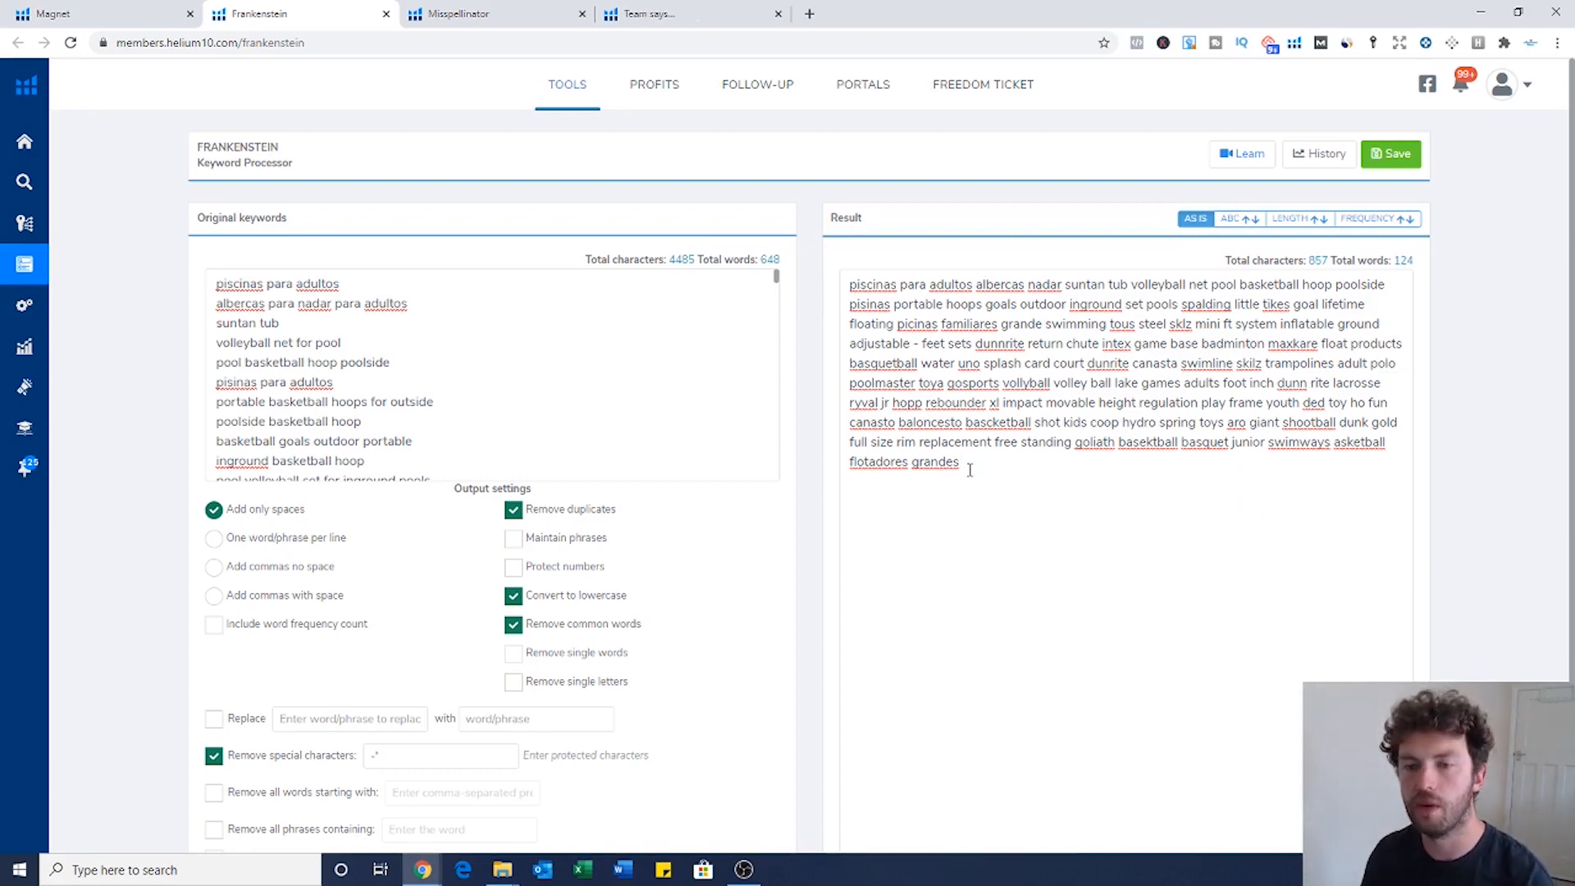
{"action": "triple_click", "coordinate": [976, 480]}
{"action": "left_click", "coordinate": [987, 464]}
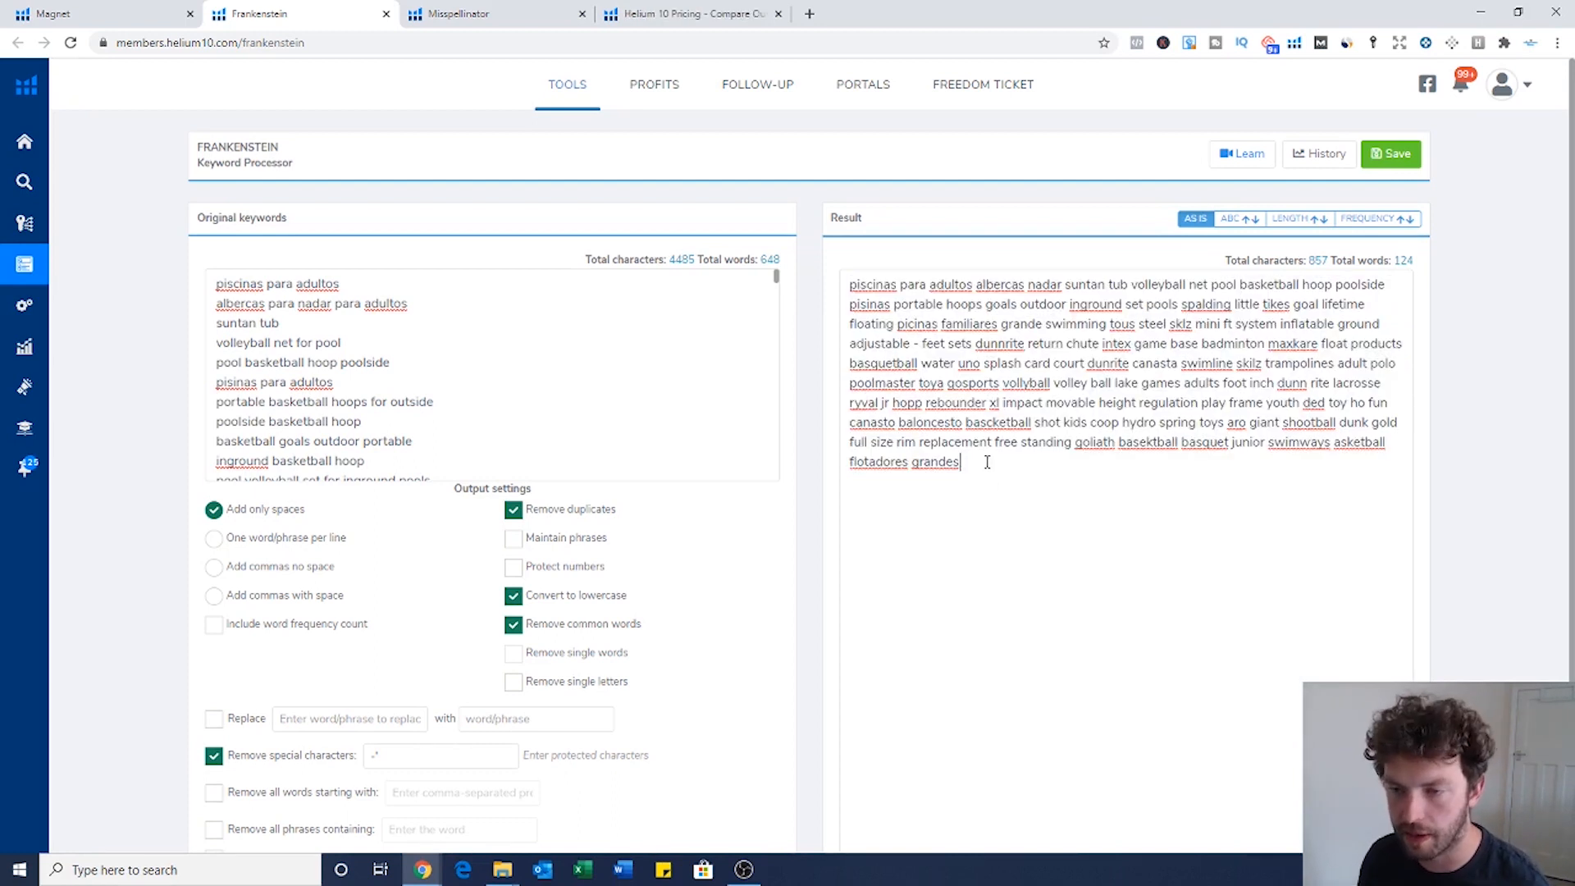
{"action": "key", "text": "ctrl+shift+Tab"}
{"action": "scroll", "coordinate": [648, 366], "scroll_direction": "down", "scroll_amount": 2}
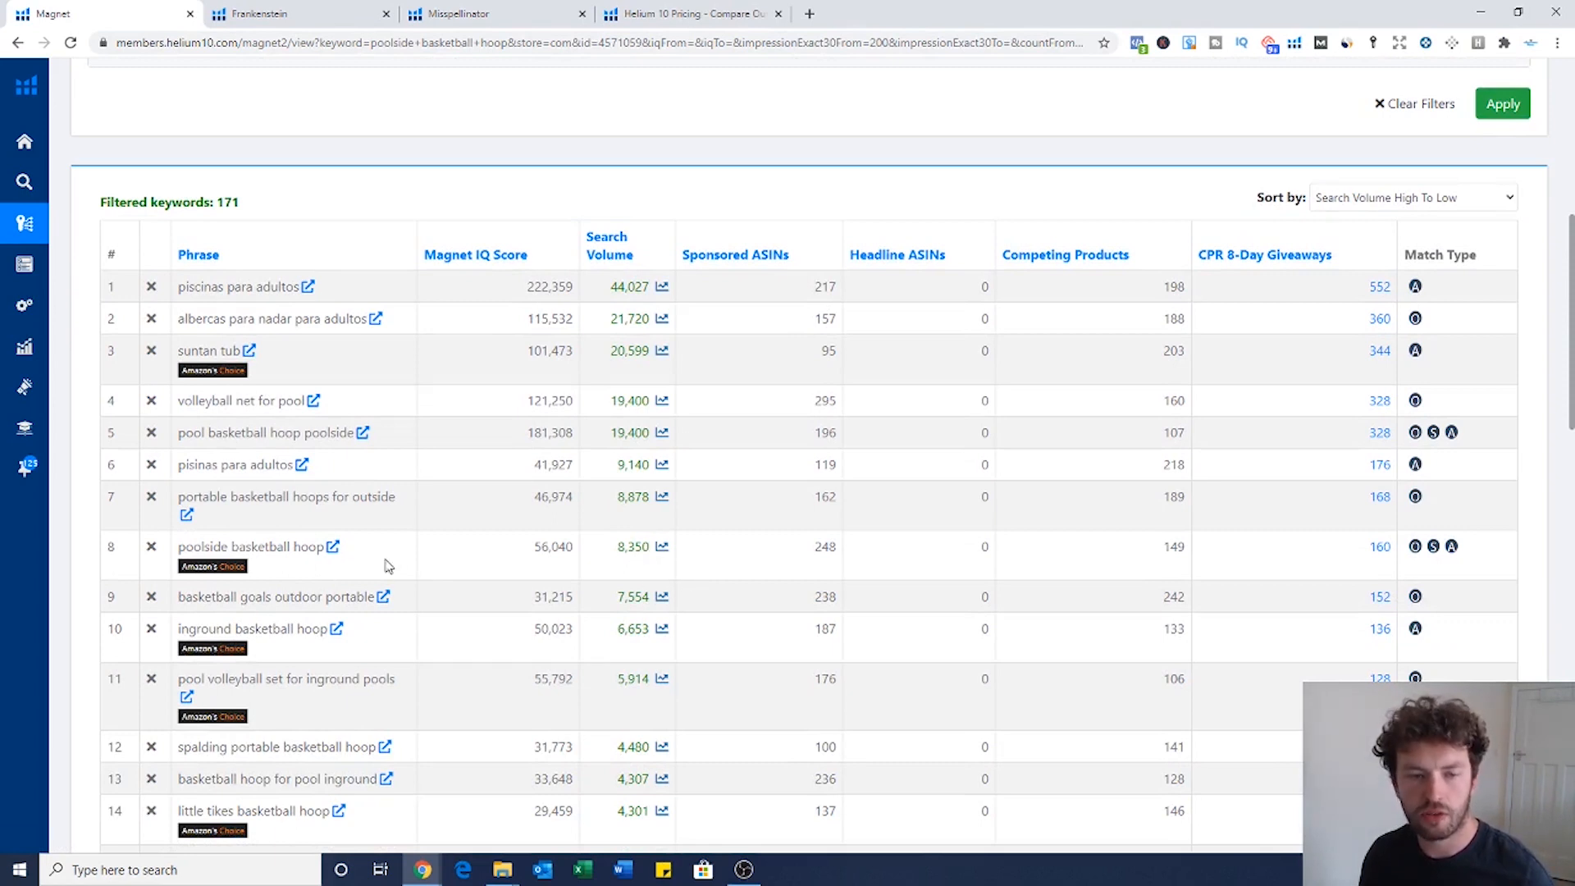
Step: Paste 'poolside basketball hoop' from Magnet into Misspellinator's Original keywords box
{"action": "left_click_drag", "start_coordinate": [324, 548], "coordinate": [172, 568]}
{"action": "key", "text": "ctrl+c"}
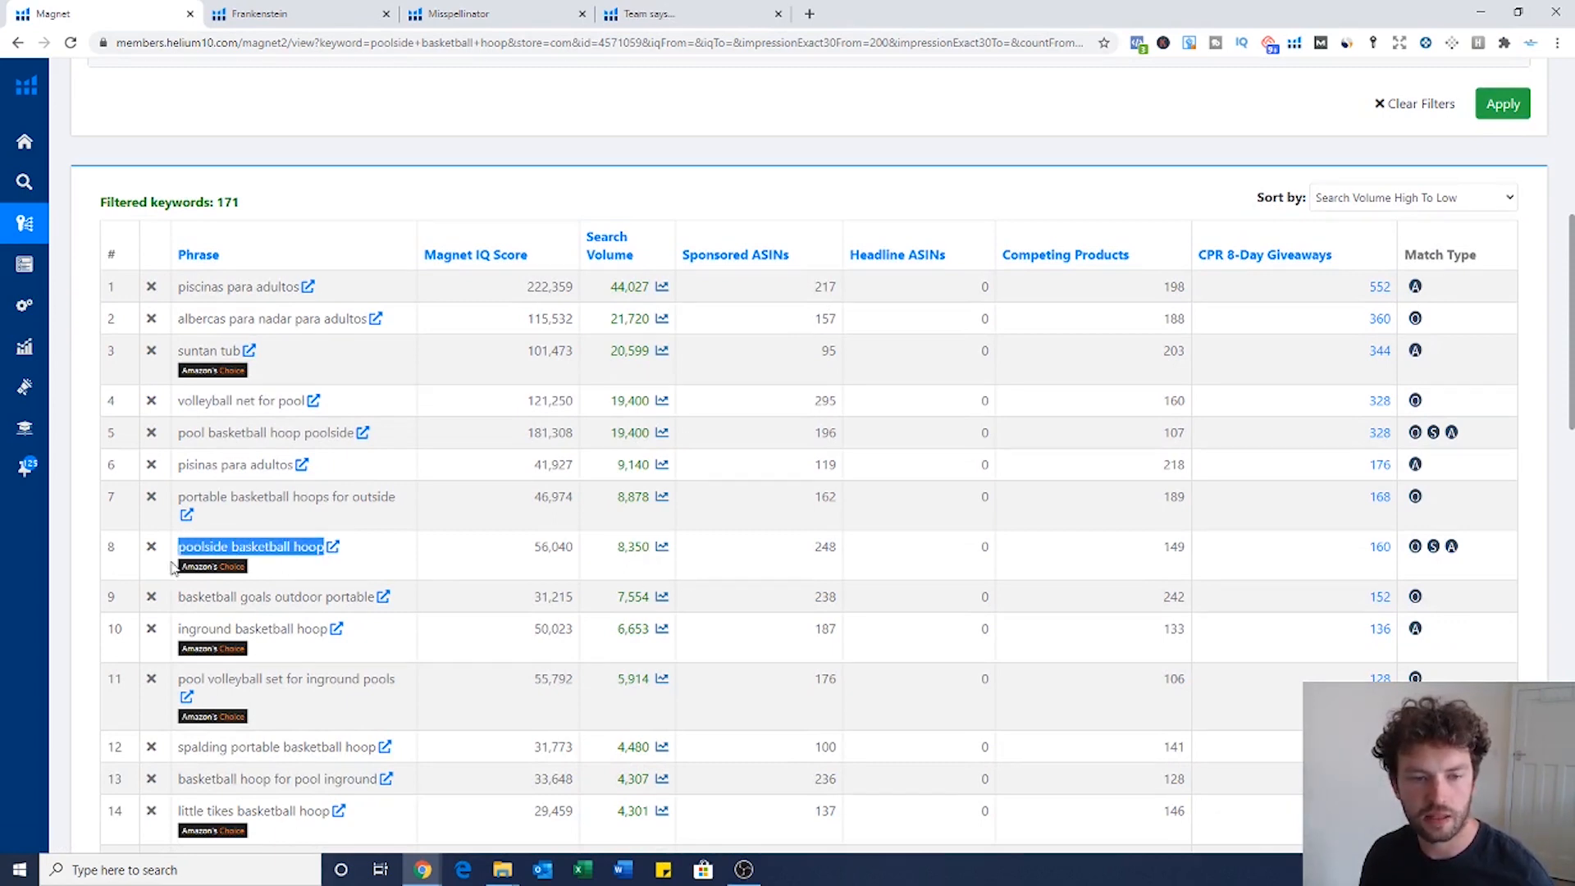
{"action": "left_click", "coordinate": [485, 13]}
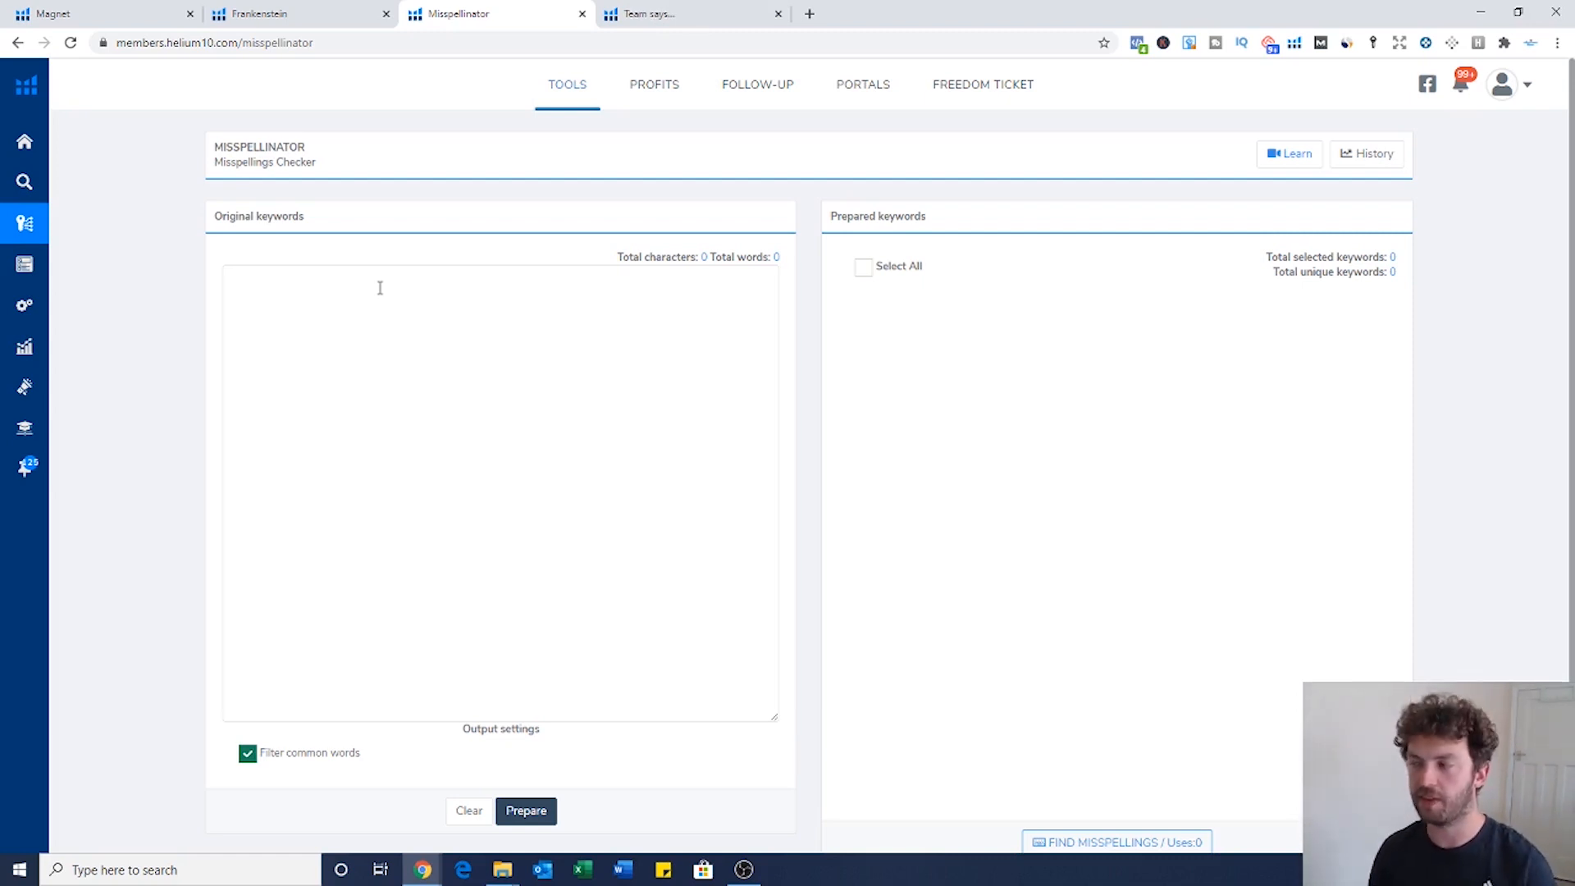
{"action": "key", "text": "ctrl+v"}
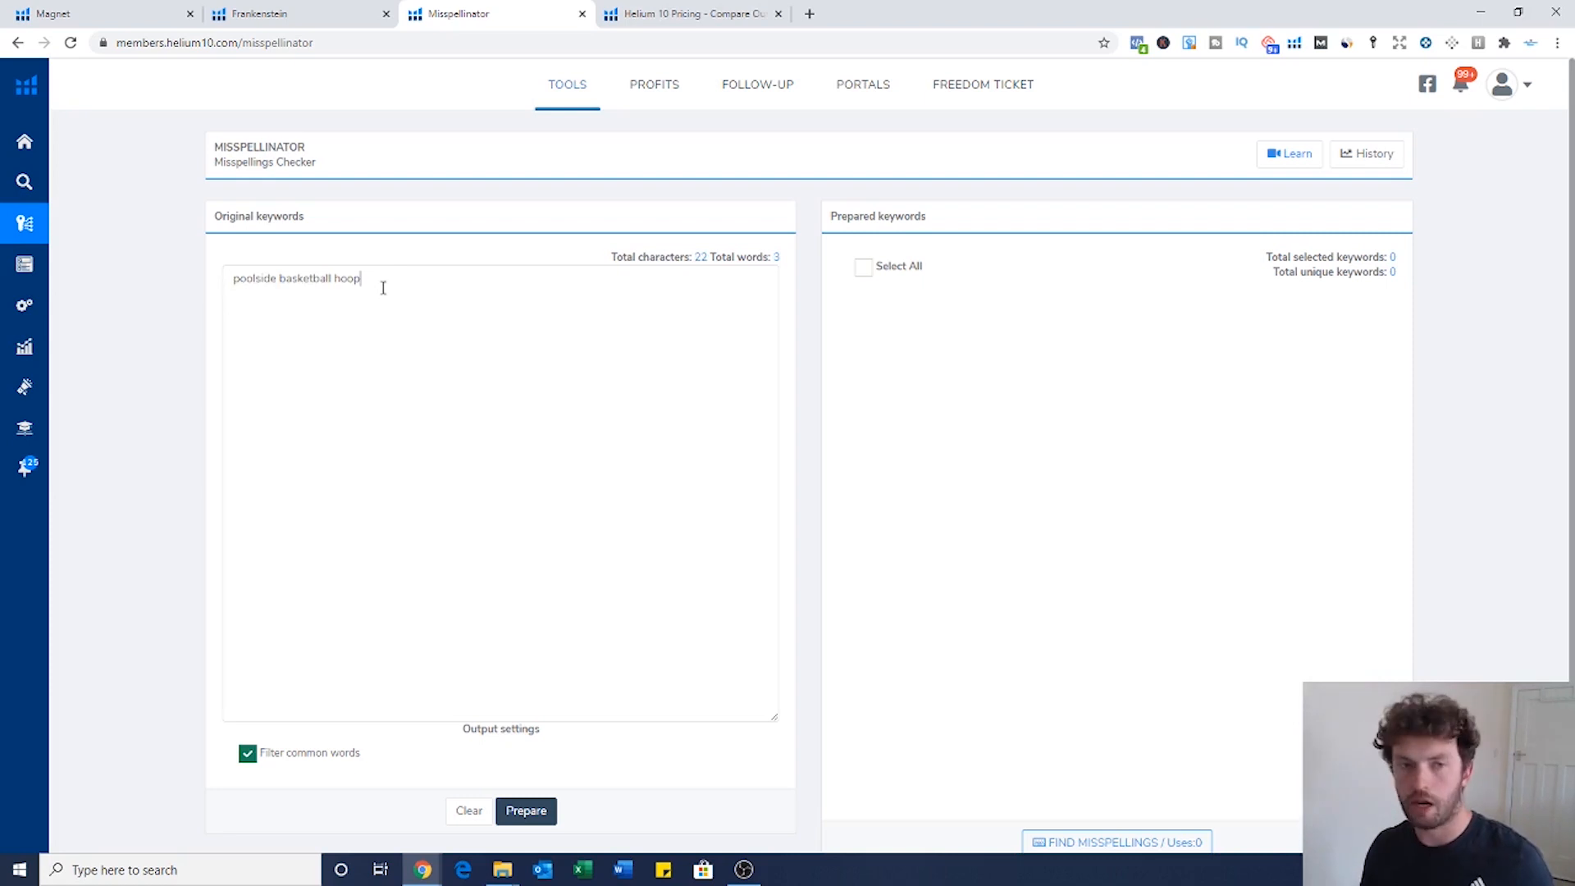
Step: Append 'pool volleyball set for inground pools' from Magnet to the original keywords
{"action": "key", "text": "ctrl+1"}
{"action": "scroll", "coordinate": [289, 568], "scroll_direction": "down", "scroll_amount": 1}
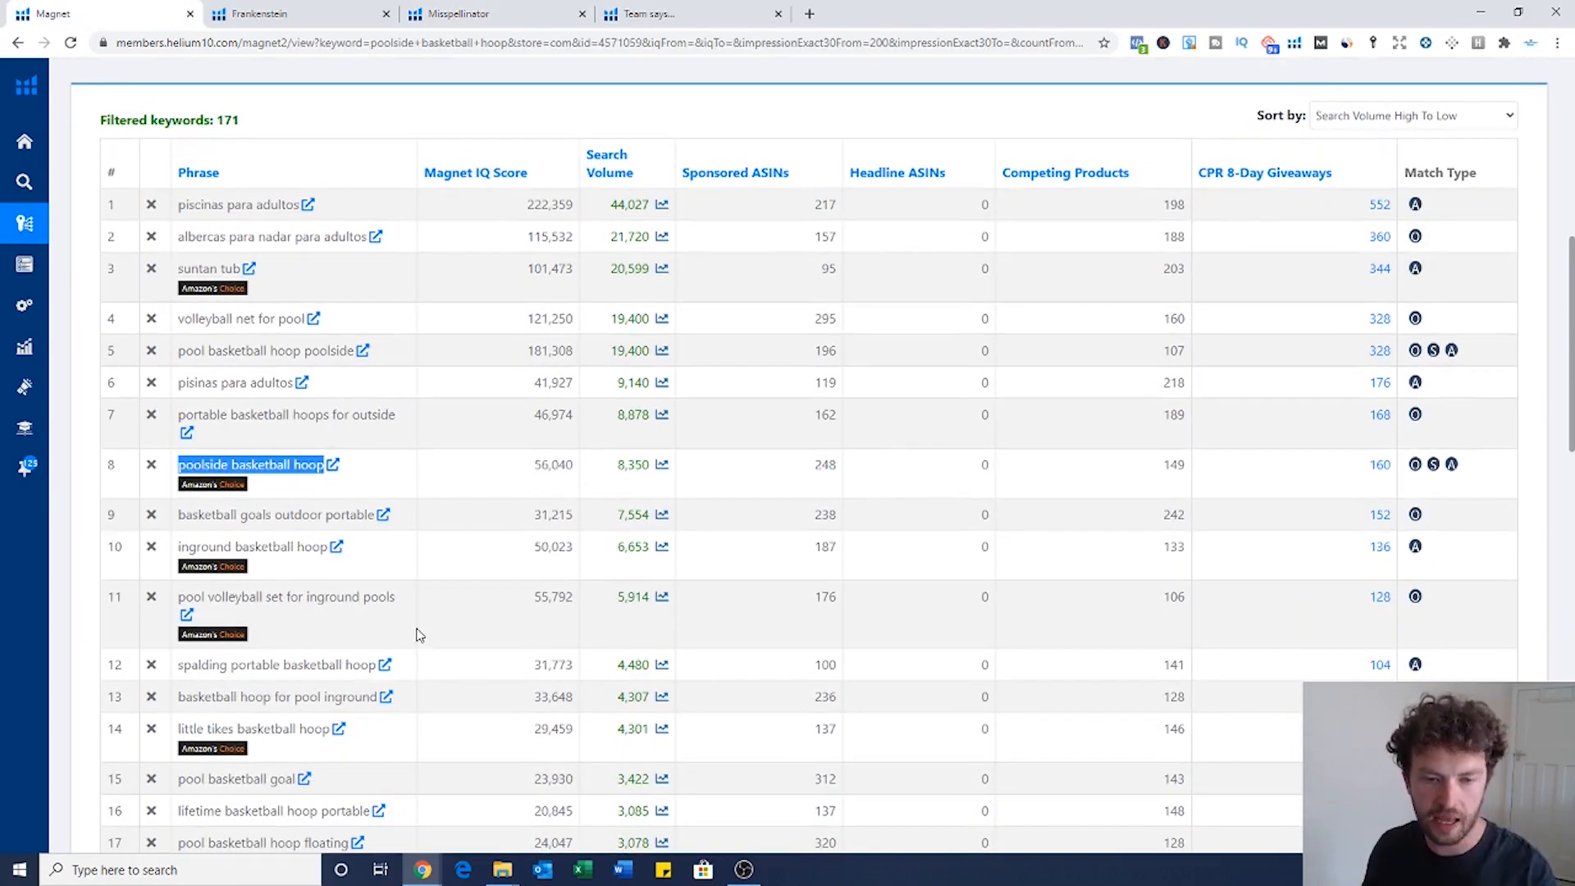
{"action": "left_click_drag", "start_coordinate": [398, 608], "coordinate": [184, 598]}
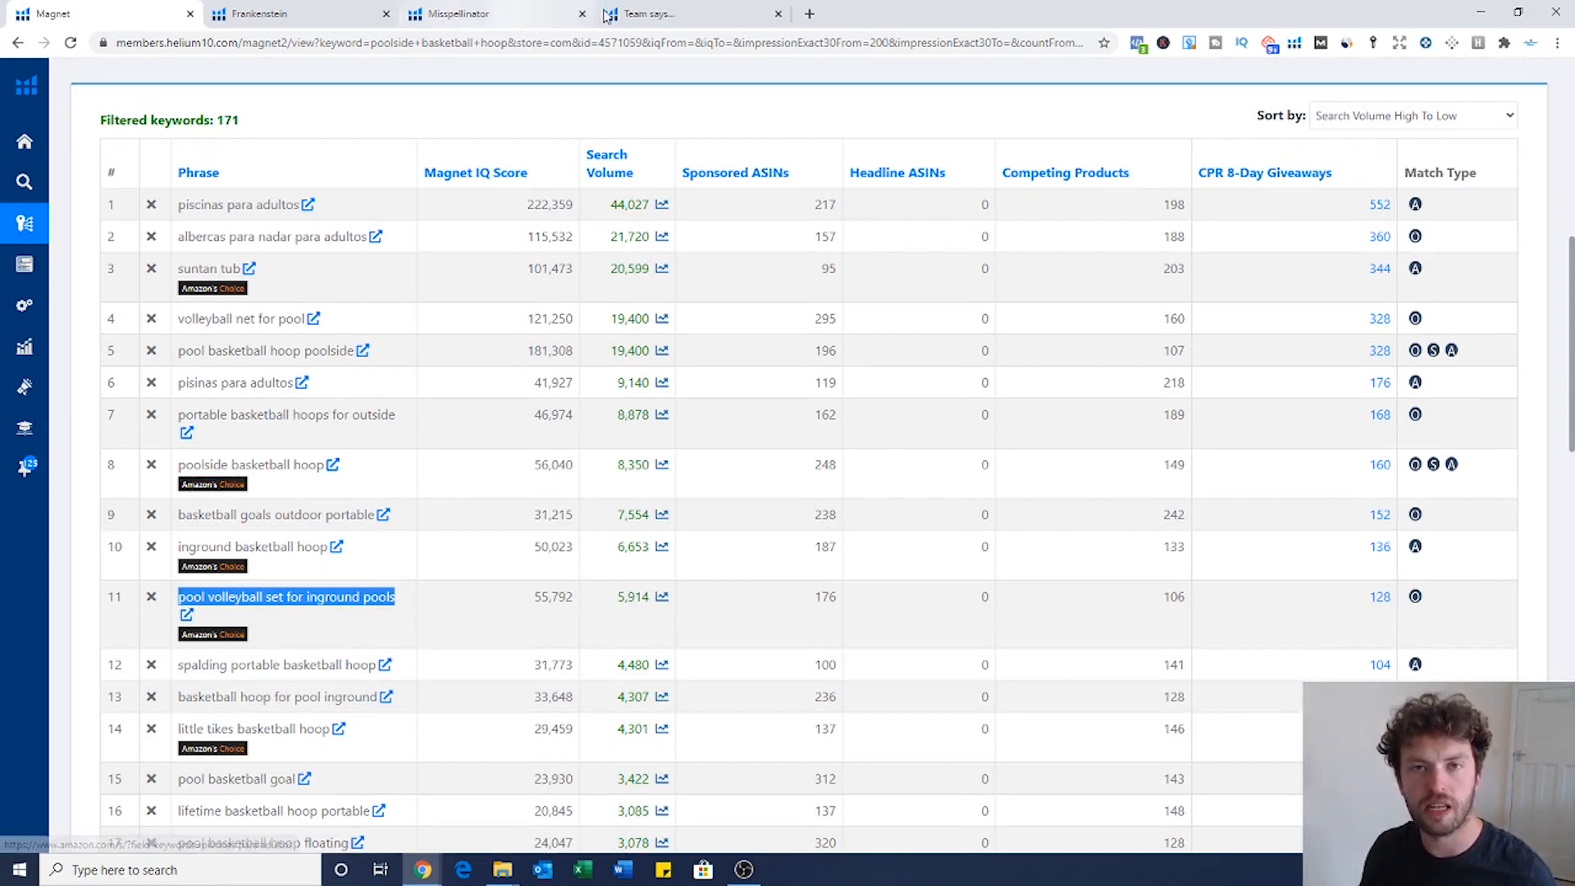
{"action": "left_click", "coordinate": [534, 15]}
{"action": "type", "text": "pool volleyball set for inground pools"}
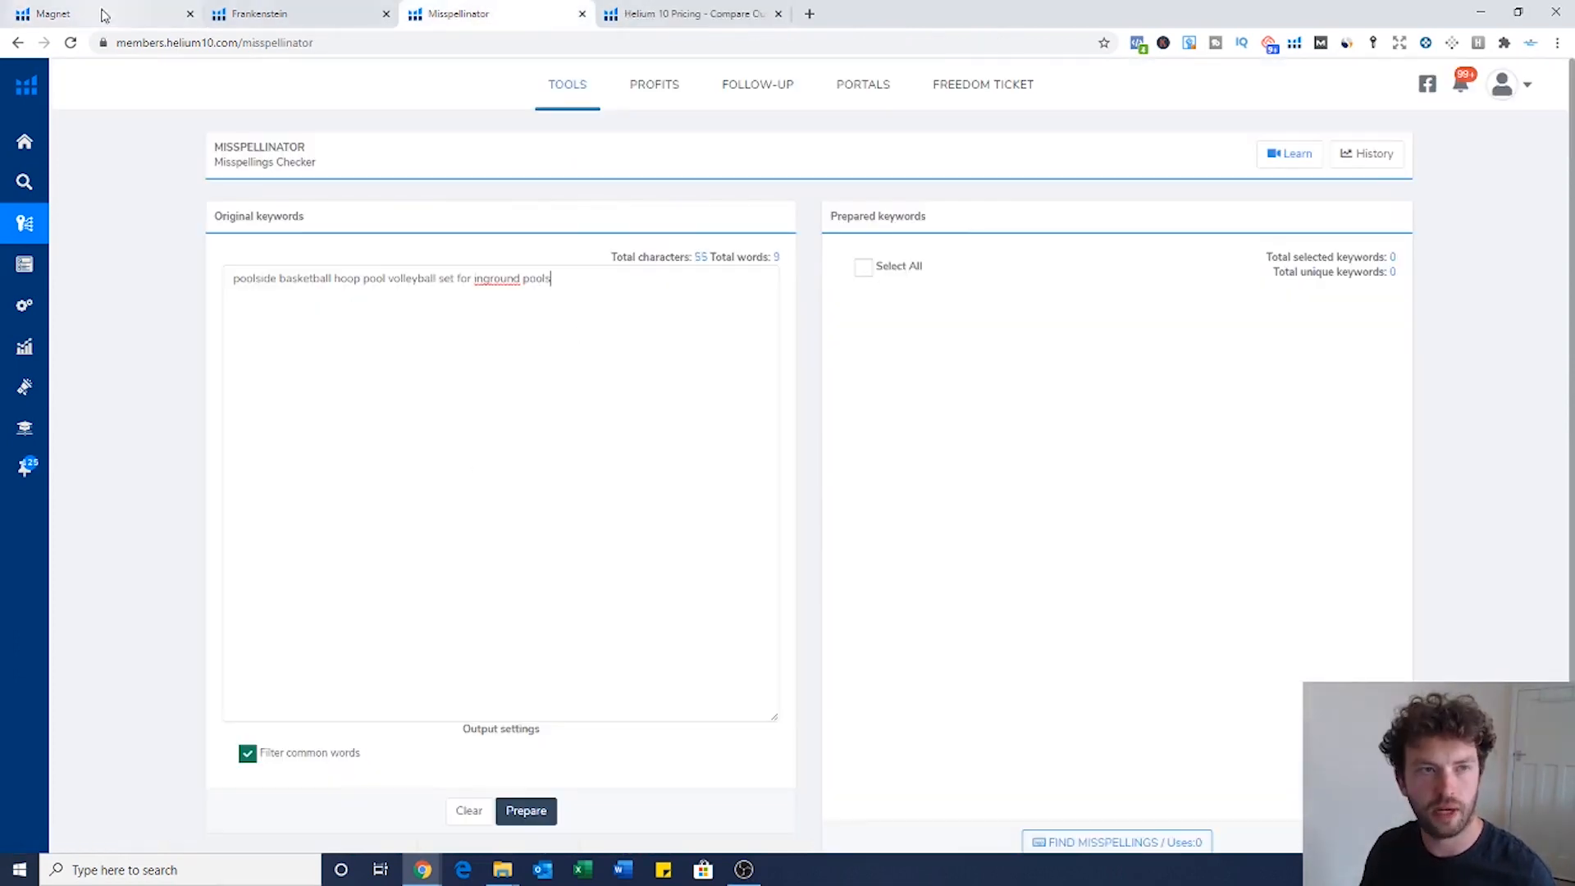
Step: Append 'lifetime basketball hoop portable' and prepare the keywords into ten unique words
{"action": "key", "text": "ctrl+1"}
{"action": "scroll", "coordinate": [369, 784], "scroll_direction": "down", "scroll_amount": 1}
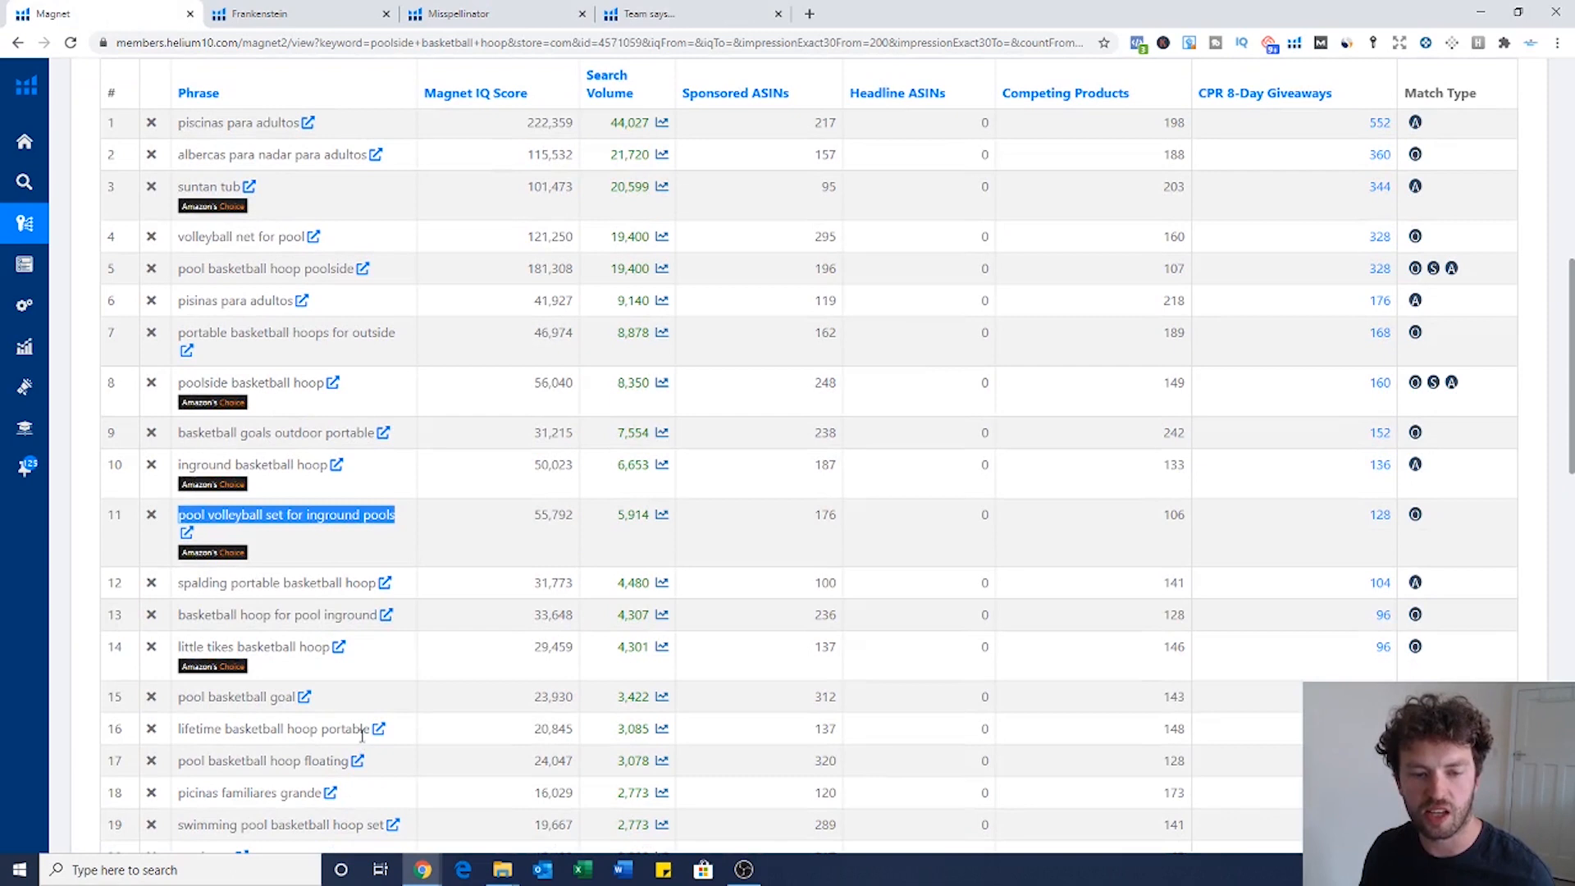
{"action": "left_click_drag", "start_coordinate": [369, 731], "coordinate": [178, 729]}
{"action": "key", "text": "ctrl+c"}
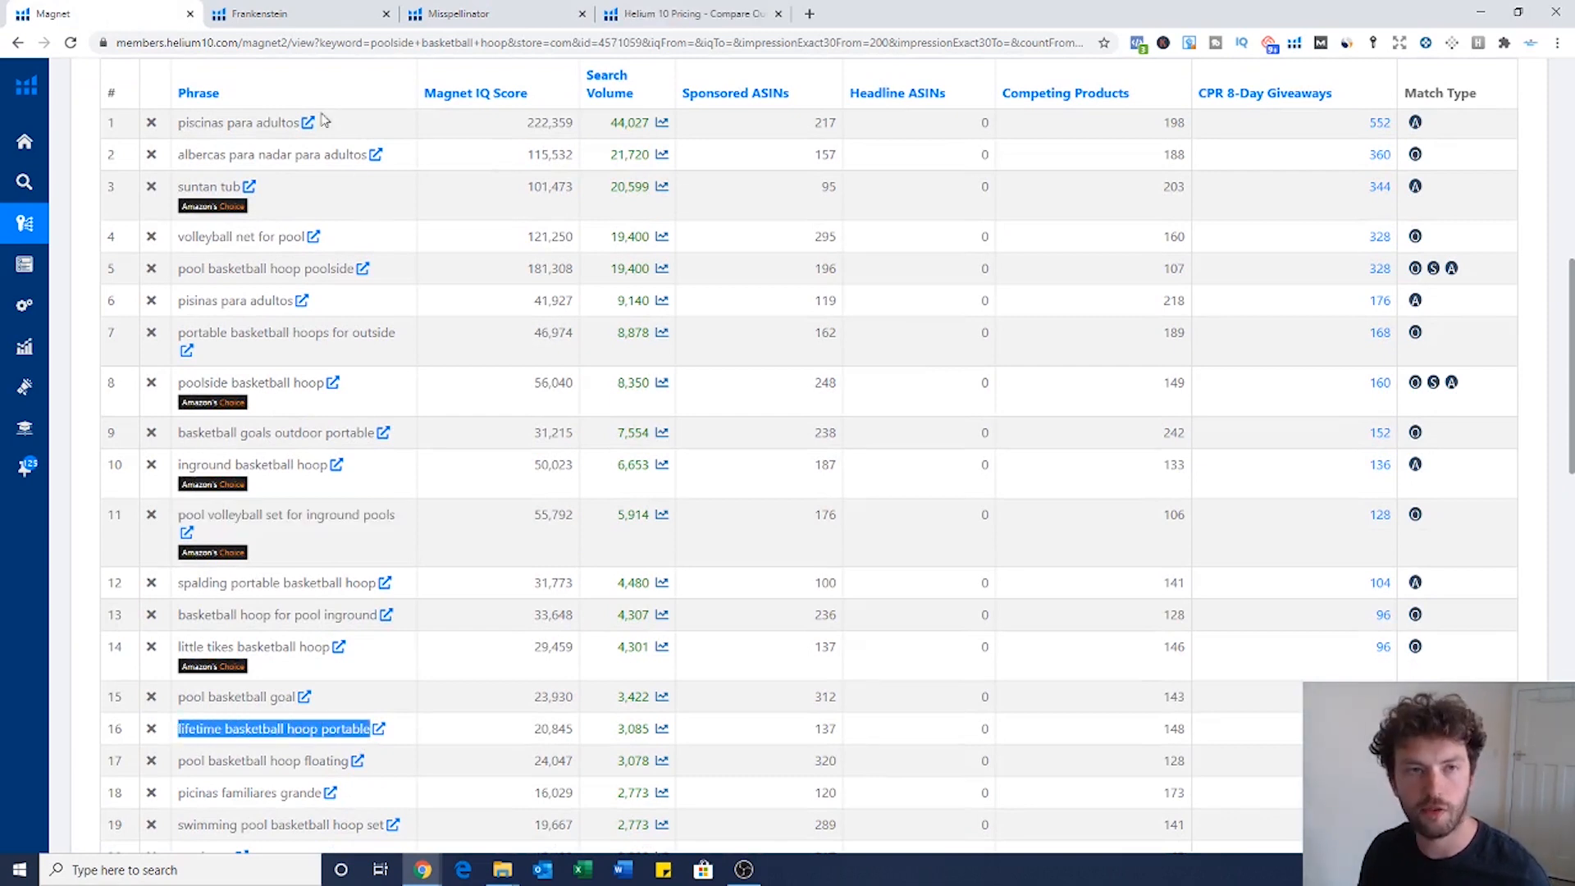
{"action": "left_click", "coordinate": [484, 14]}
{"action": "key", "text": "ctrl+v"}
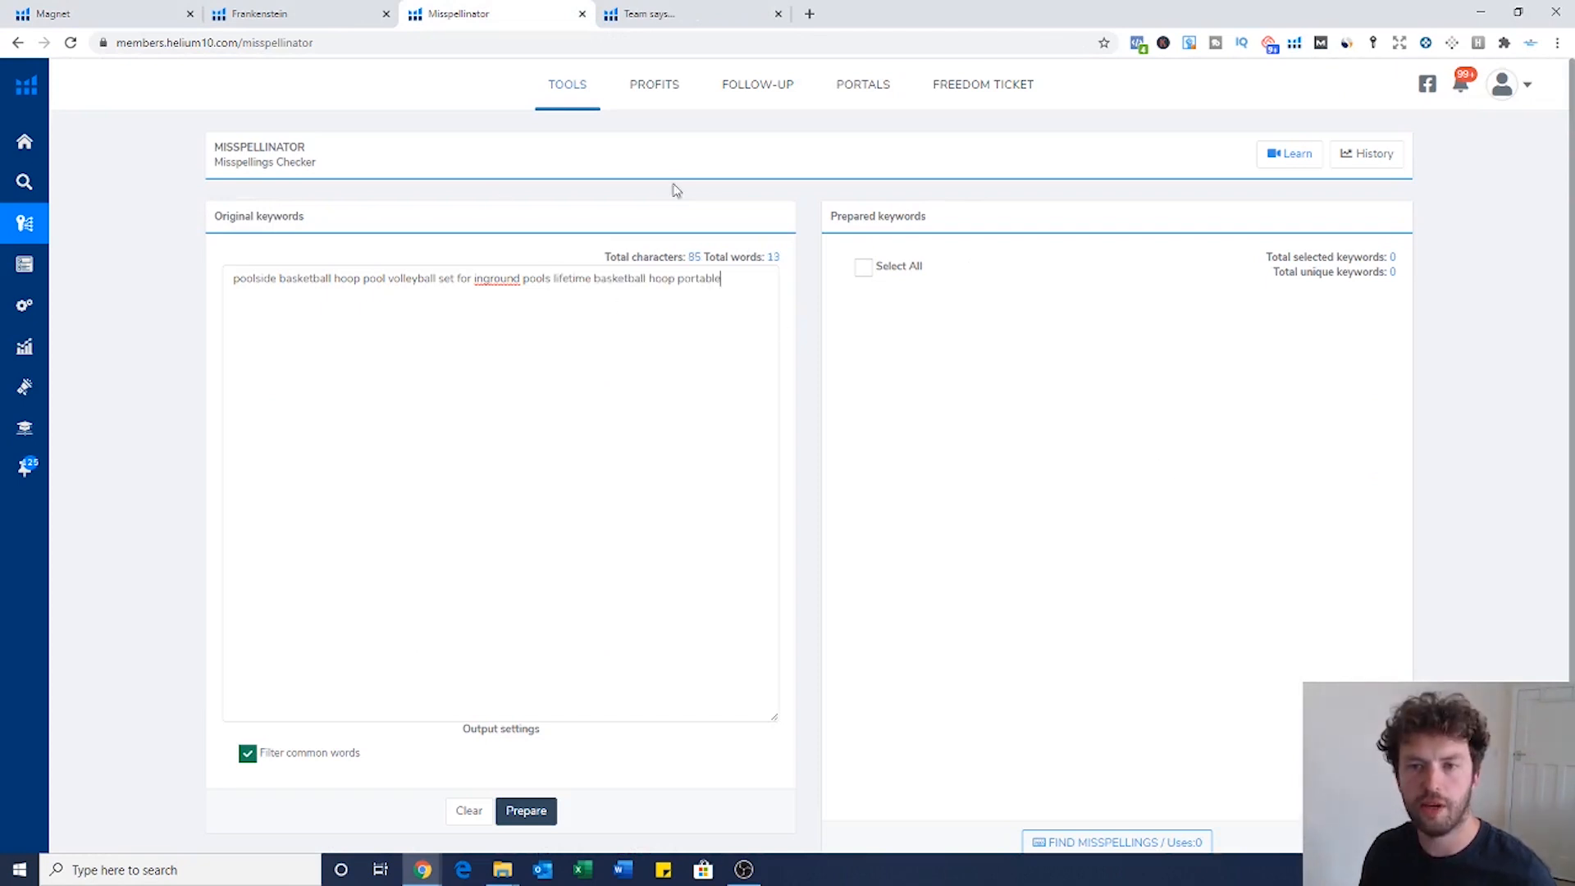
{"action": "scroll", "coordinate": [686, 643], "scroll_direction": "down", "scroll_amount": 1}
{"action": "left_click", "coordinate": [526, 745]}
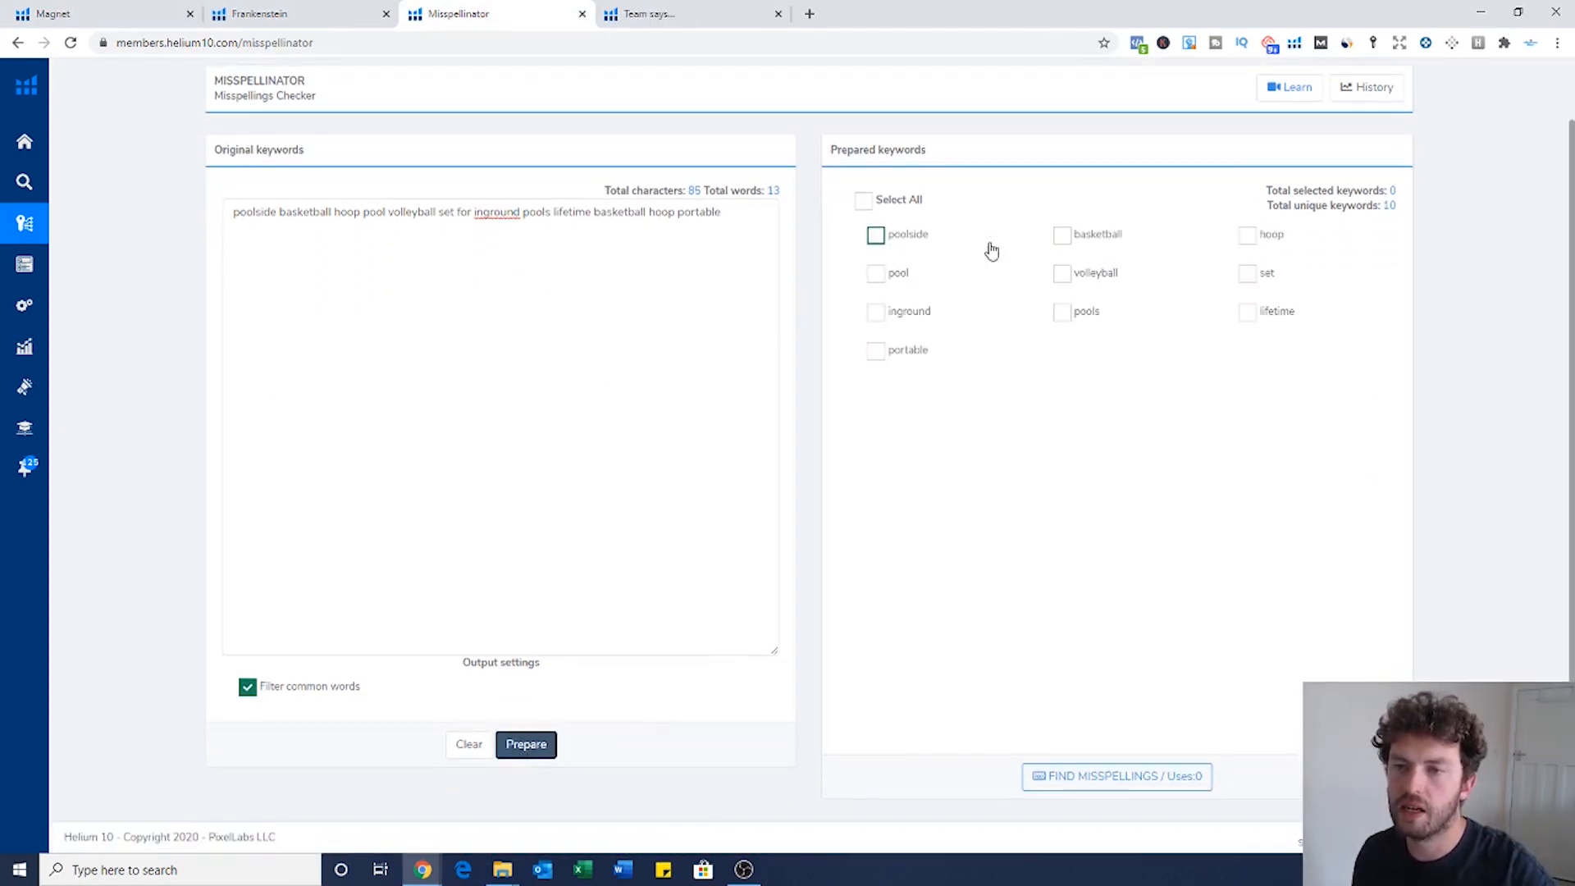
Step: Select all ten prepared keywords and find their misspellings, producing 97 results
{"action": "left_click", "coordinate": [88, 25]}
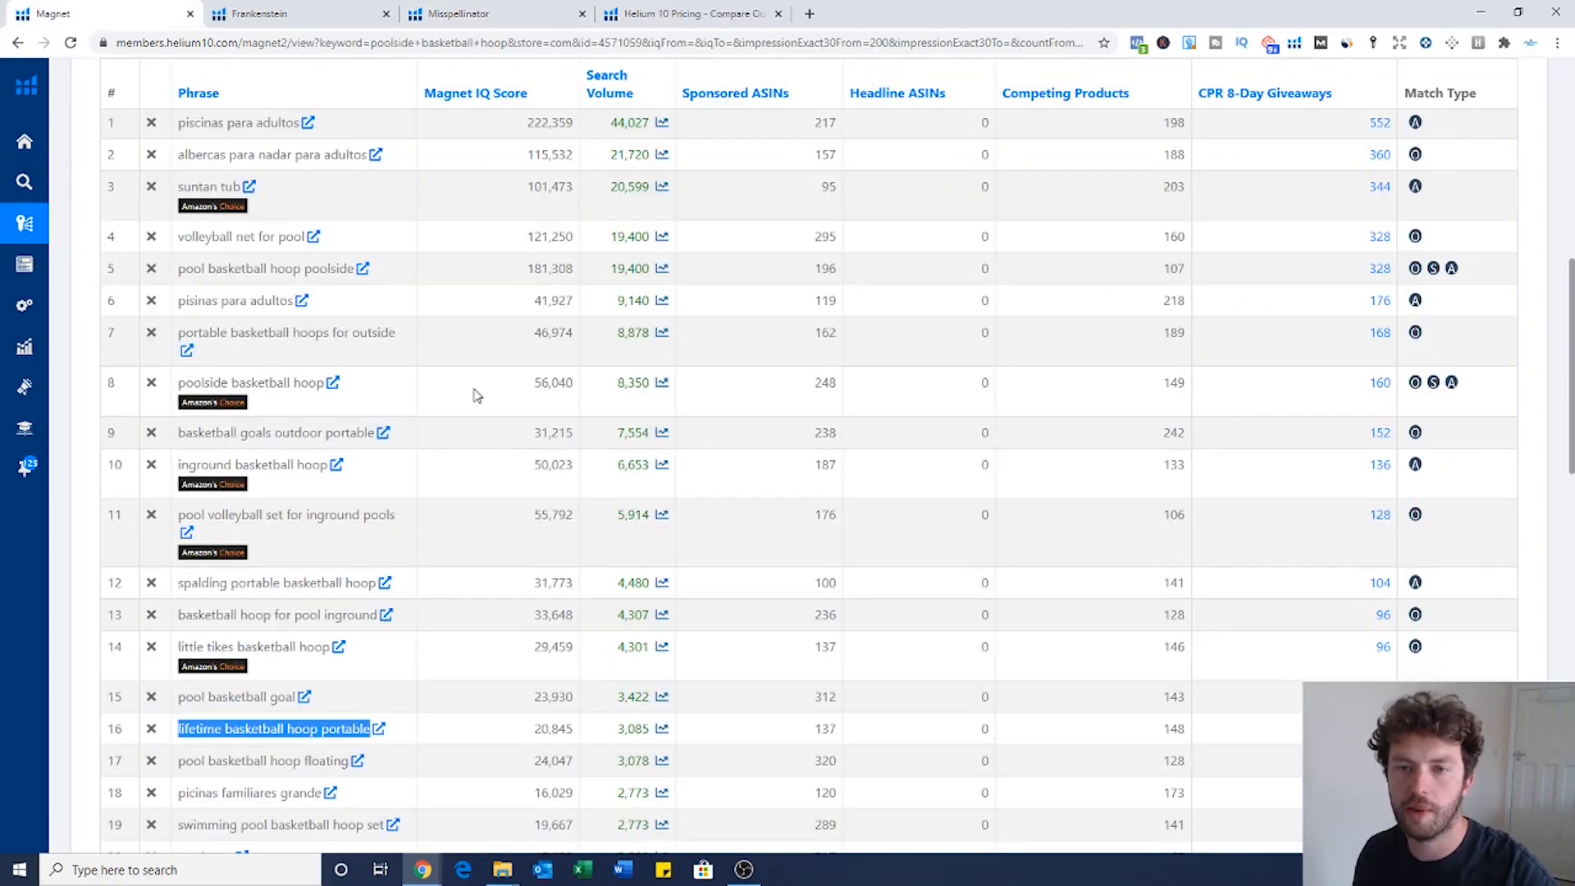
{"action": "scroll", "coordinate": [1030, 376], "scroll_direction": "up", "scroll_amount": 8}
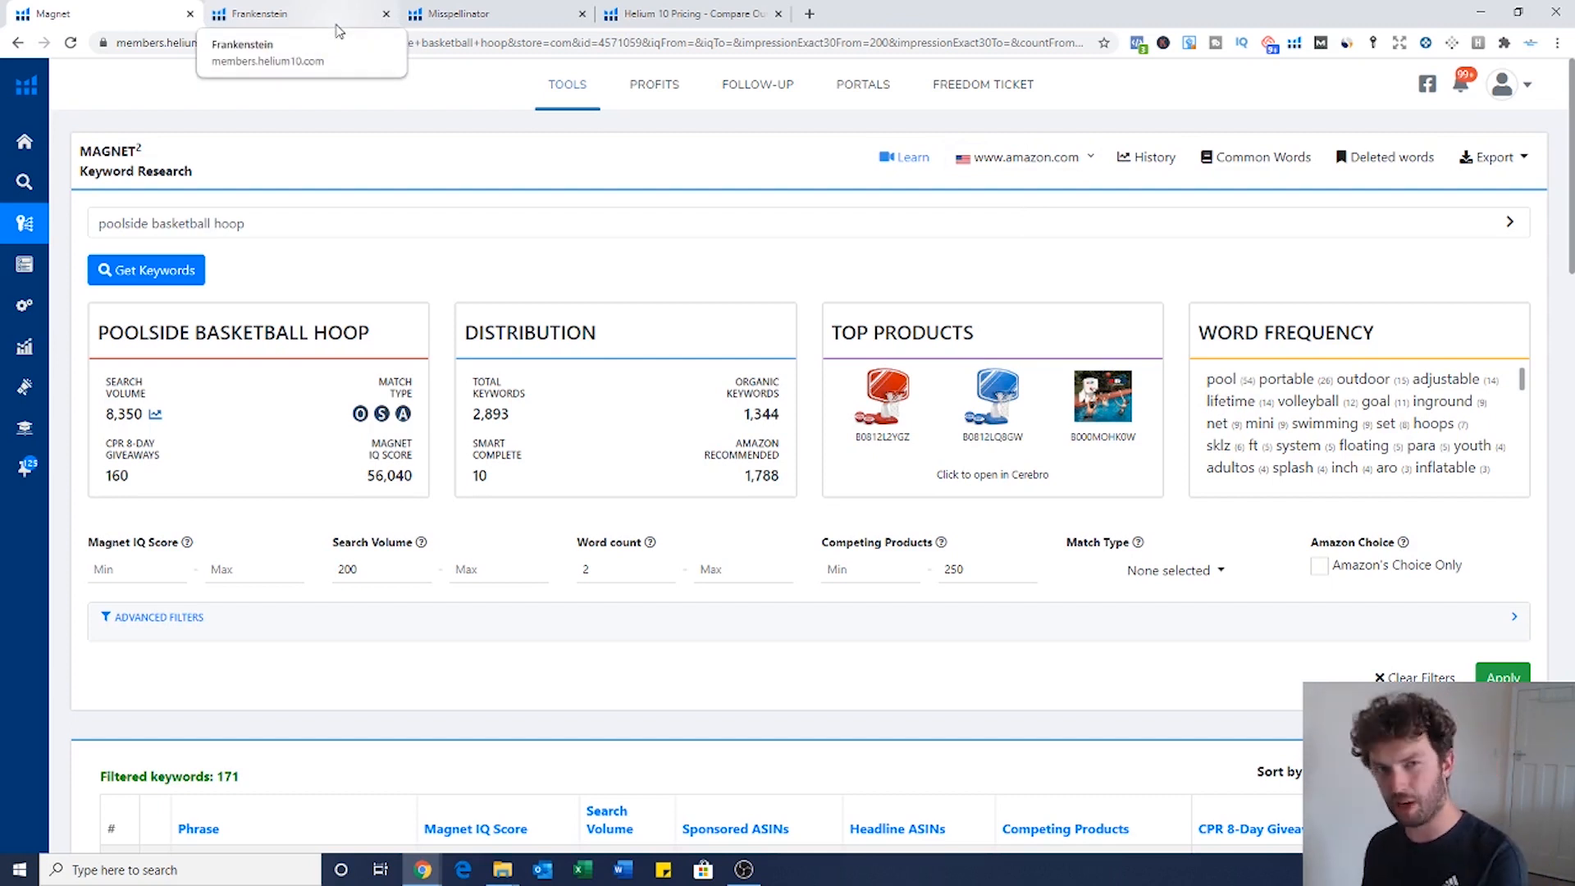
{"action": "left_click", "coordinate": [476, 14]}
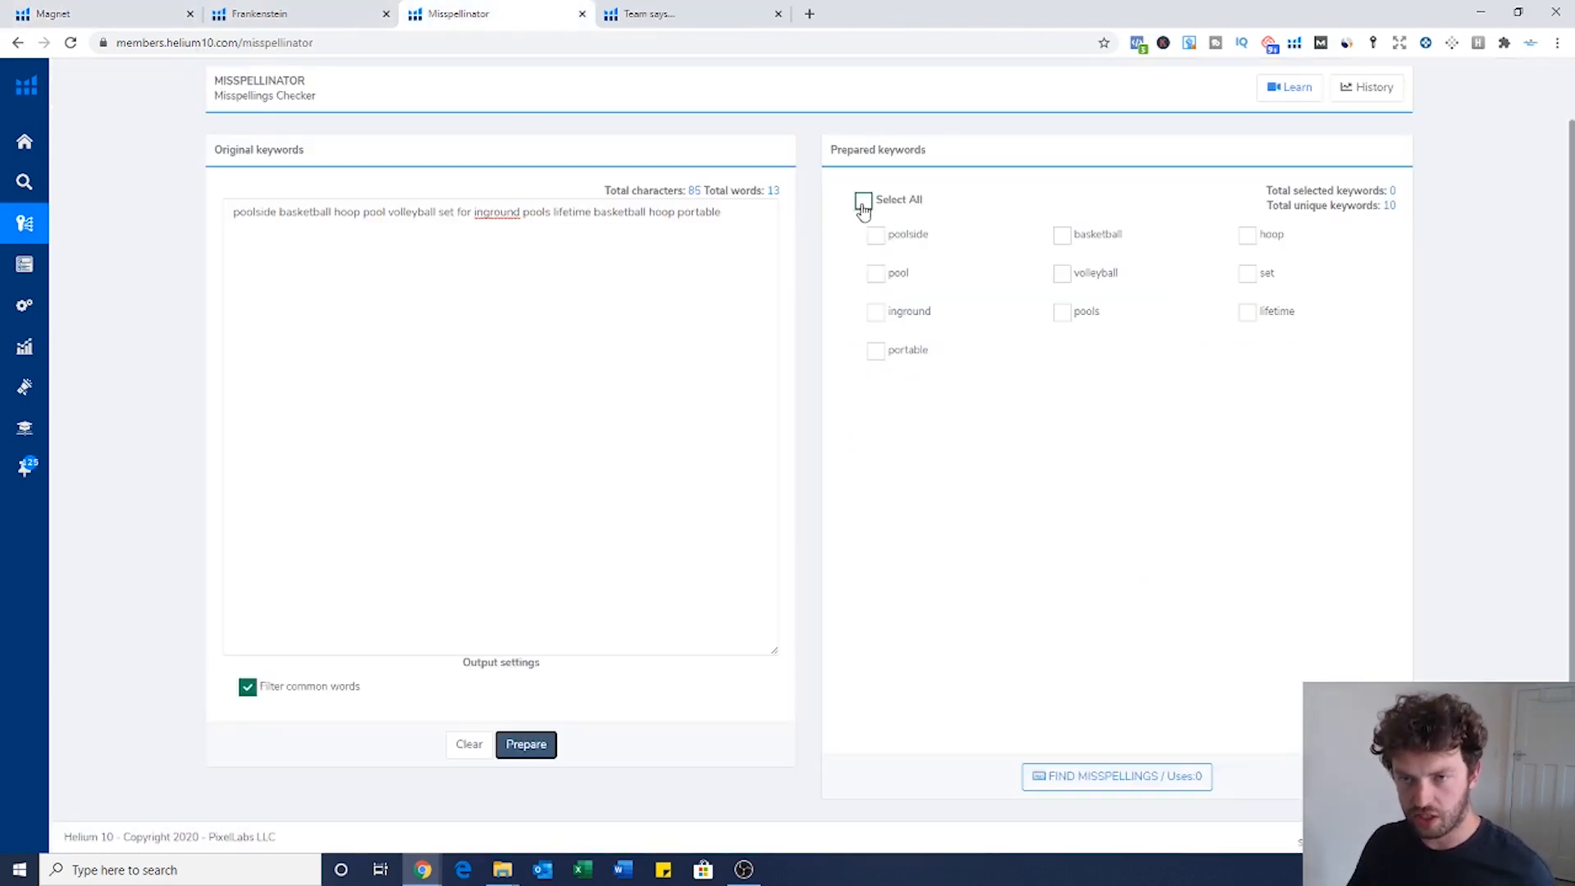
{"action": "left_click", "coordinate": [863, 200]}
{"action": "left_click", "coordinate": [1102, 785]}
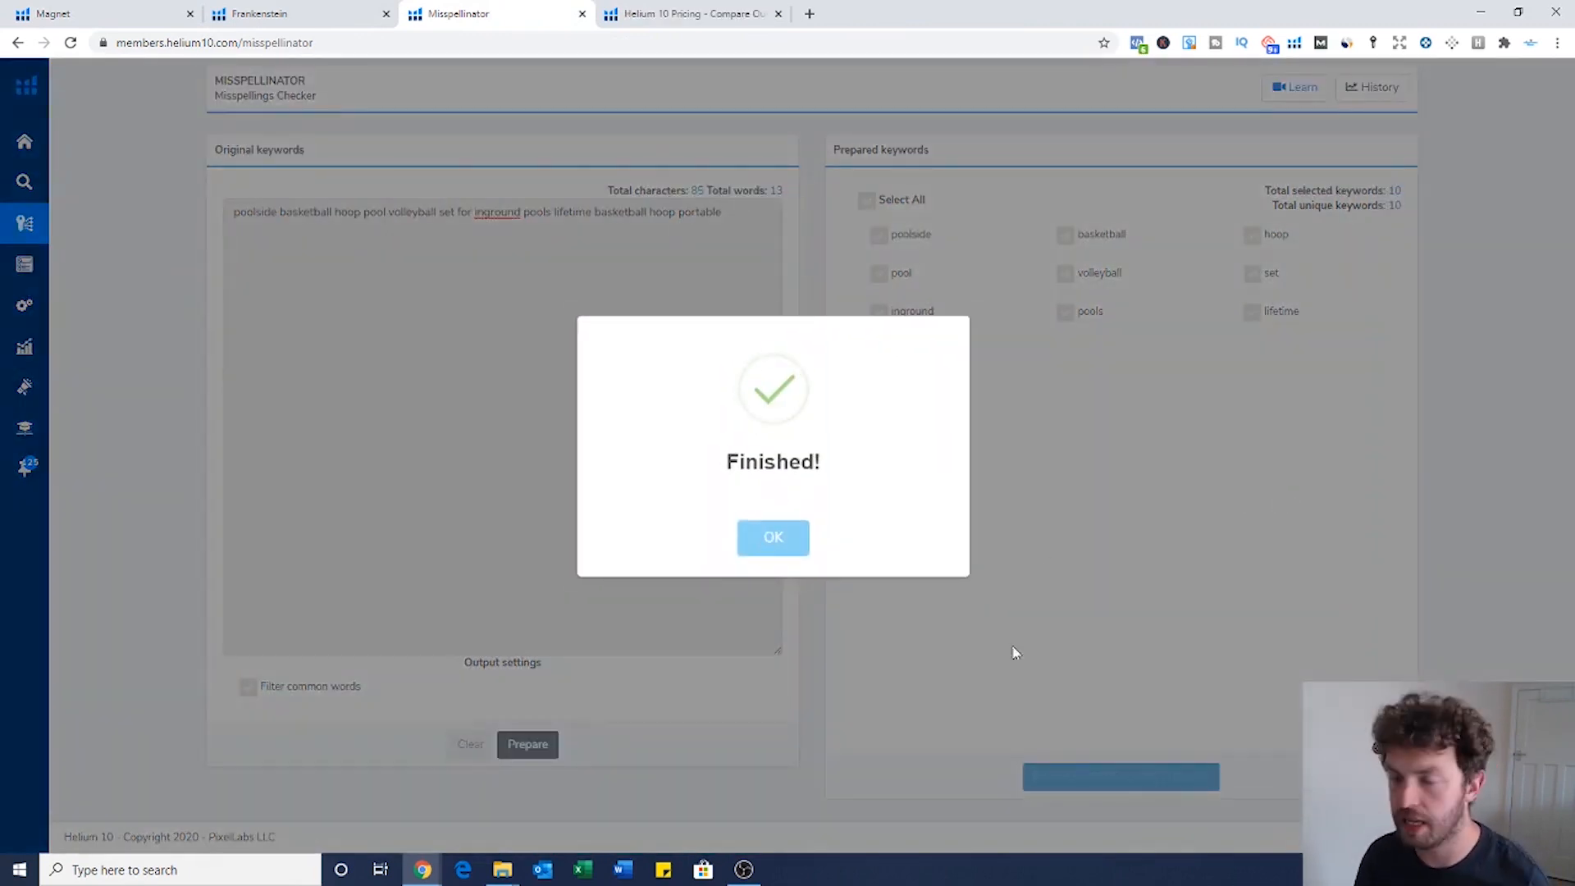
{"action": "left_click", "coordinate": [792, 538]}
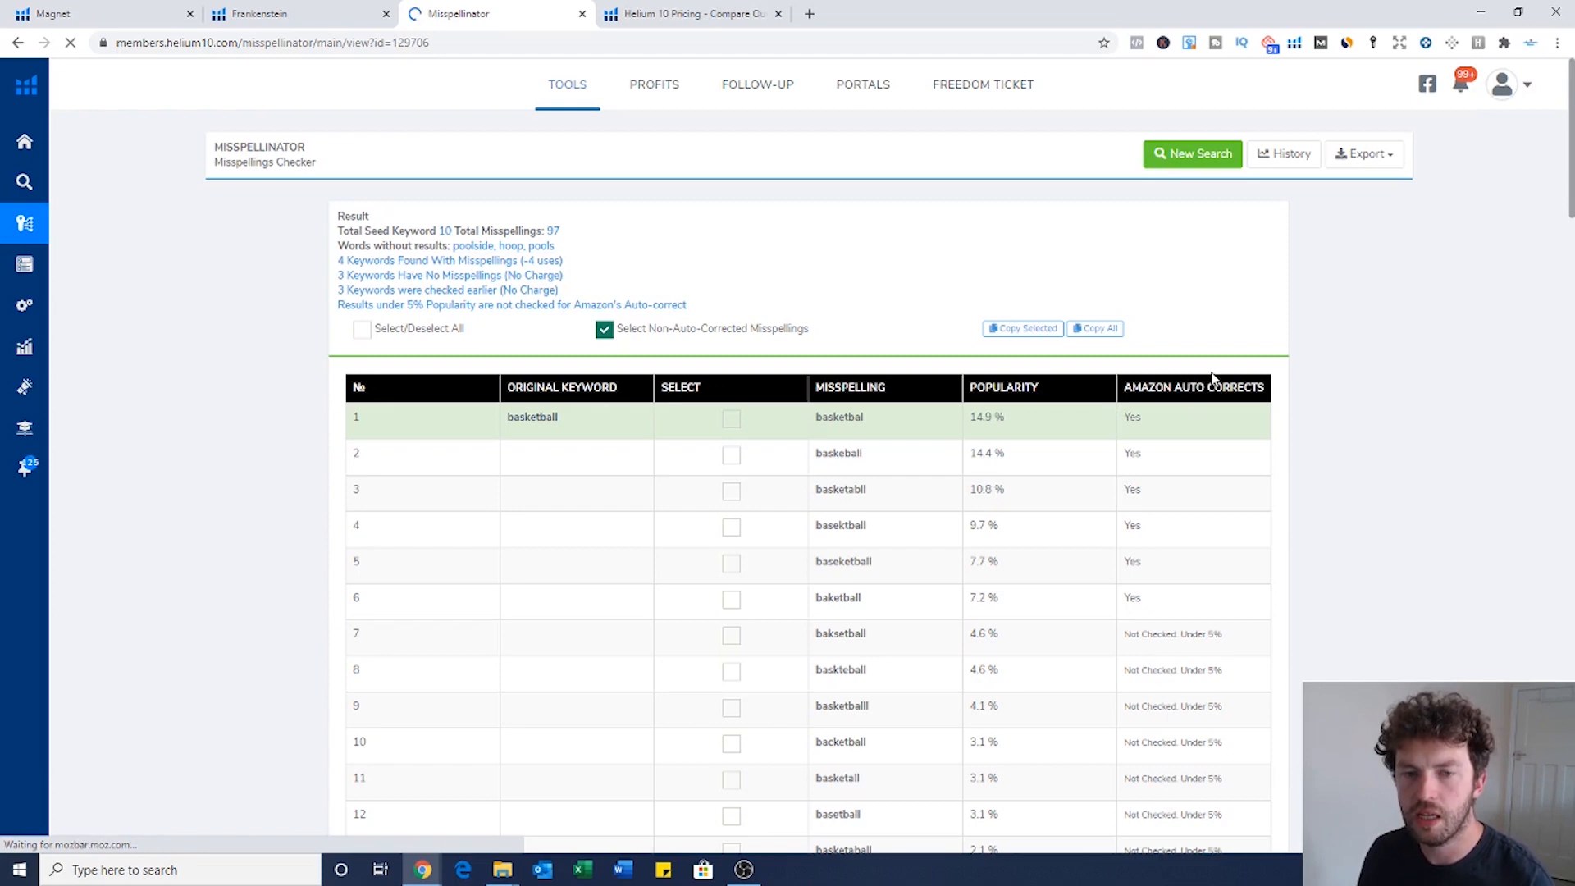
Step: Inspect row 1, the misspelling basketbal for basketball
{"action": "scroll", "coordinate": [738, 468], "scroll_direction": "down", "scroll_amount": 1}
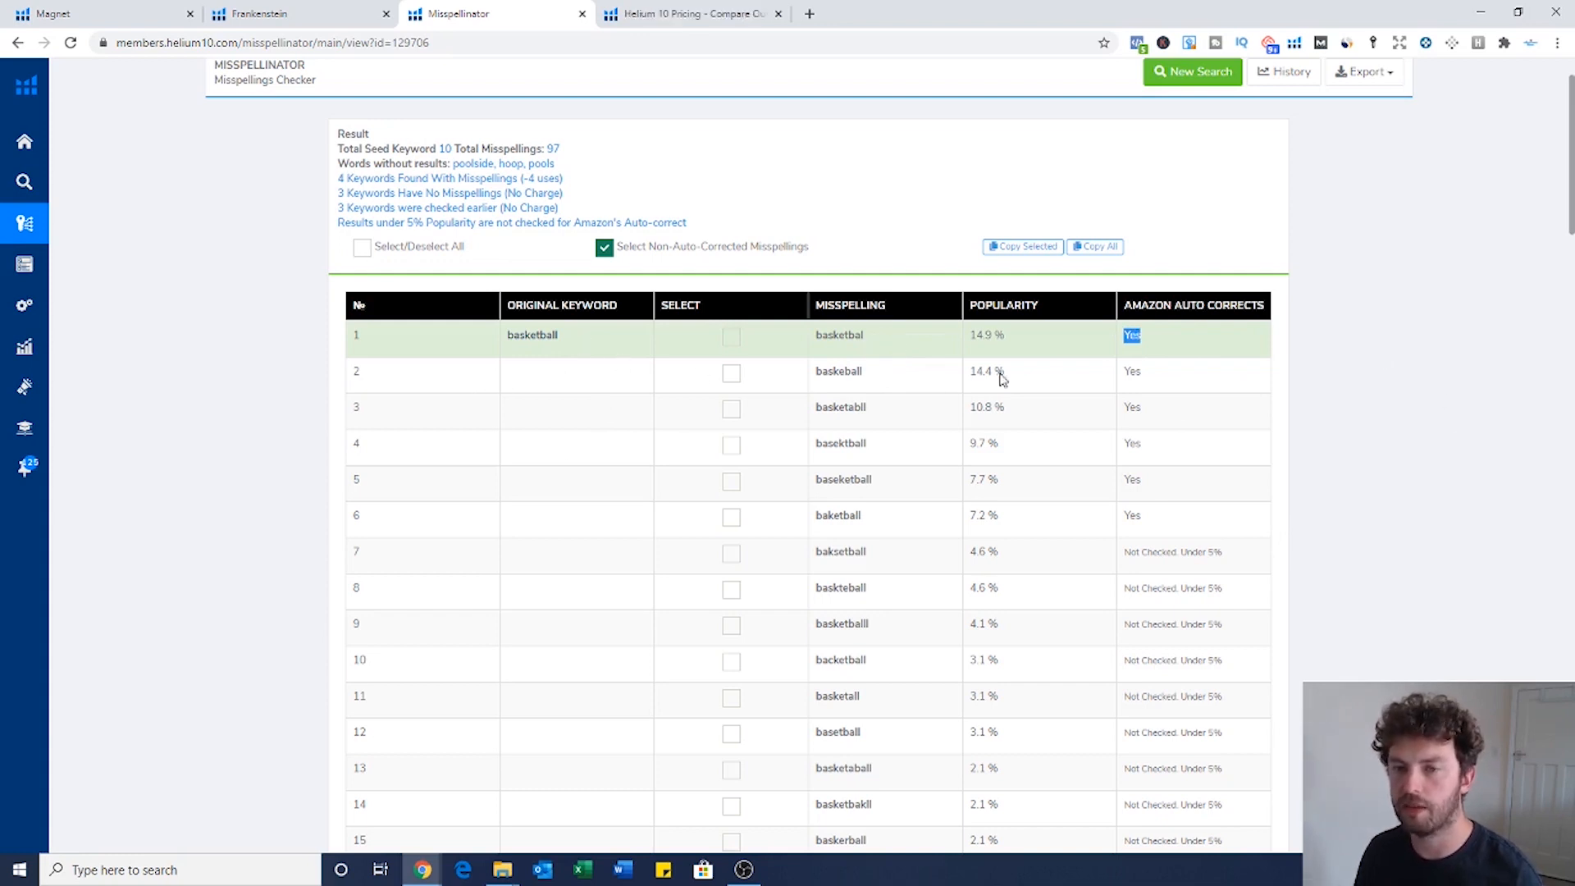
{"action": "left_click_drag", "start_coordinate": [878, 344], "coordinate": [814, 343]}
{"action": "left_click_drag", "start_coordinate": [578, 346], "coordinate": [496, 341]}
{"action": "left_click", "coordinate": [1339, 373]}
{"action": "scroll", "coordinate": [1341, 372], "scroll_direction": "down", "scroll_amount": 7}
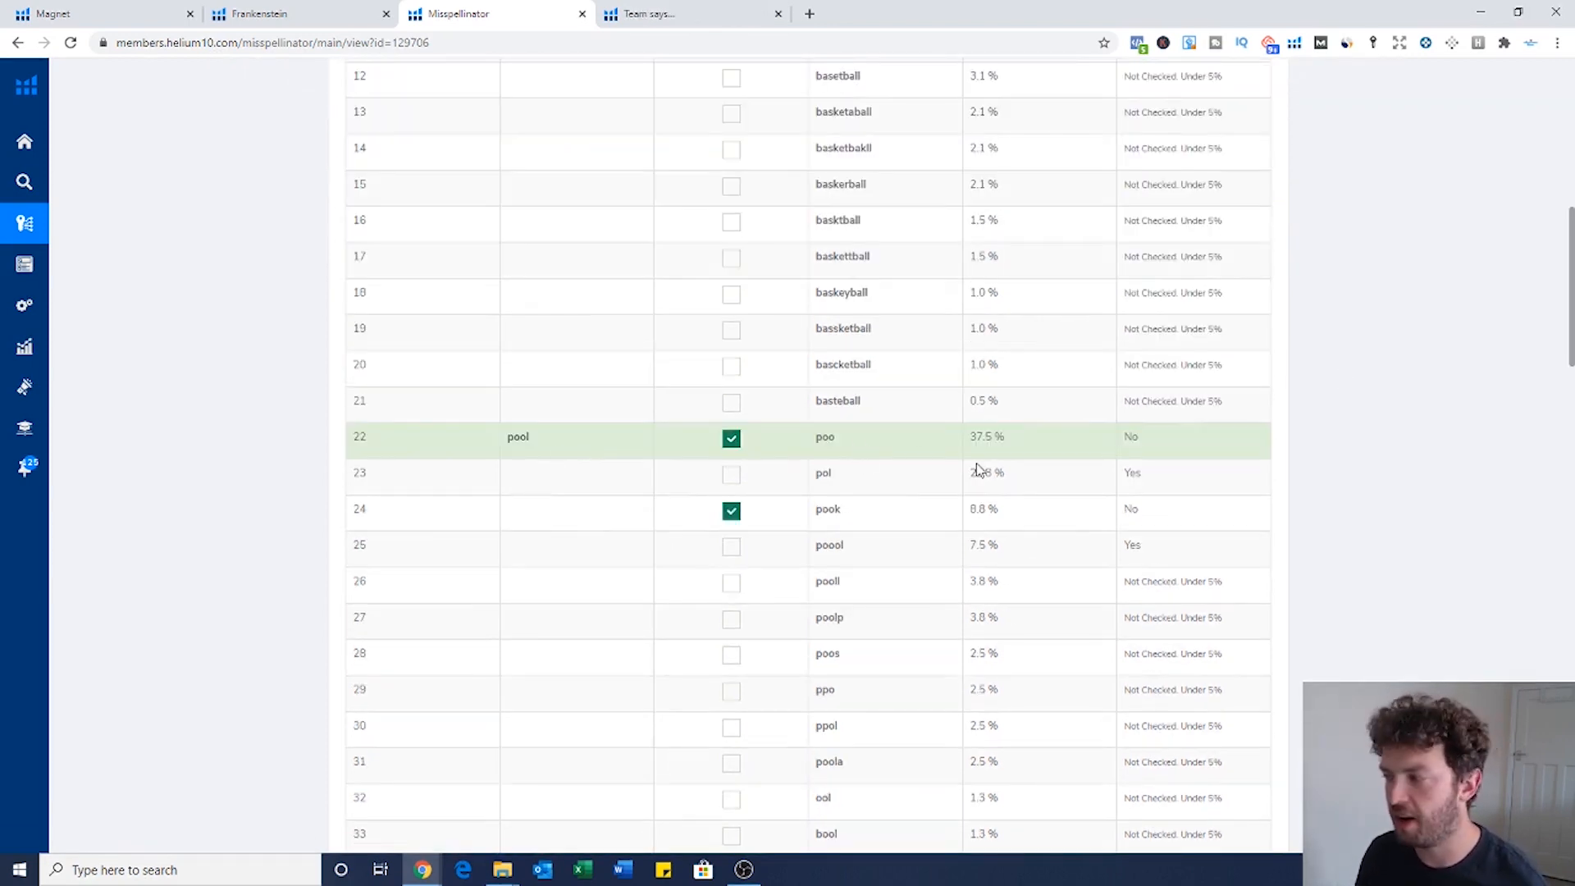
Step: Highlight misspellings poo and pook, noting neither is auto-corrected
{"action": "double_click", "coordinate": [853, 446]}
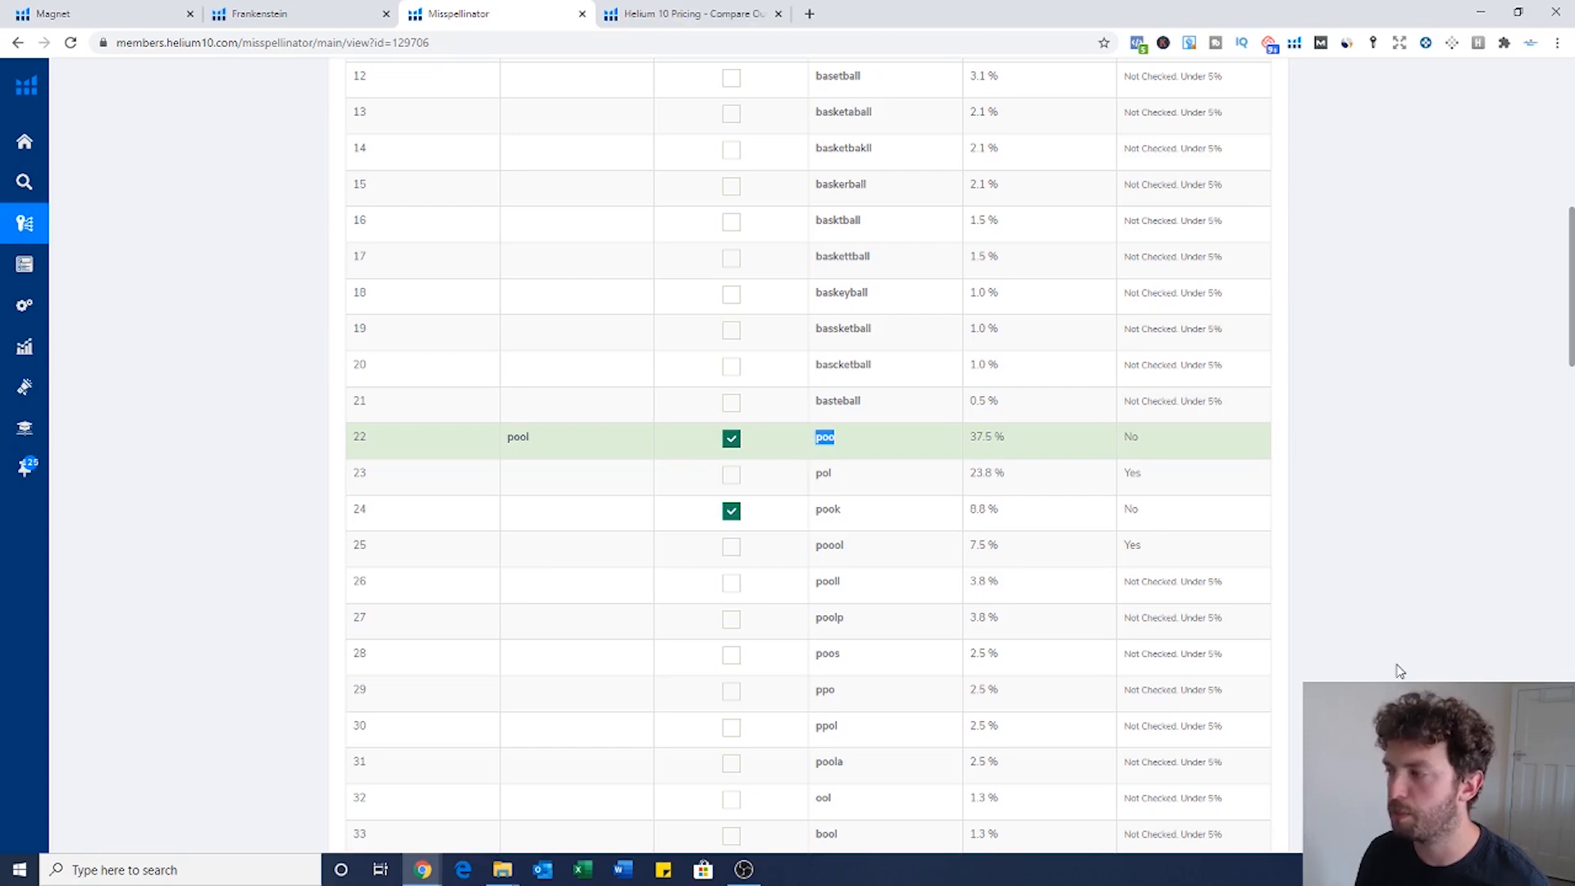
{"action": "left_click_drag", "start_coordinate": [846, 519], "coordinate": [808, 516]}
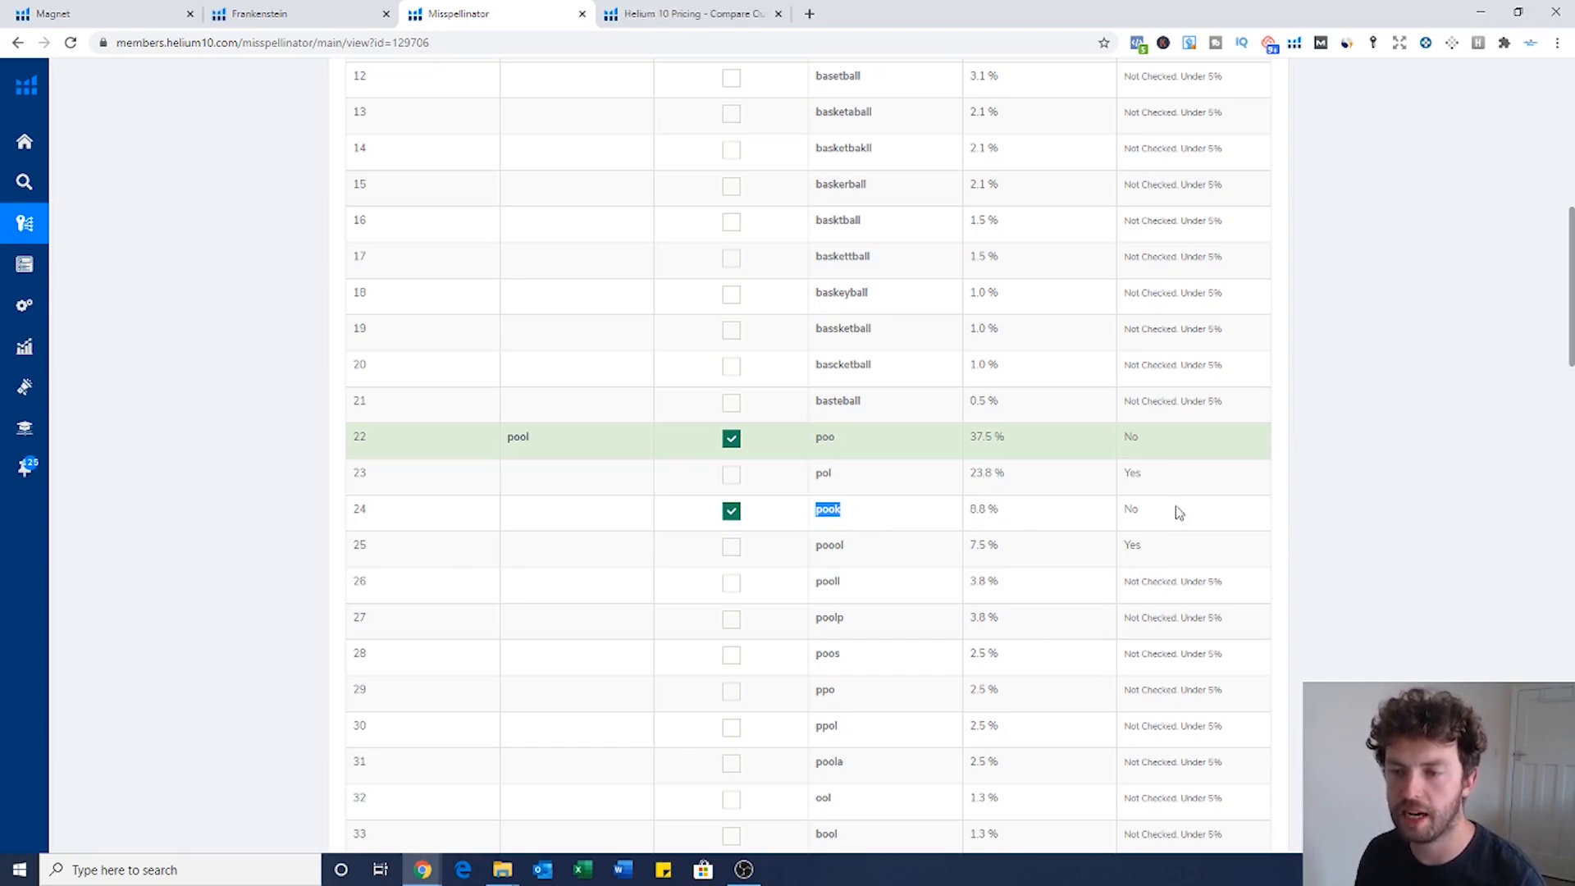
{"action": "left_click", "coordinate": [1149, 443]}
{"action": "double_click", "coordinate": [1149, 443]}
{"action": "double_click", "coordinate": [1132, 508]}
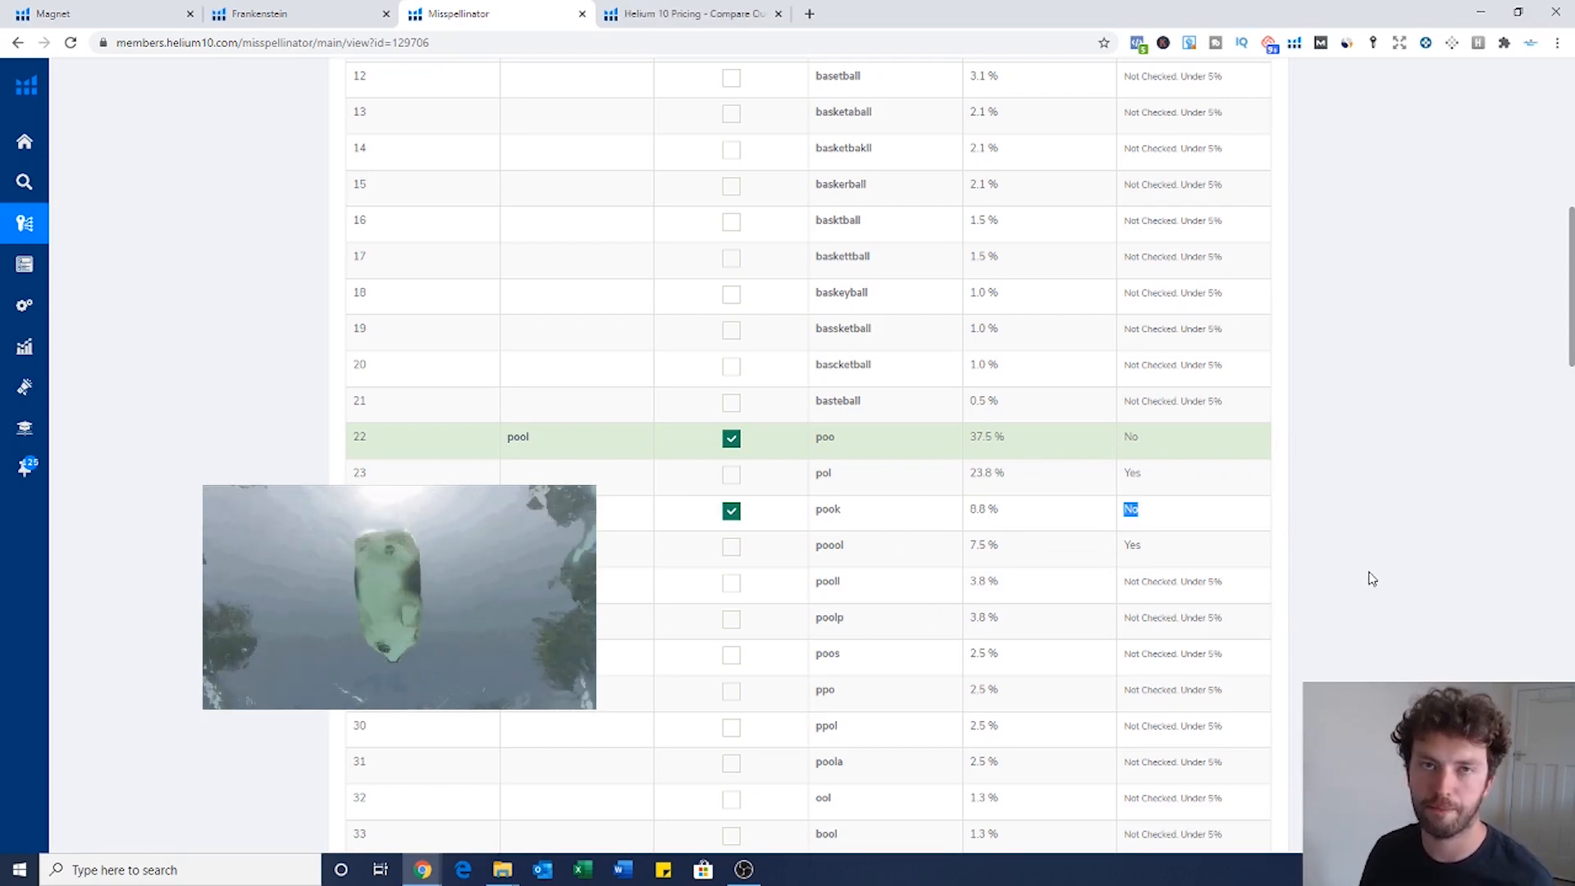
Step: Locate the misspelling sett in row 43 and review the rest of the list
{"action": "scroll", "coordinate": [1016, 526], "scroll_direction": "down", "scroll_amount": 2}
{"action": "scroll", "coordinate": [1016, 526], "scroll_direction": "down", "scroll_amount": 3}
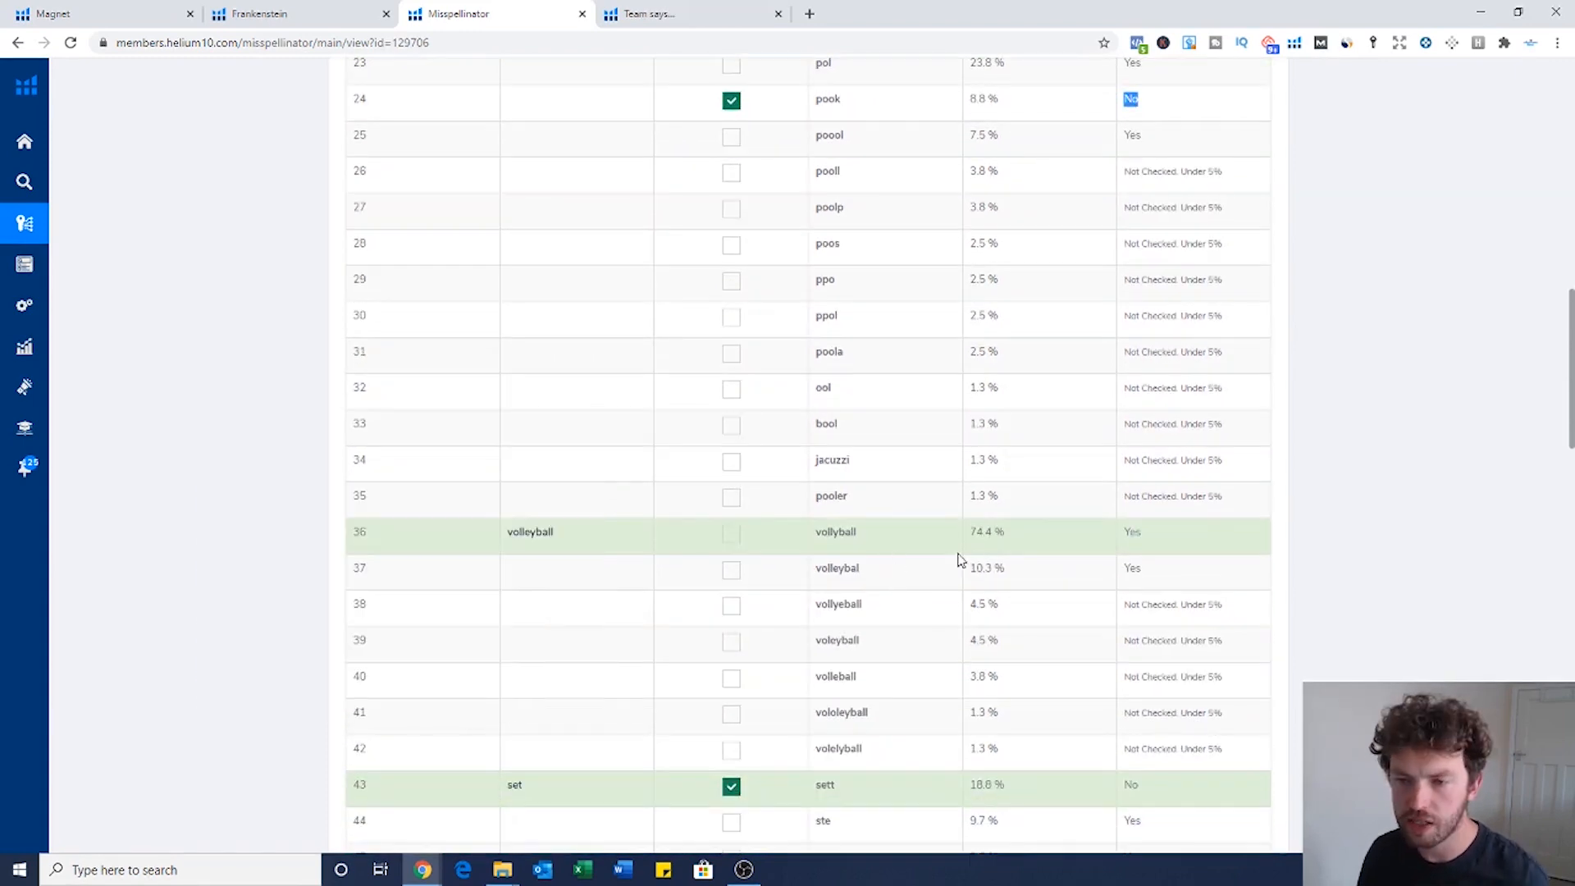
{"action": "scroll", "coordinate": [959, 560], "scroll_direction": "down", "scroll_amount": 4}
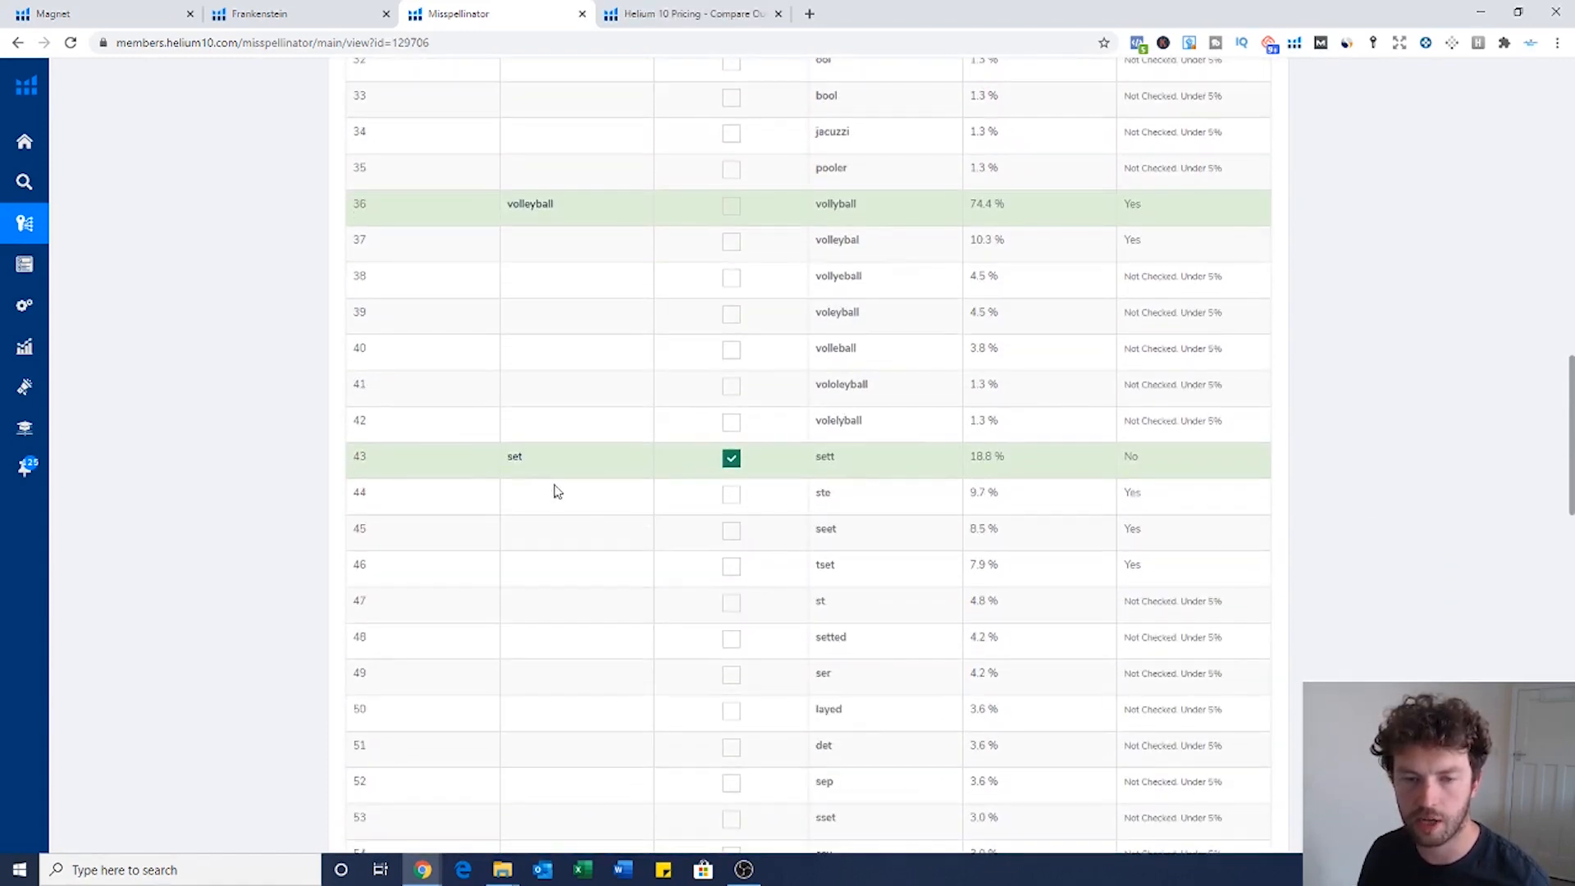
{"action": "double_click", "coordinate": [822, 460]}
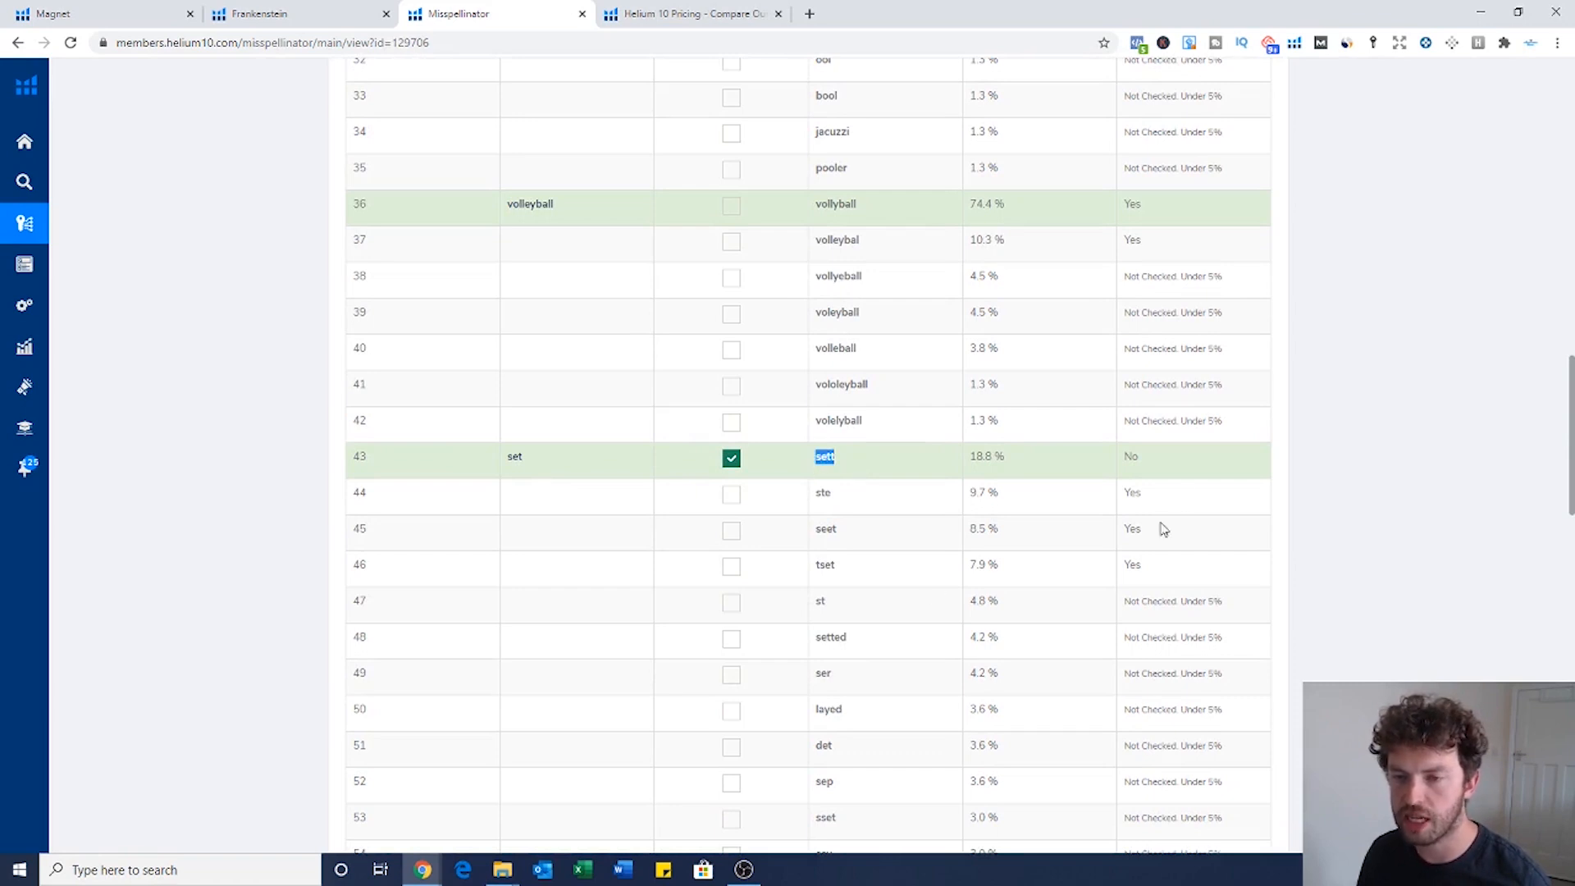
{"action": "scroll", "coordinate": [1163, 529], "scroll_direction": "down", "scroll_amount": 18}
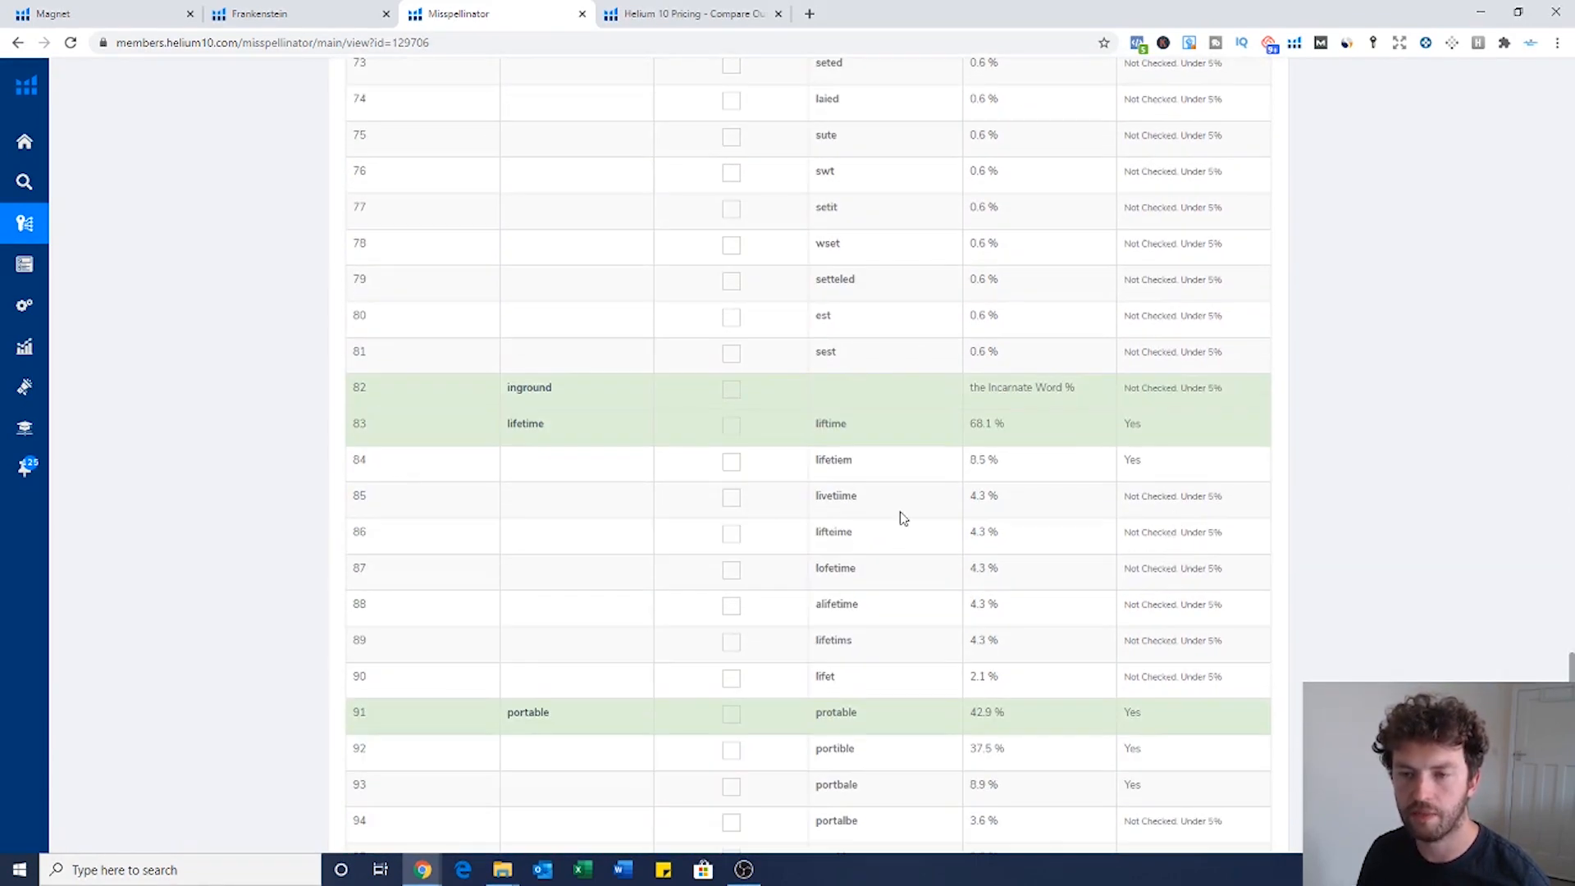
{"action": "scroll", "coordinate": [656, 443], "scroll_direction": "down", "scroll_amount": 3}
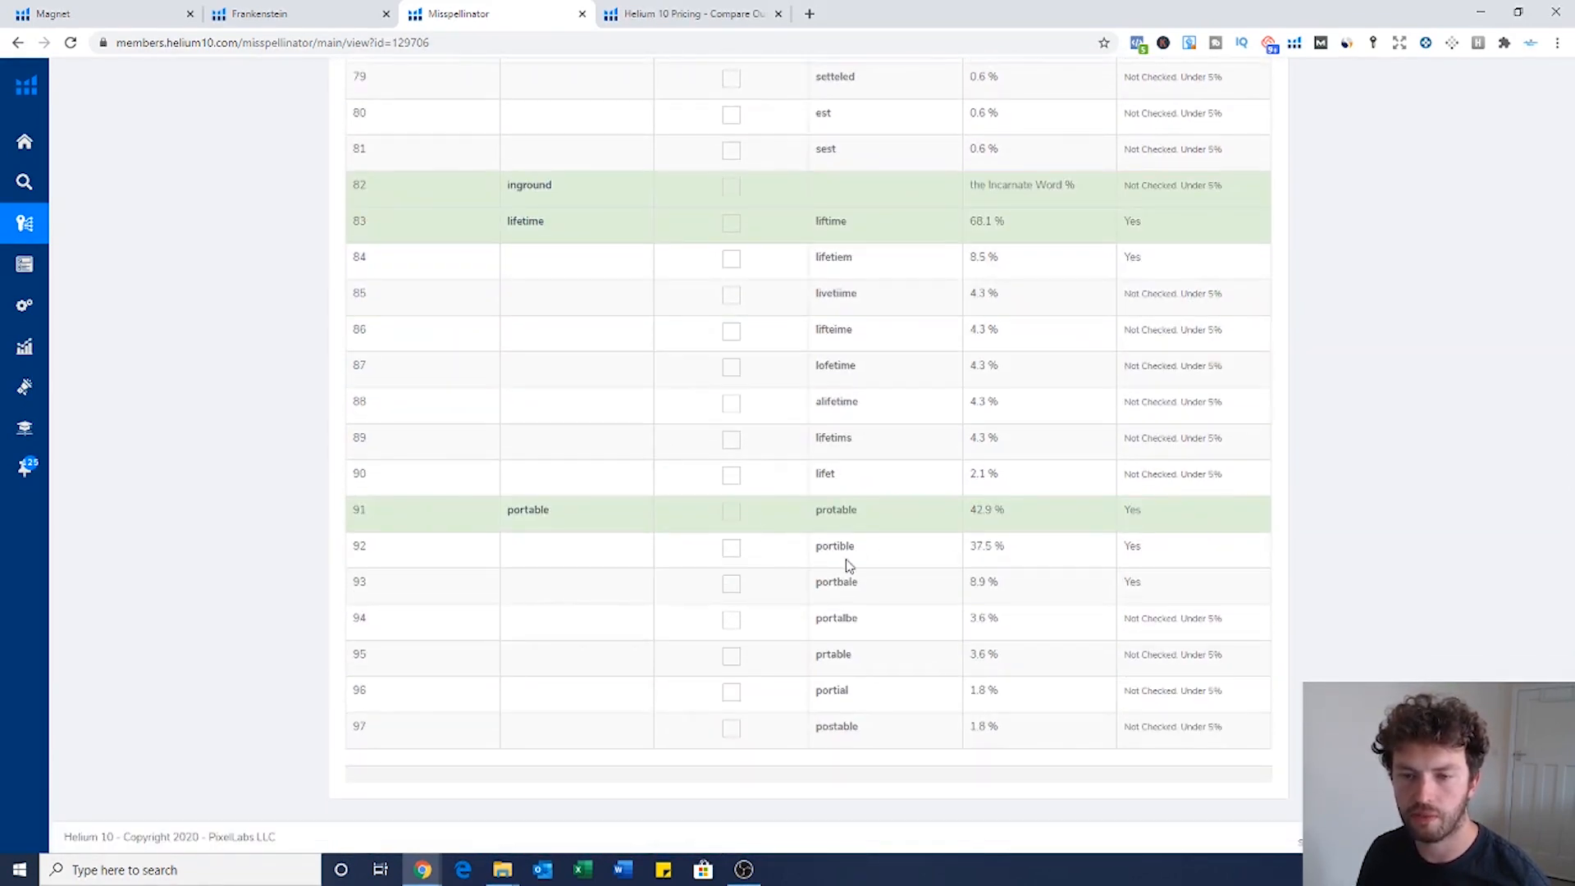
{"action": "scroll", "coordinate": [849, 566], "scroll_direction": "up", "scroll_amount": 20}
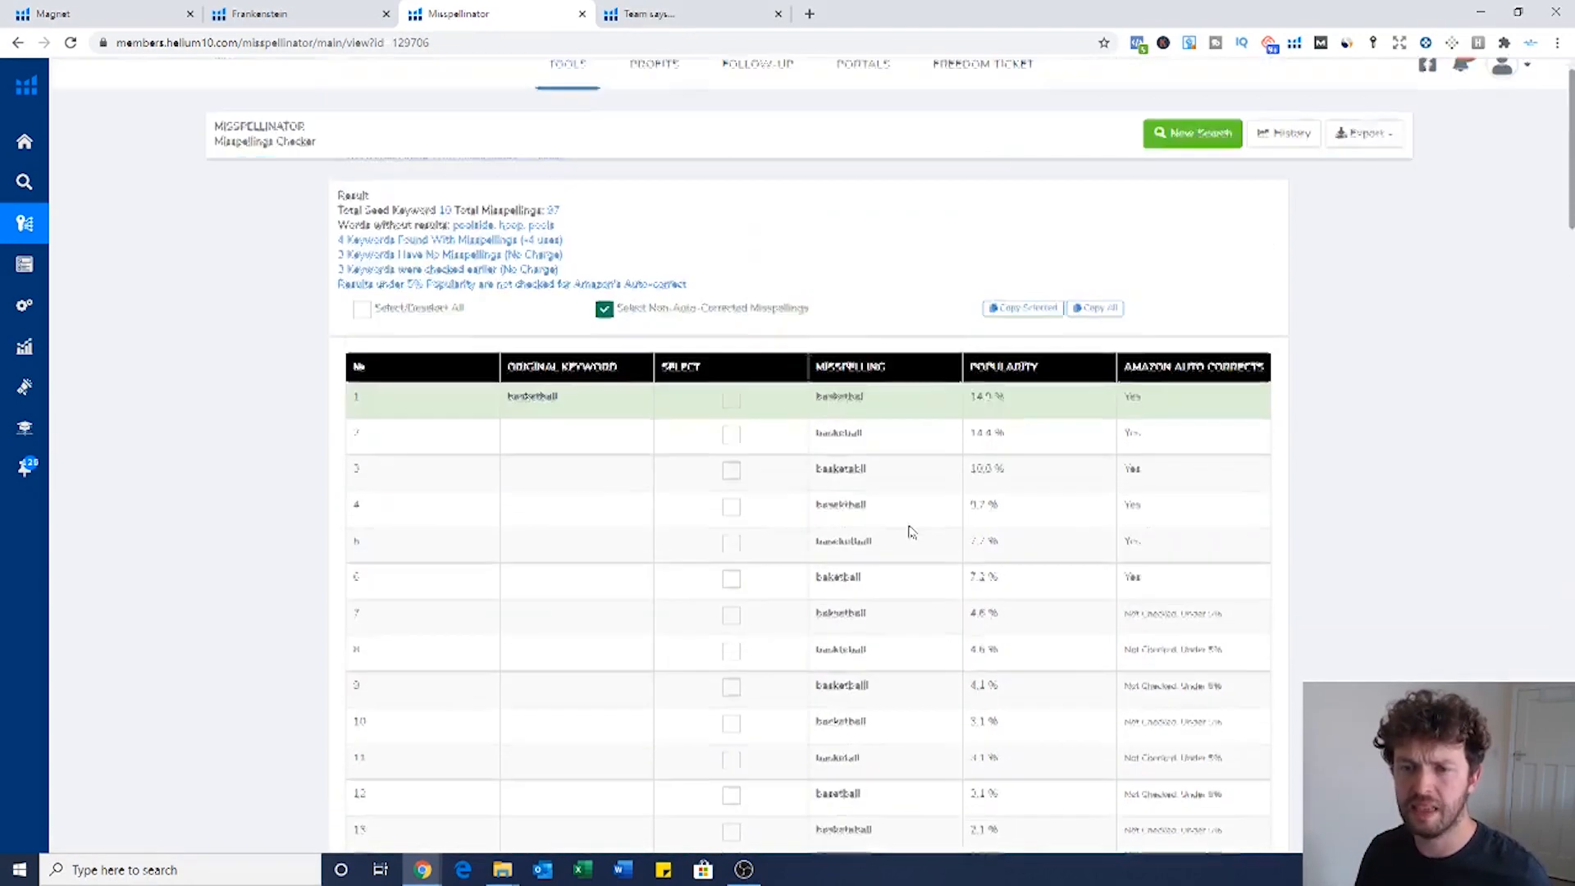
Step: Paste misspellings poo, pook and sett at the end of Frankenstein's result, making 127 words, and return to Magnet
{"action": "left_click", "coordinate": [1024, 329]}
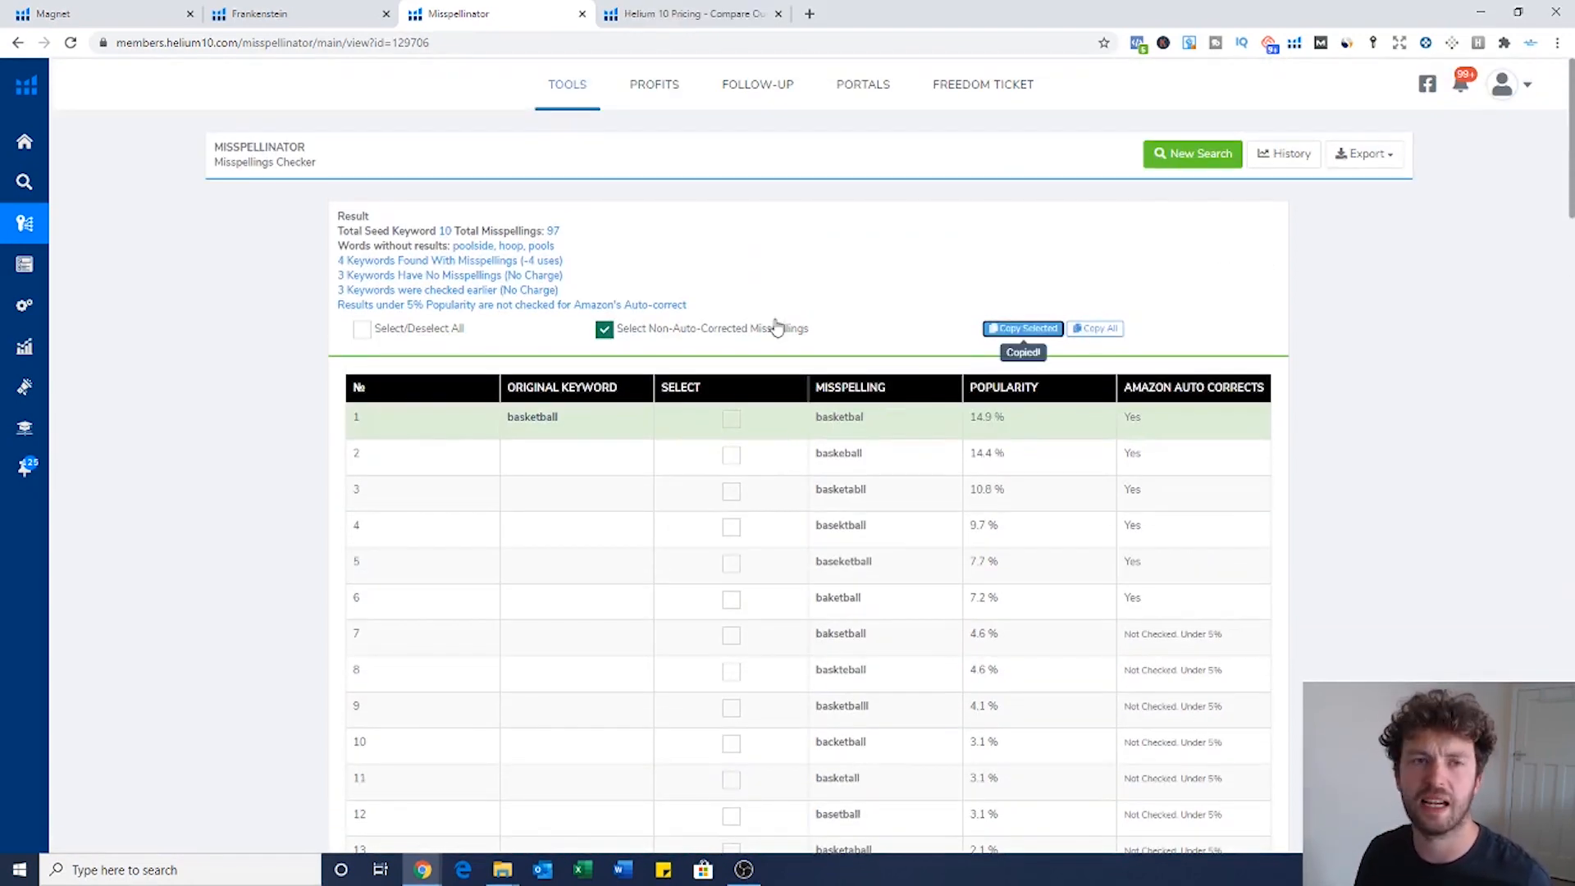
{"action": "left_click", "coordinate": [332, 13]}
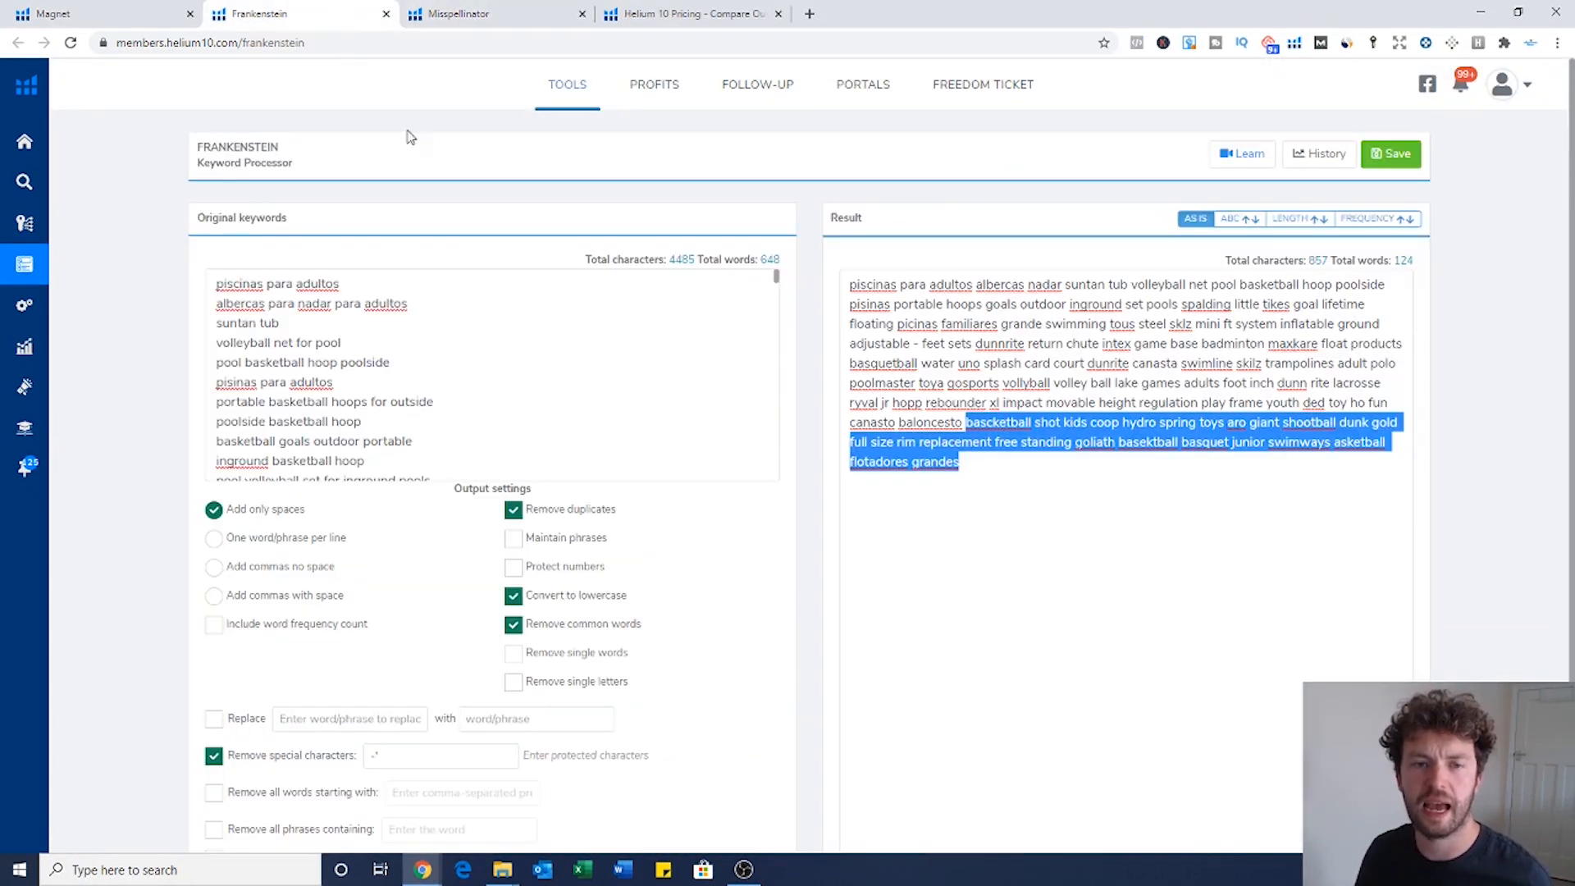
{"action": "left_click", "coordinate": [1035, 443]}
{"action": "key", "text": "ctrl+v"}
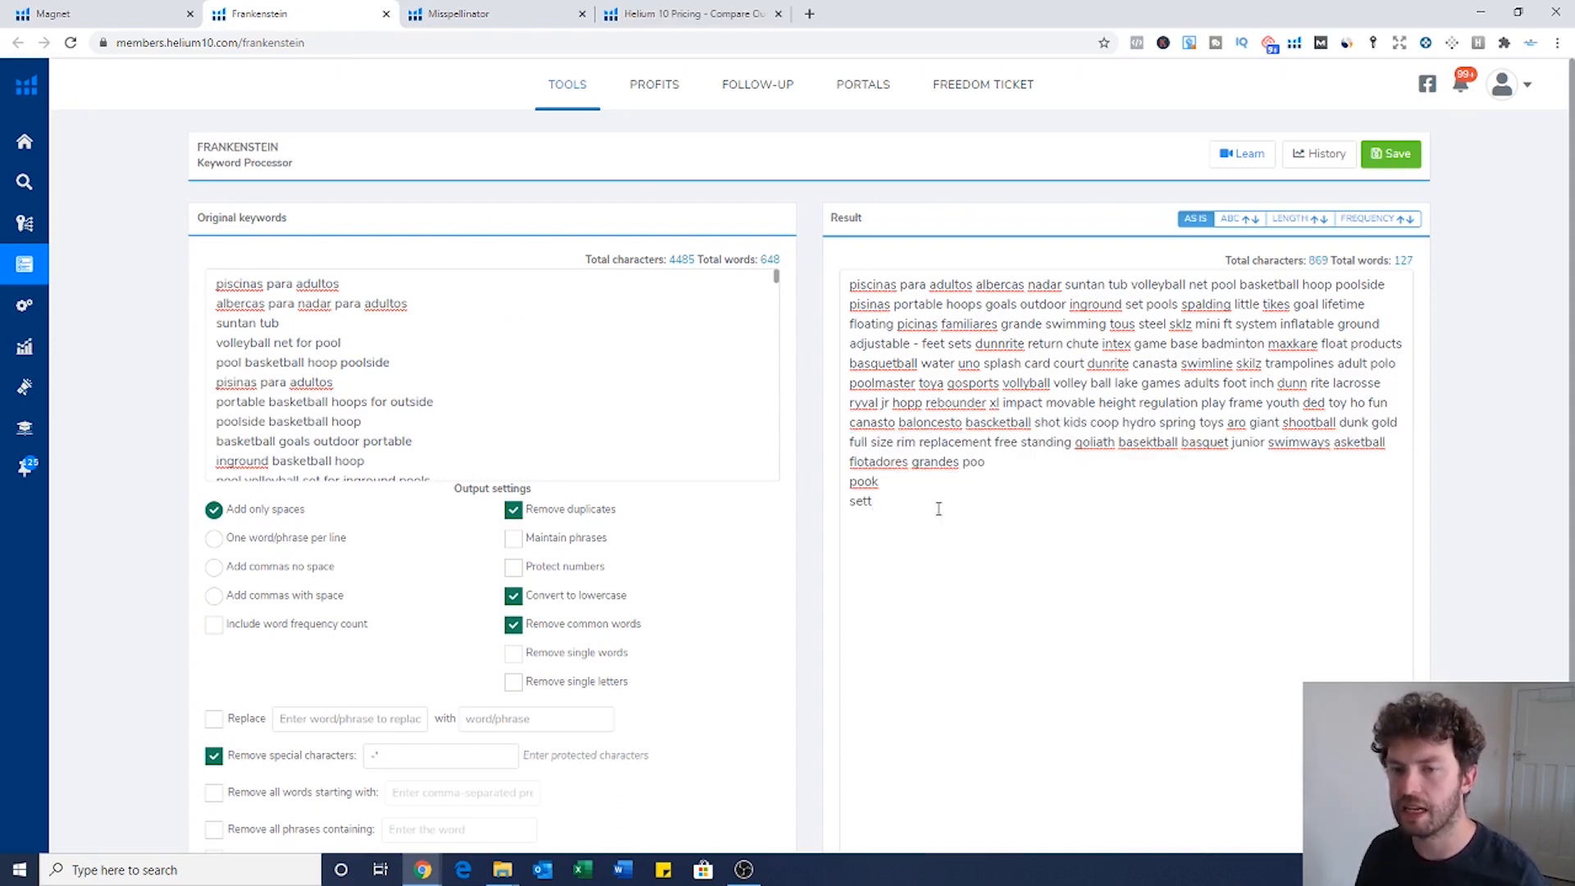
{"action": "left_click_drag", "start_coordinate": [939, 507], "coordinate": [814, 271]}
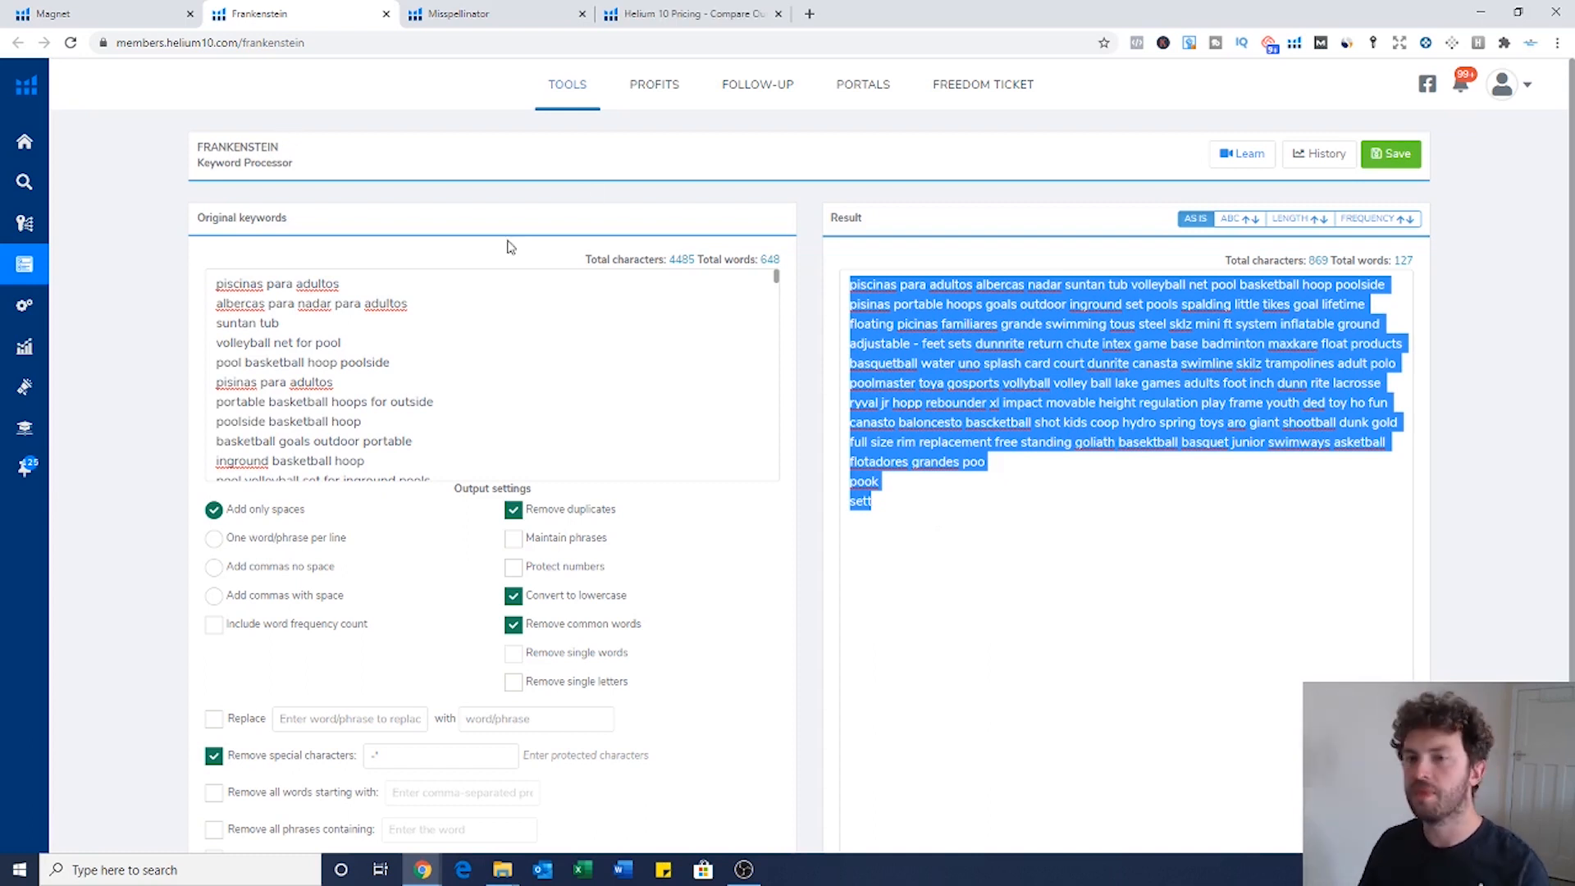
{"action": "left_click", "coordinate": [42, 12]}
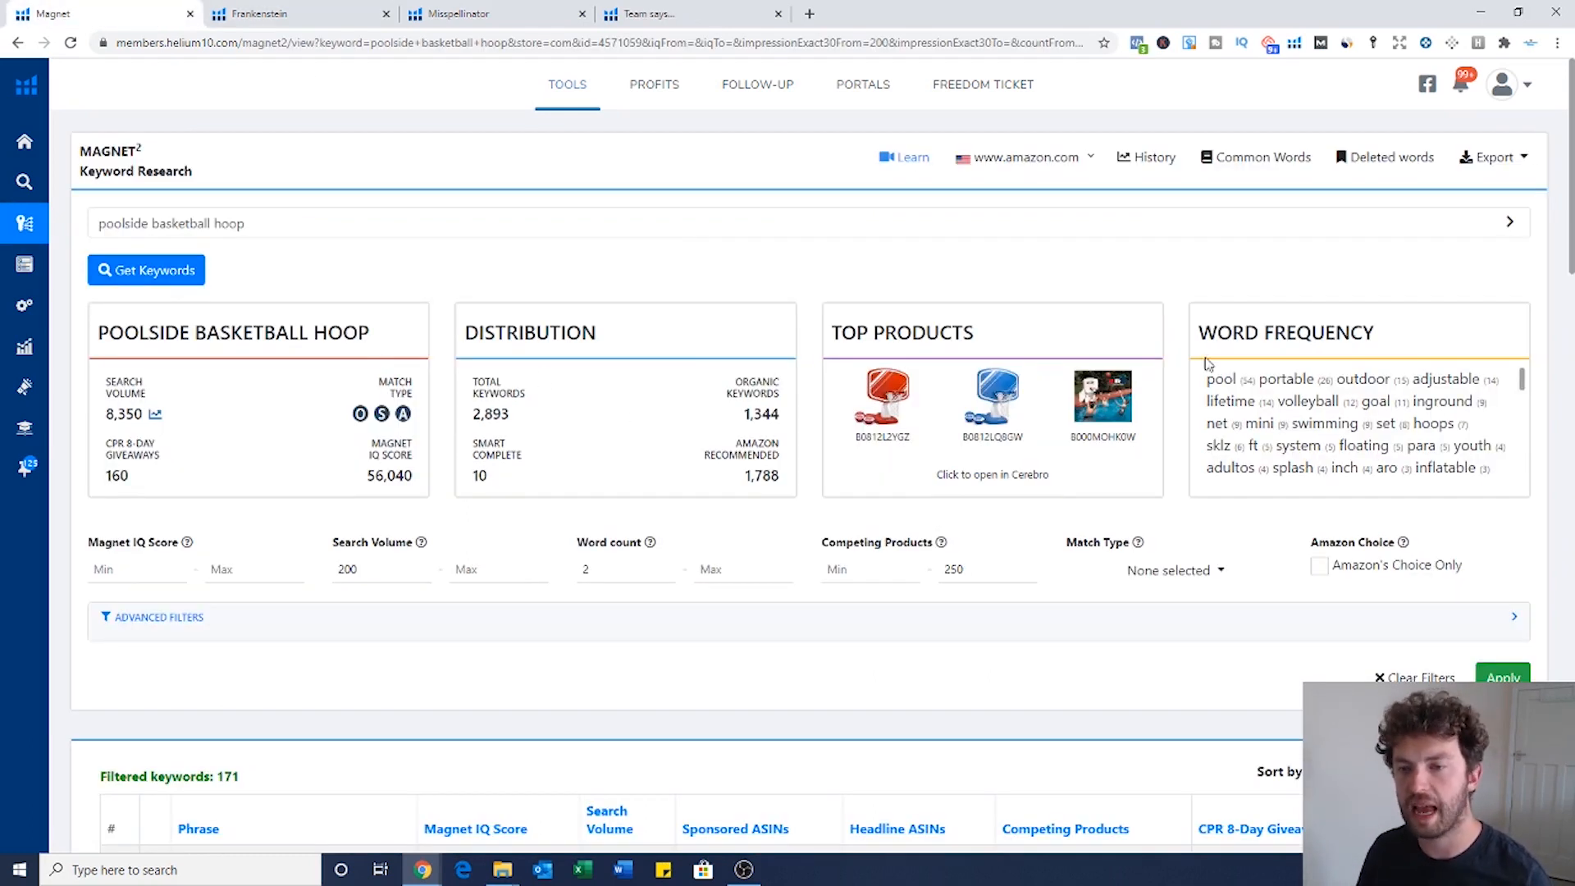
{"action": "scroll", "coordinate": [1280, 394], "scroll_direction": "down", "scroll_amount": 1}
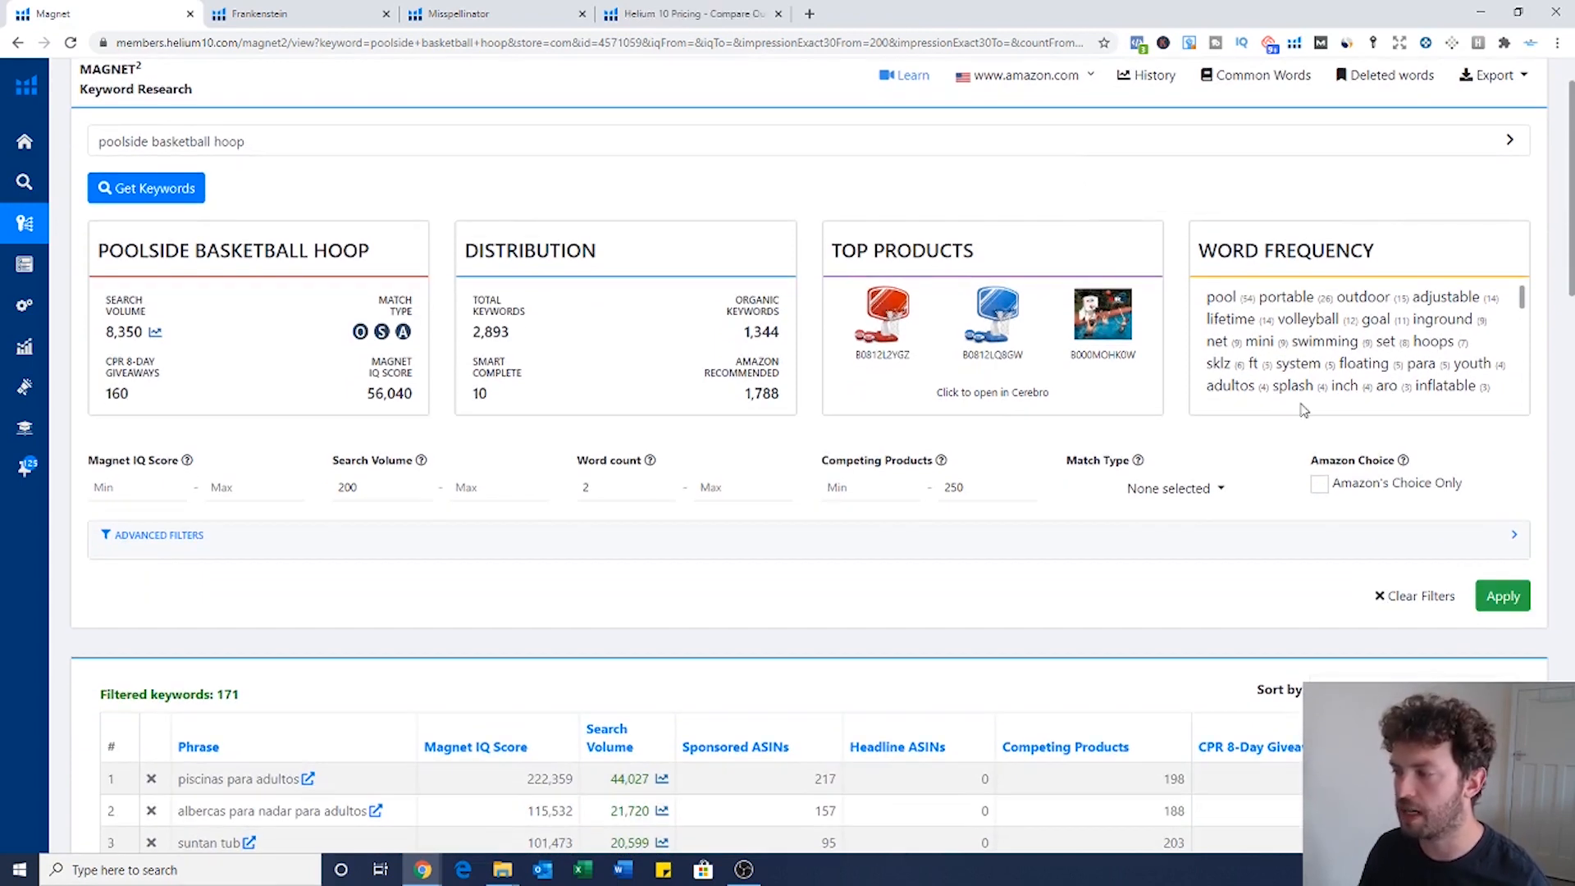